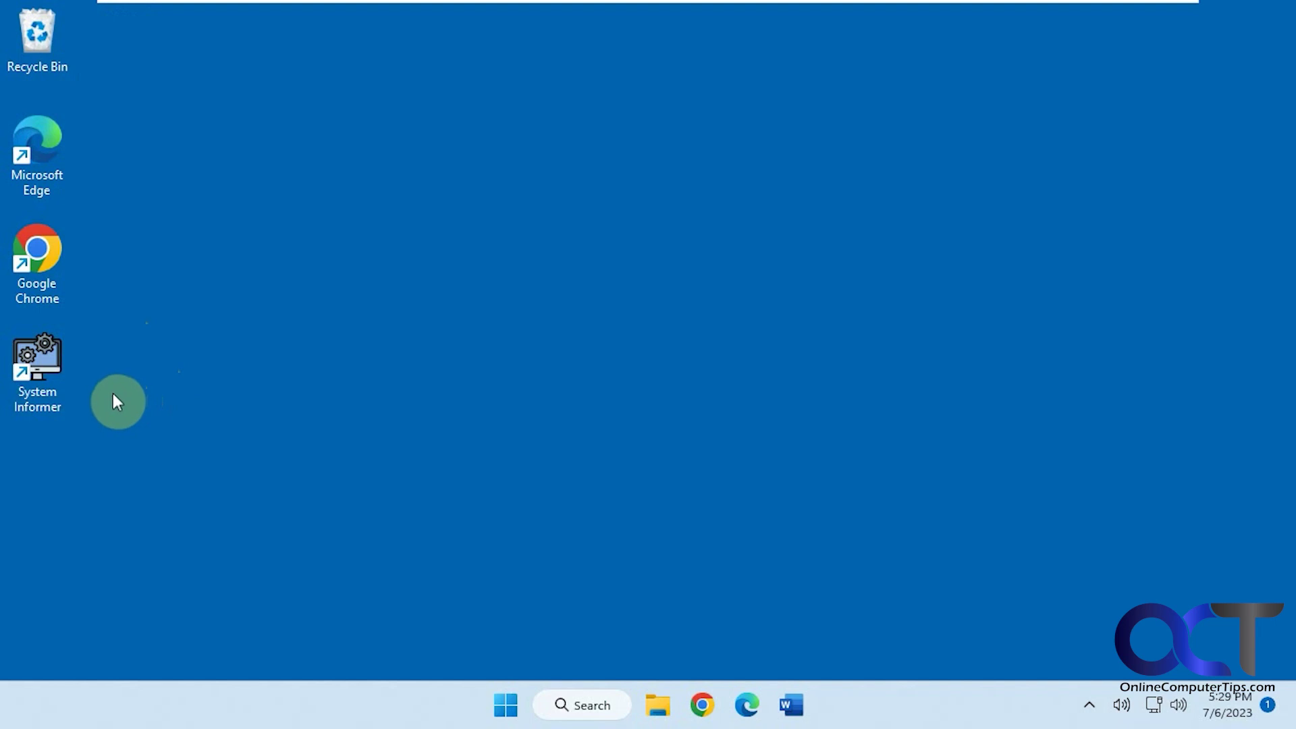
Step: Launch System Informer maximized, submit audiodg.exe to hybrid-analysis.com, then close the browser report
{"action": "double_click", "coordinate": [37, 371]}
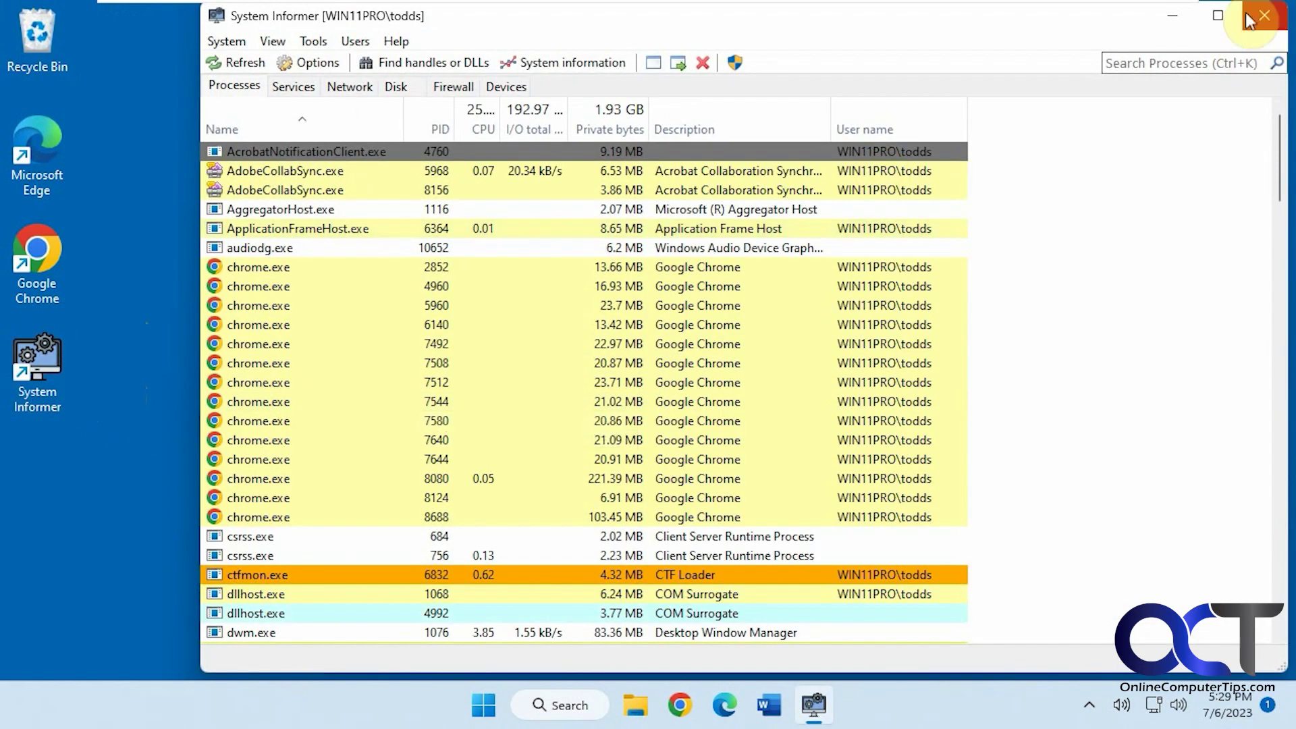
{"action": "left_click", "coordinate": [1223, 12]}
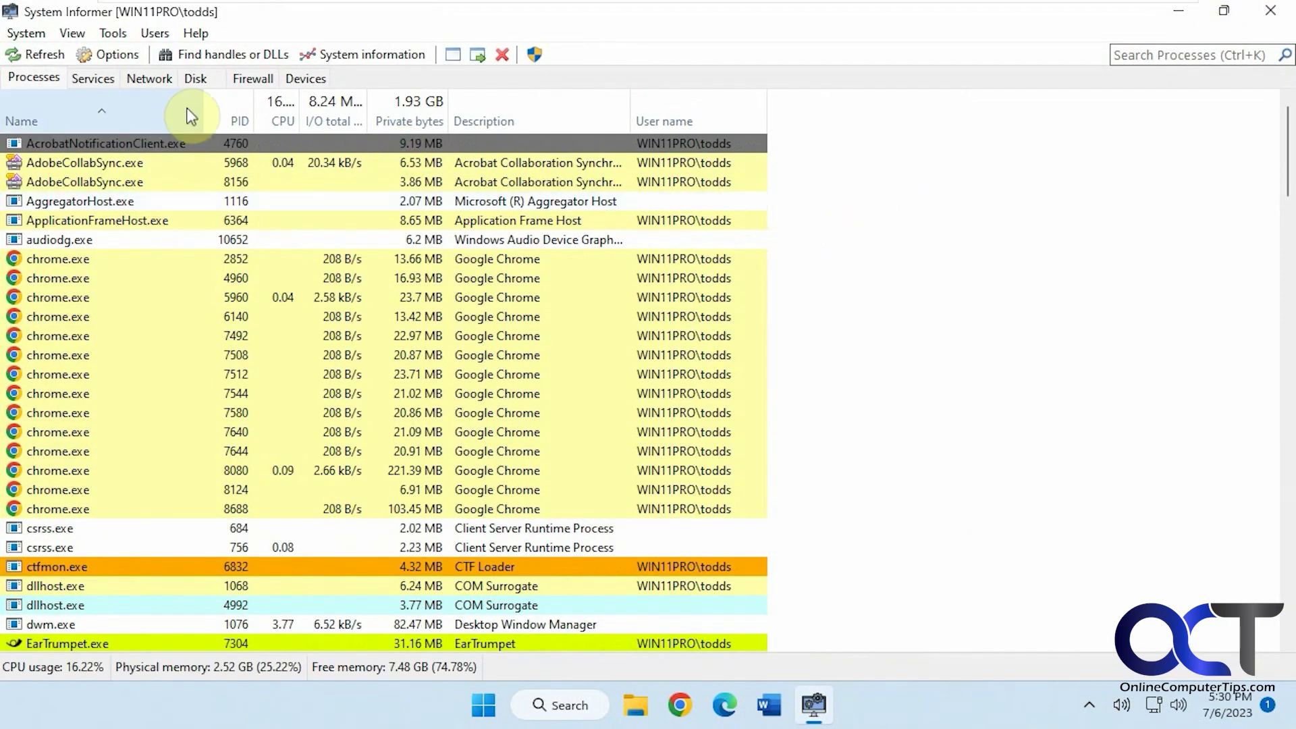
{"action": "mouse_move", "coordinate": [152, 307]}
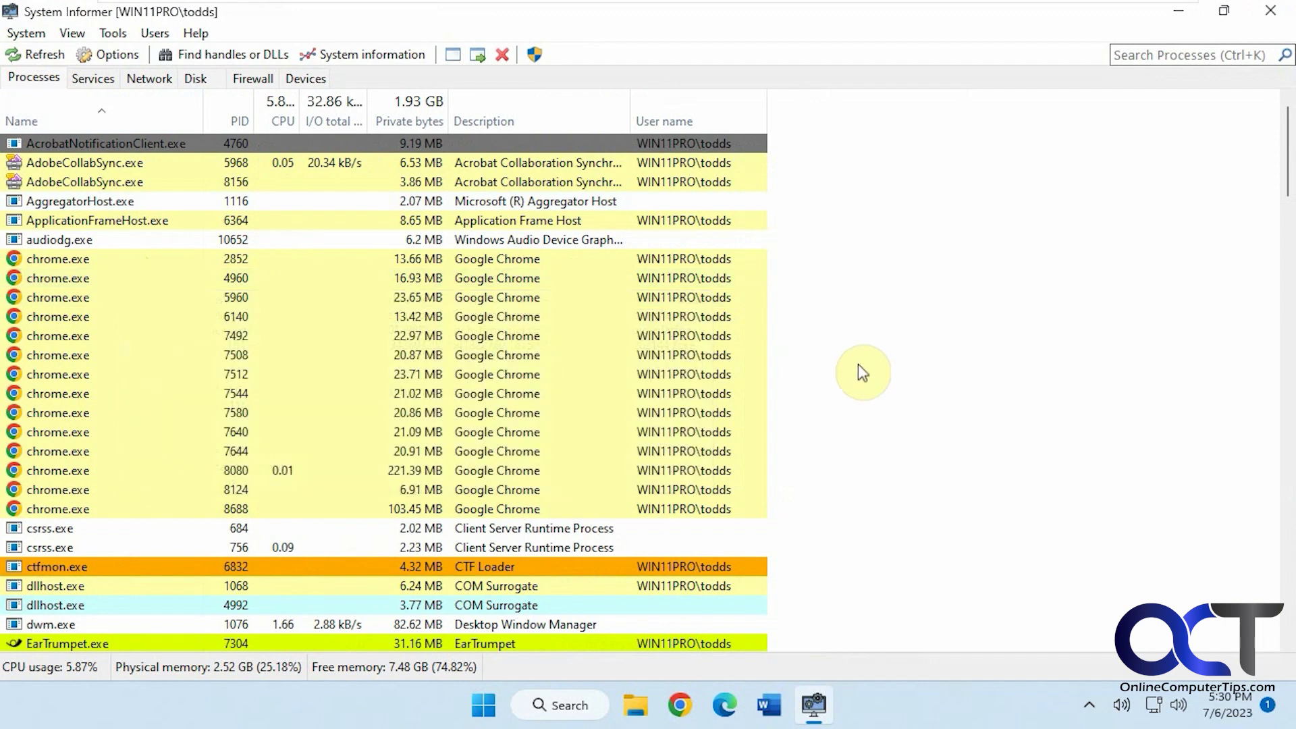
{"action": "right_click", "coordinate": [84, 241]}
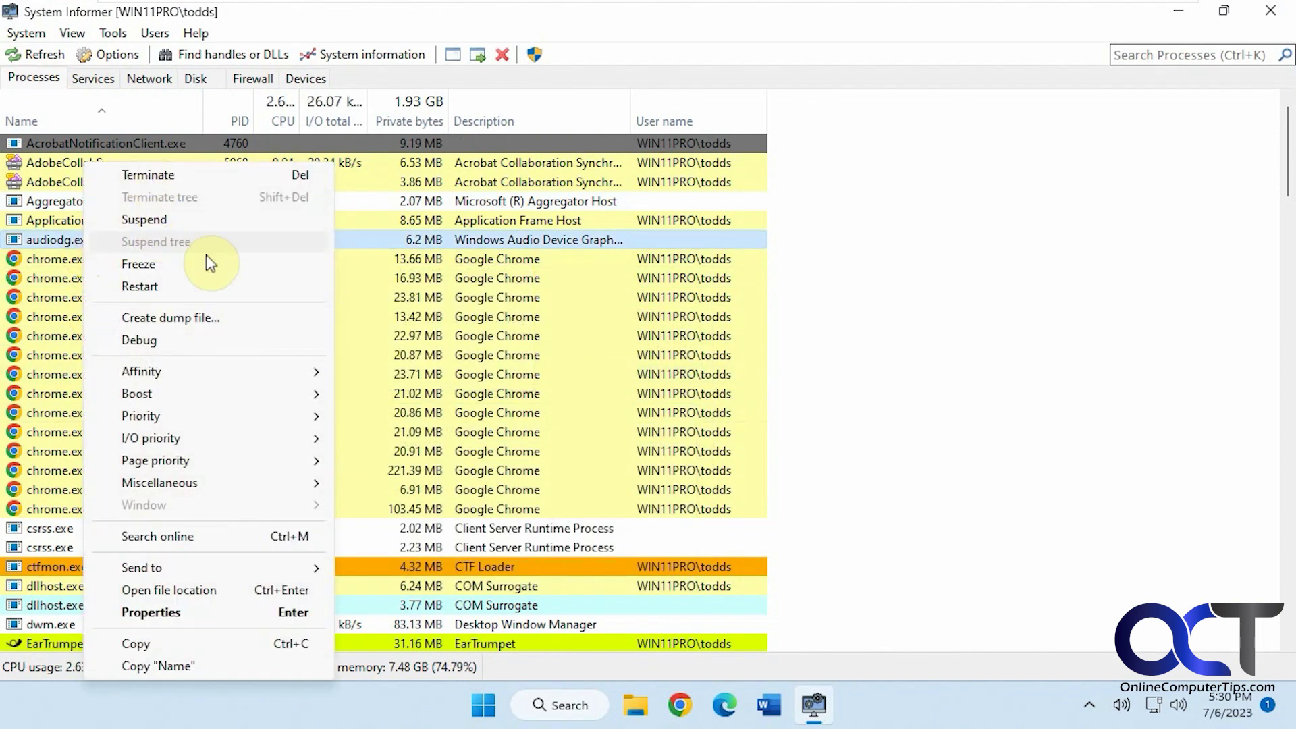
{"action": "mouse_move", "coordinate": [215, 372]}
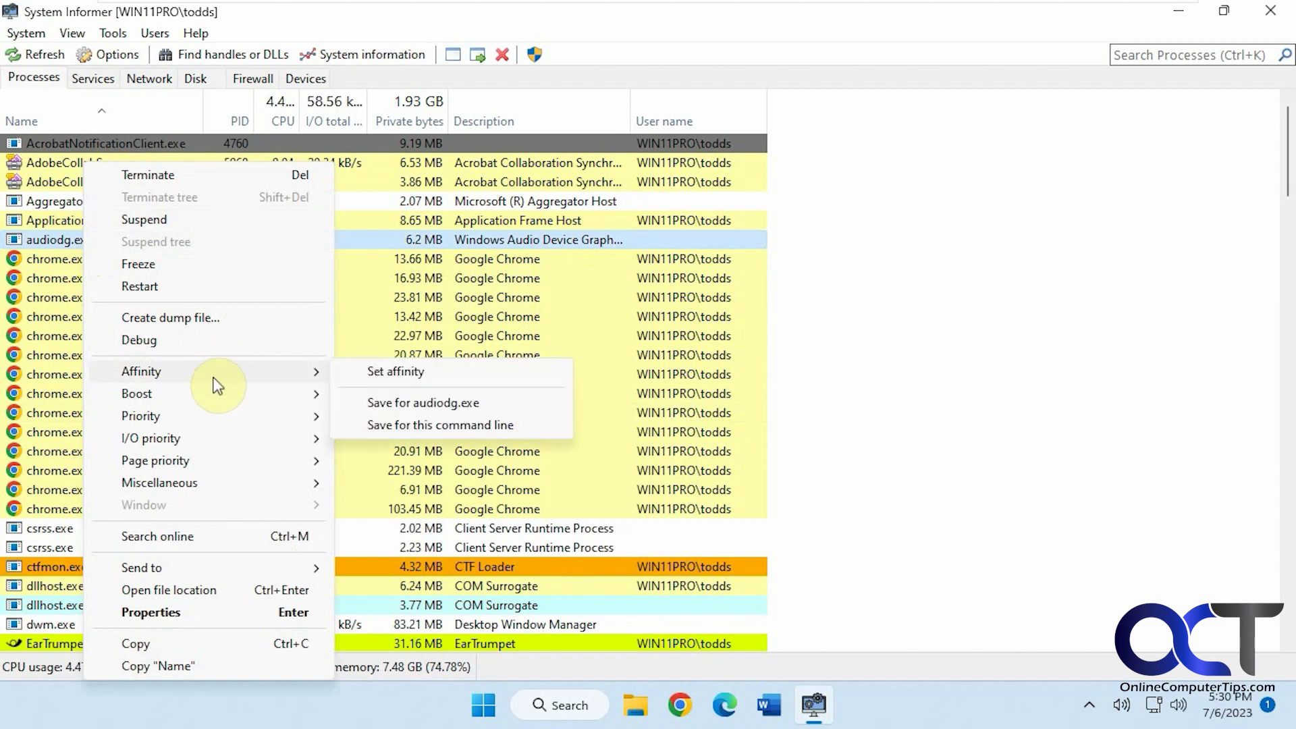
{"action": "mouse_move", "coordinate": [189, 400]}
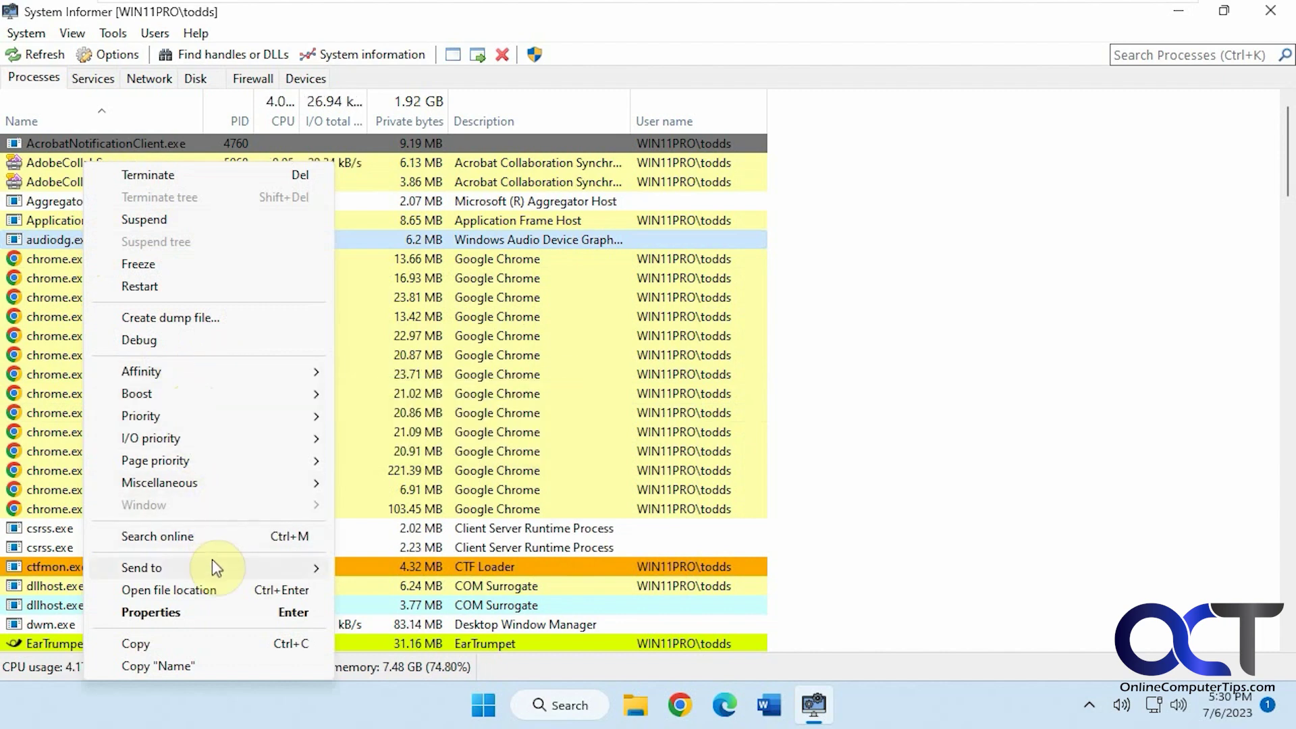
{"action": "mouse_move", "coordinate": [223, 578]}
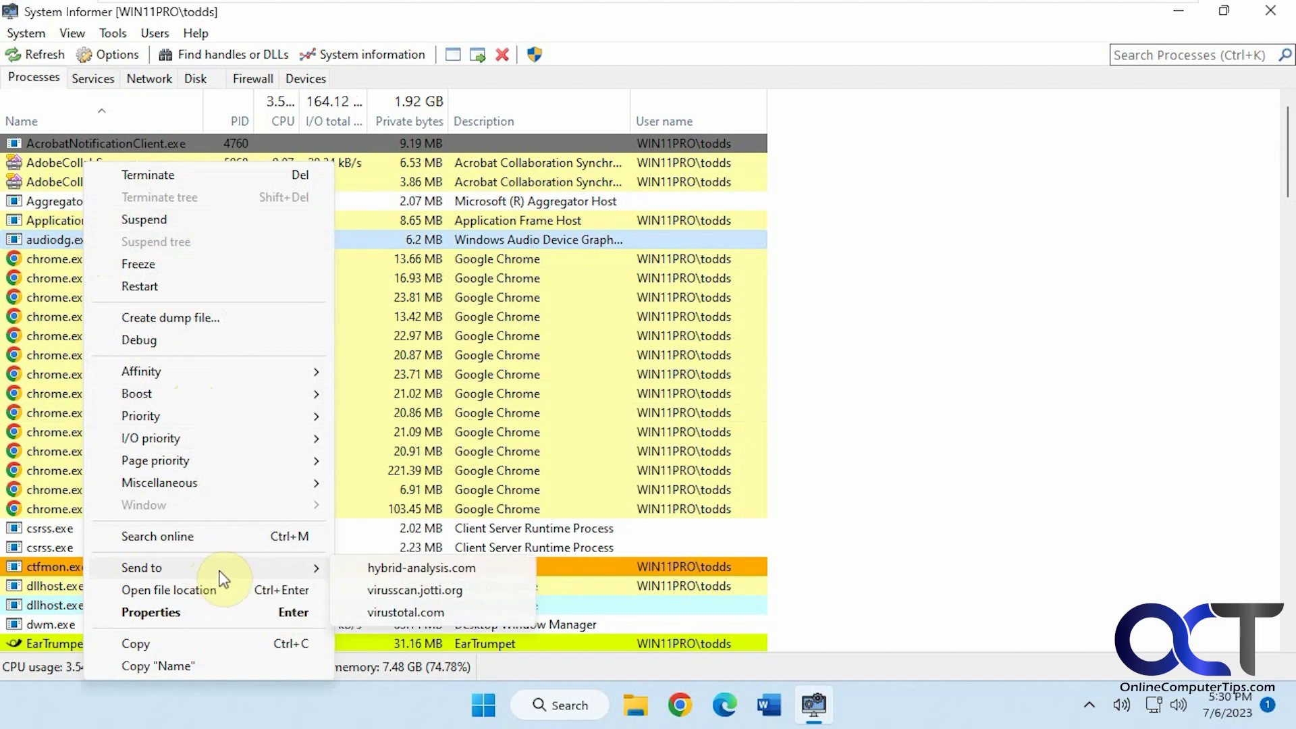
{"action": "left_click", "coordinate": [386, 570]}
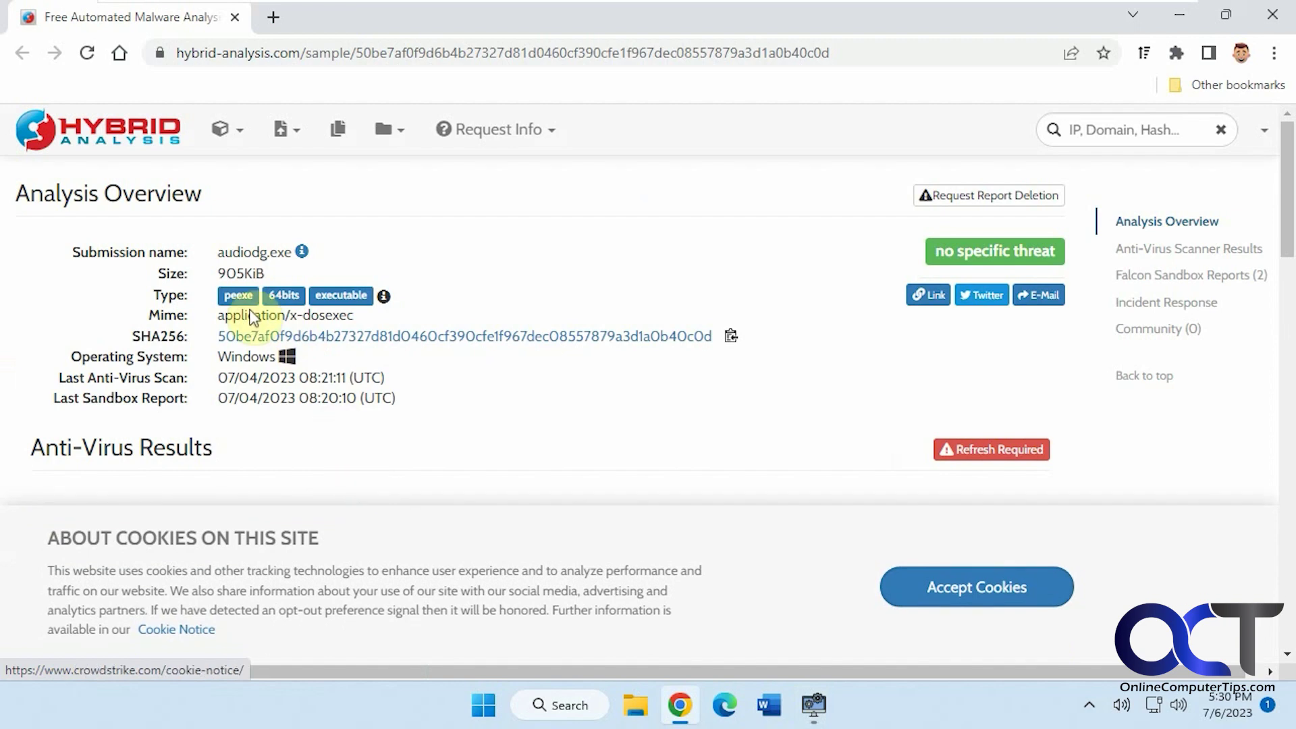
{"action": "left_click", "coordinate": [1259, 13]}
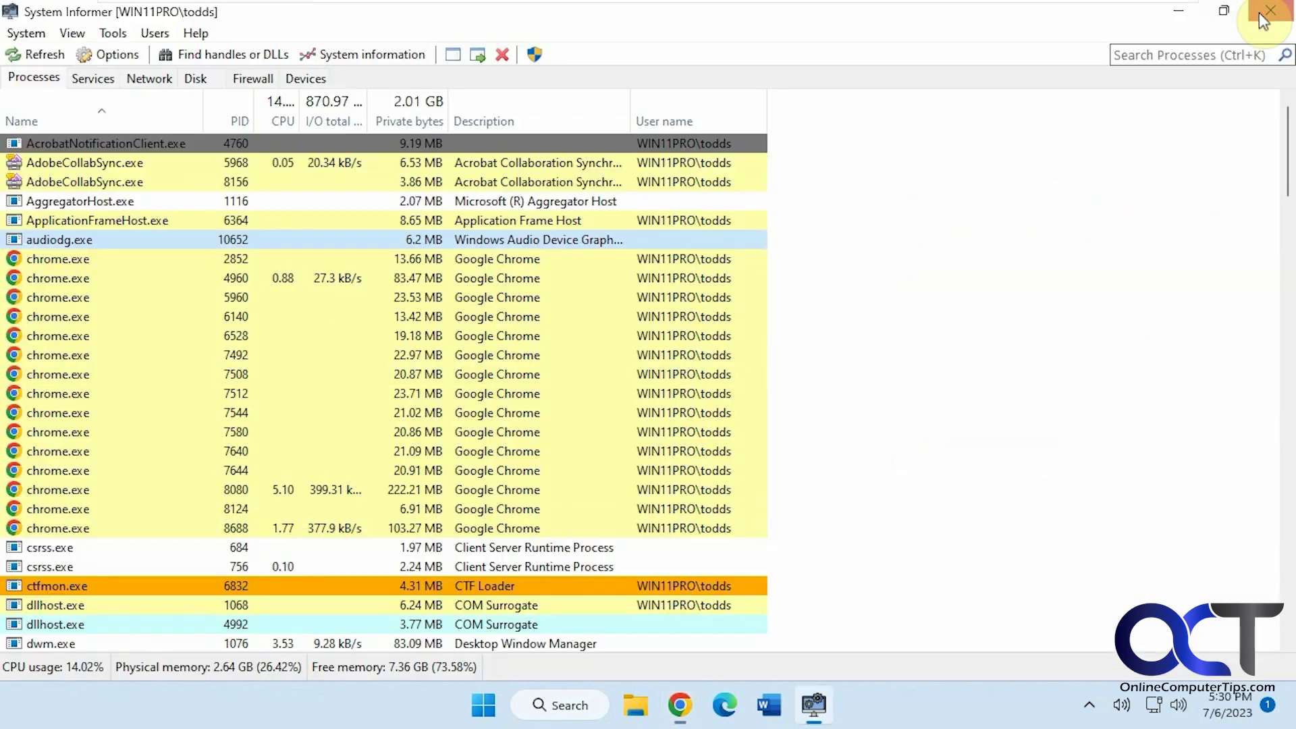
Step: Open ctfmon.exe's properties and view its Environment, Handles, GPU, Disk and Network, Comment and Windows pages
{"action": "right_click", "coordinate": [137, 586]}
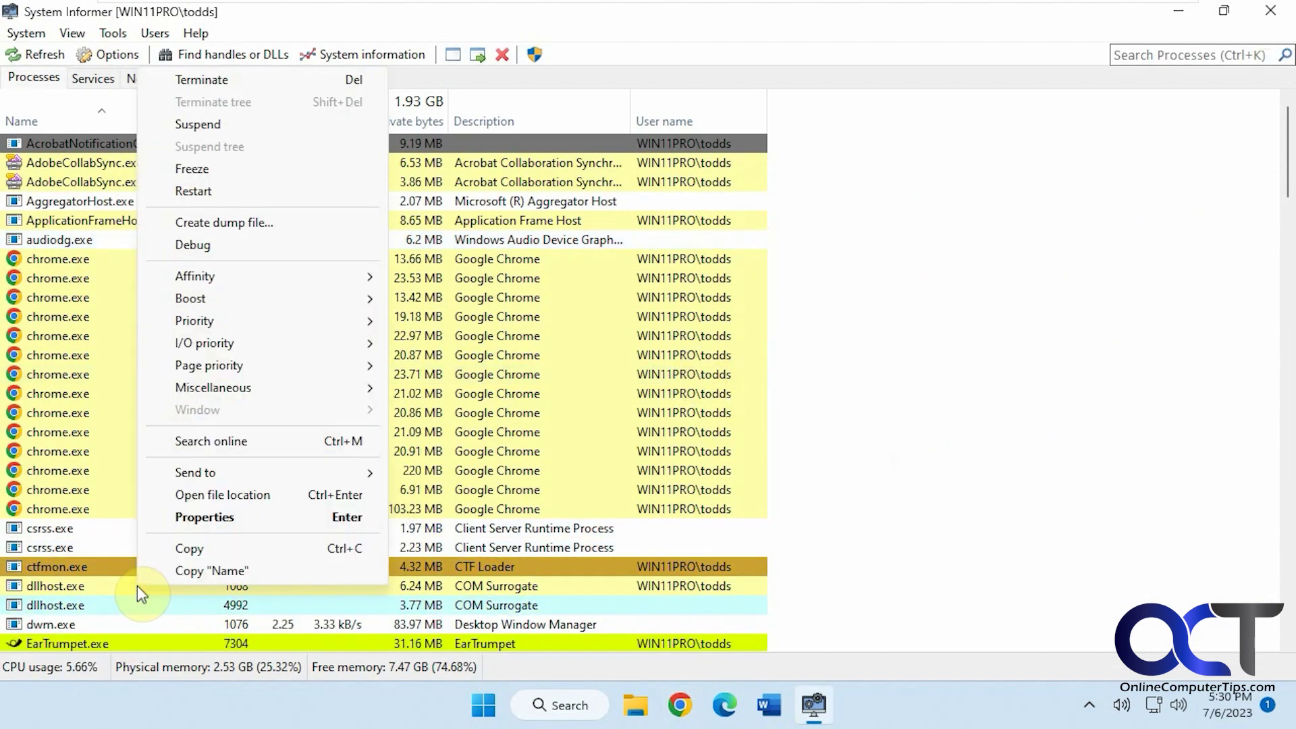
{"action": "left_click", "coordinate": [206, 517]}
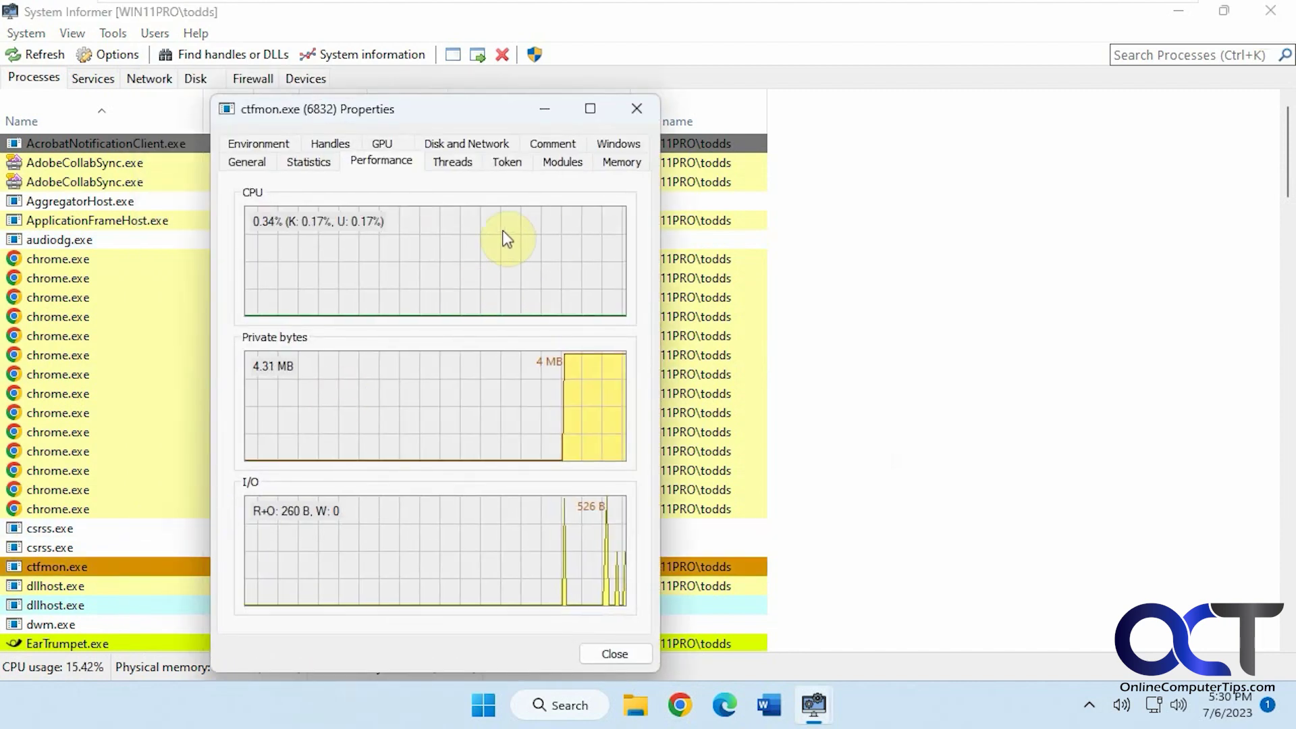
{"action": "left_click", "coordinate": [258, 143]}
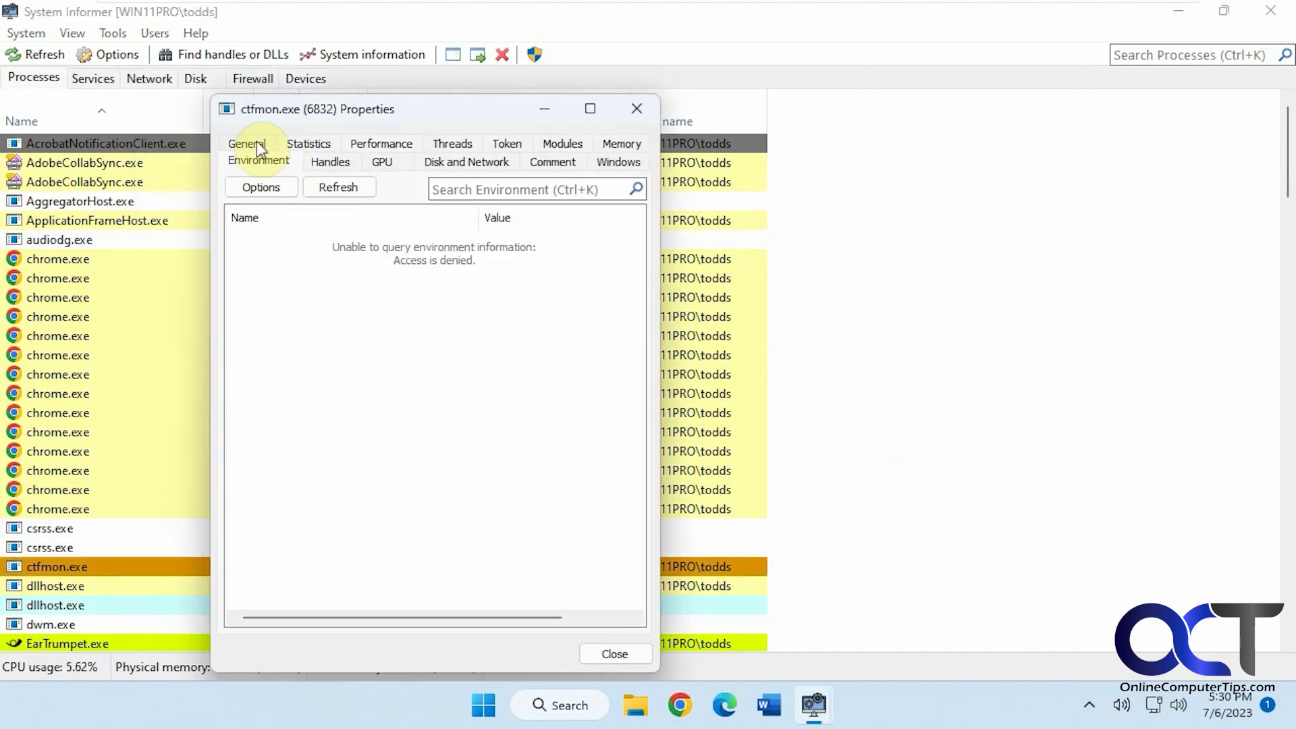
{"action": "left_click", "coordinate": [328, 162]}
{"action": "left_click", "coordinate": [382, 162]}
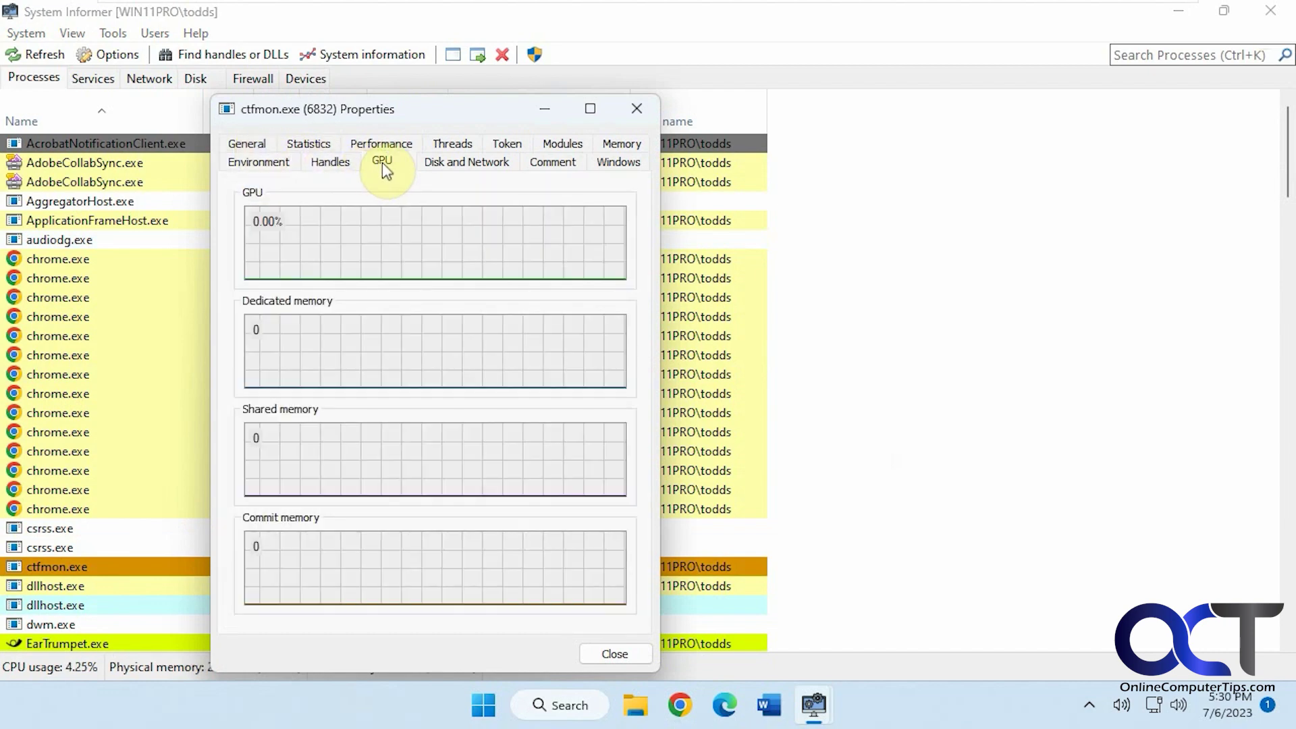
{"action": "left_click", "coordinate": [440, 164]}
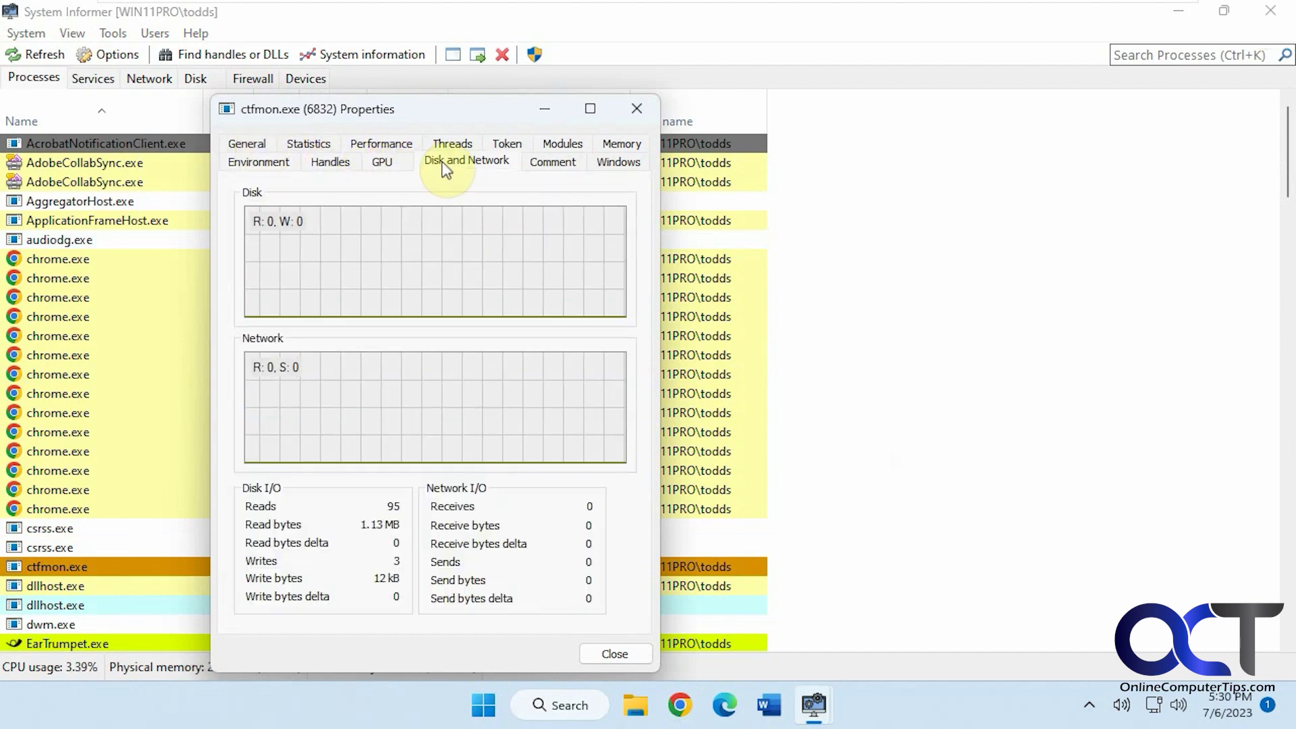
{"action": "left_click", "coordinate": [551, 163]}
{"action": "left_click", "coordinate": [617, 162]}
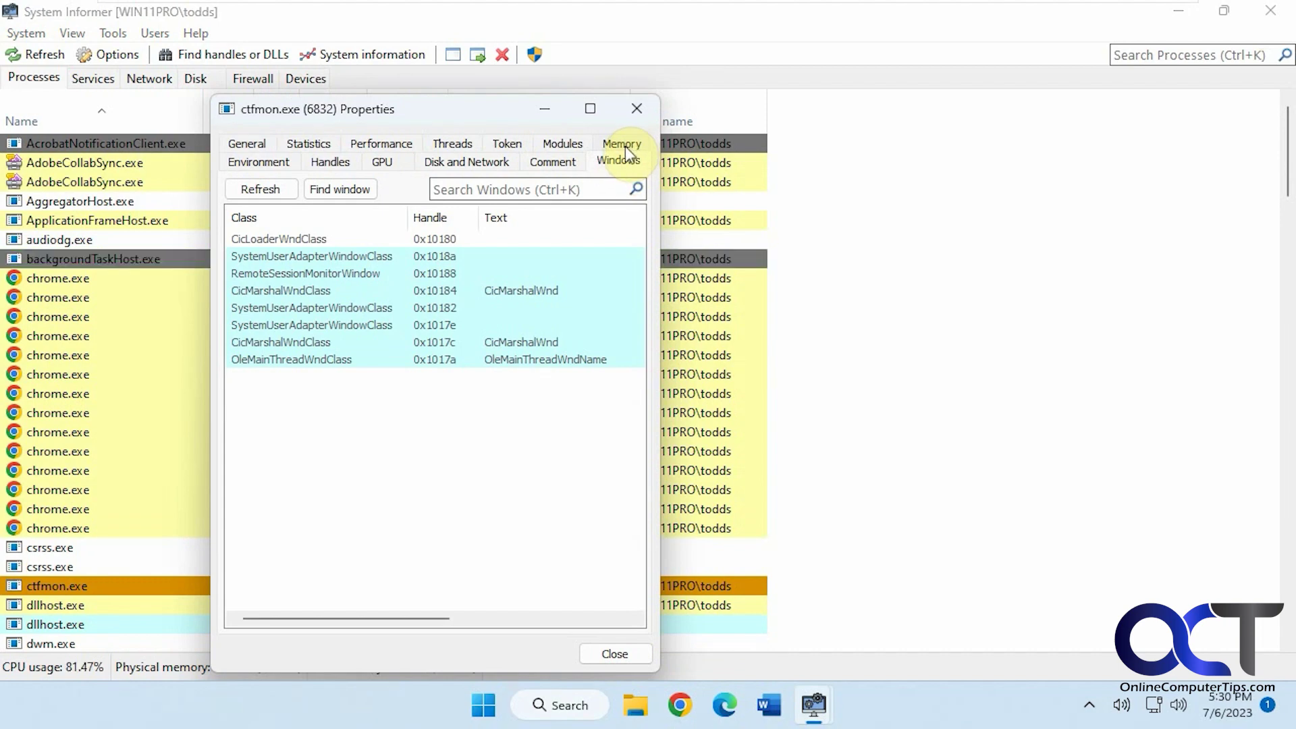
Step: Review ctfmon.exe's Memory, Modules, Token, Threads, Performance, Statistics and General pages, then close properties
{"action": "left_click", "coordinate": [626, 146]}
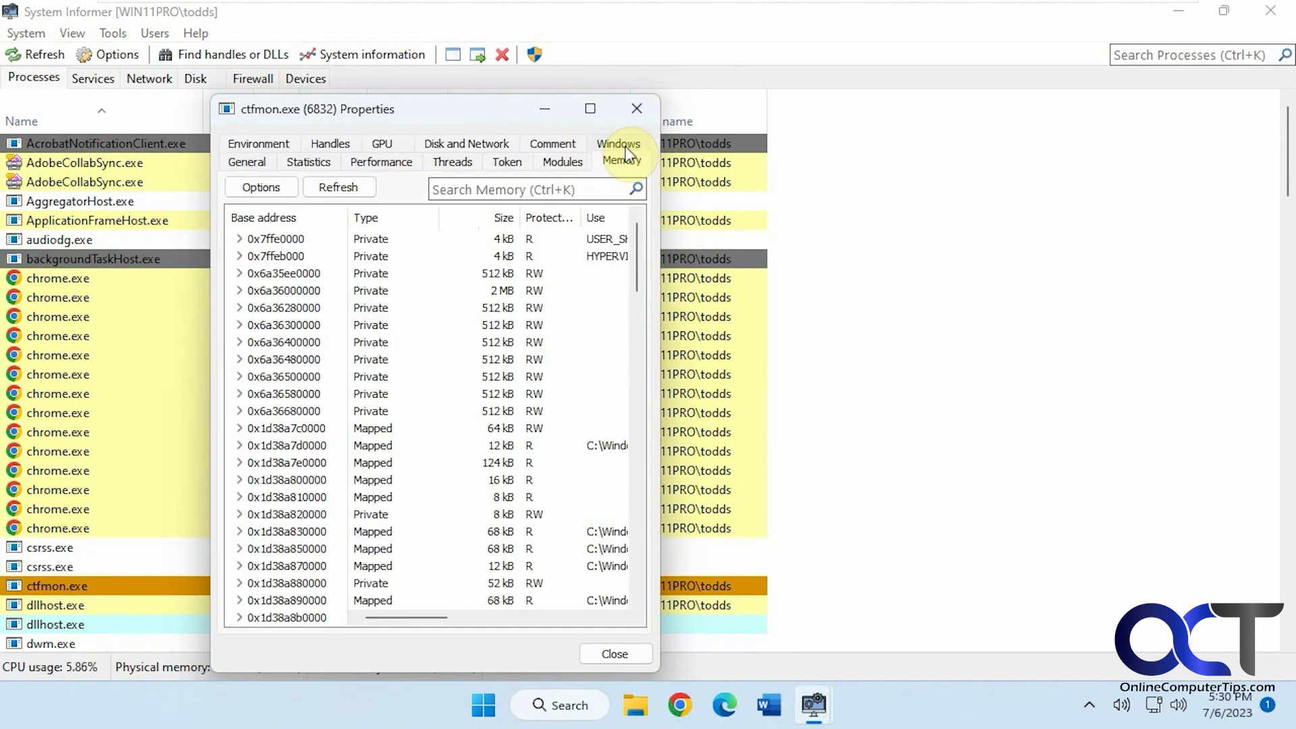
{"action": "left_click", "coordinate": [582, 160]}
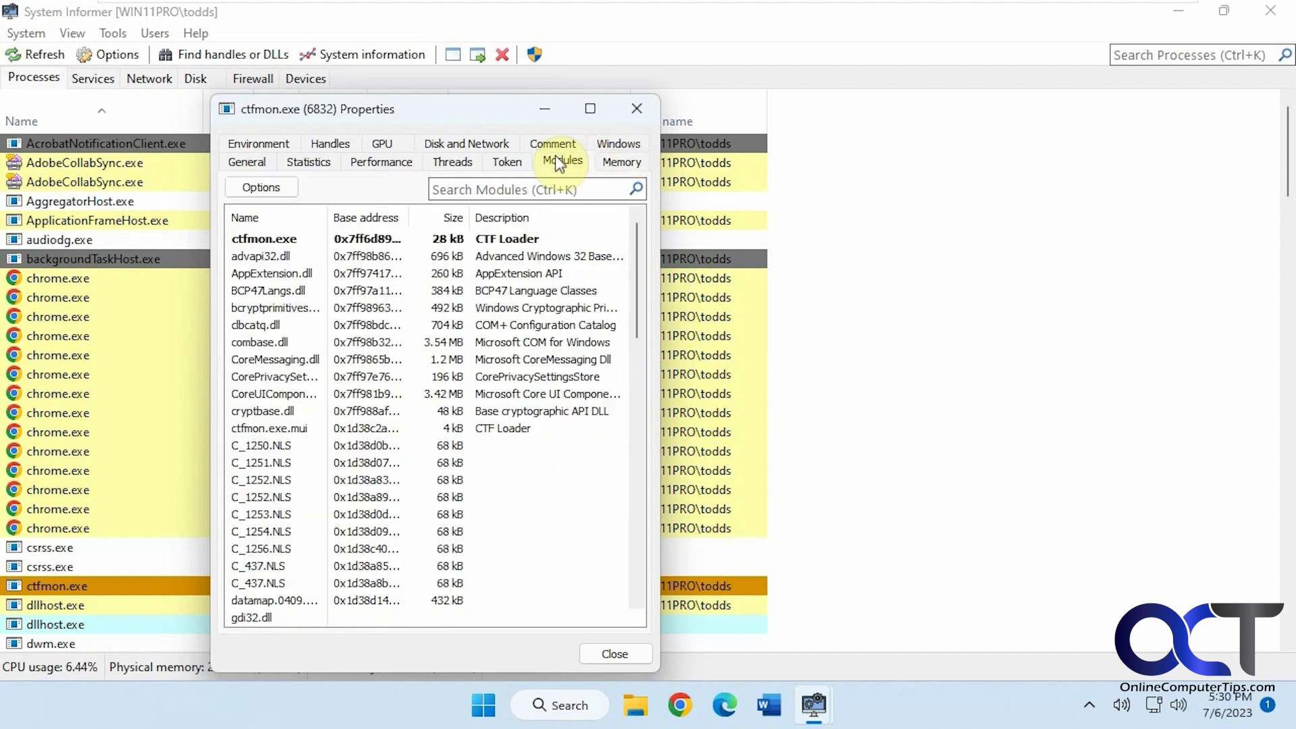
{"action": "left_click", "coordinate": [505, 162]}
{"action": "left_click", "coordinate": [452, 164]}
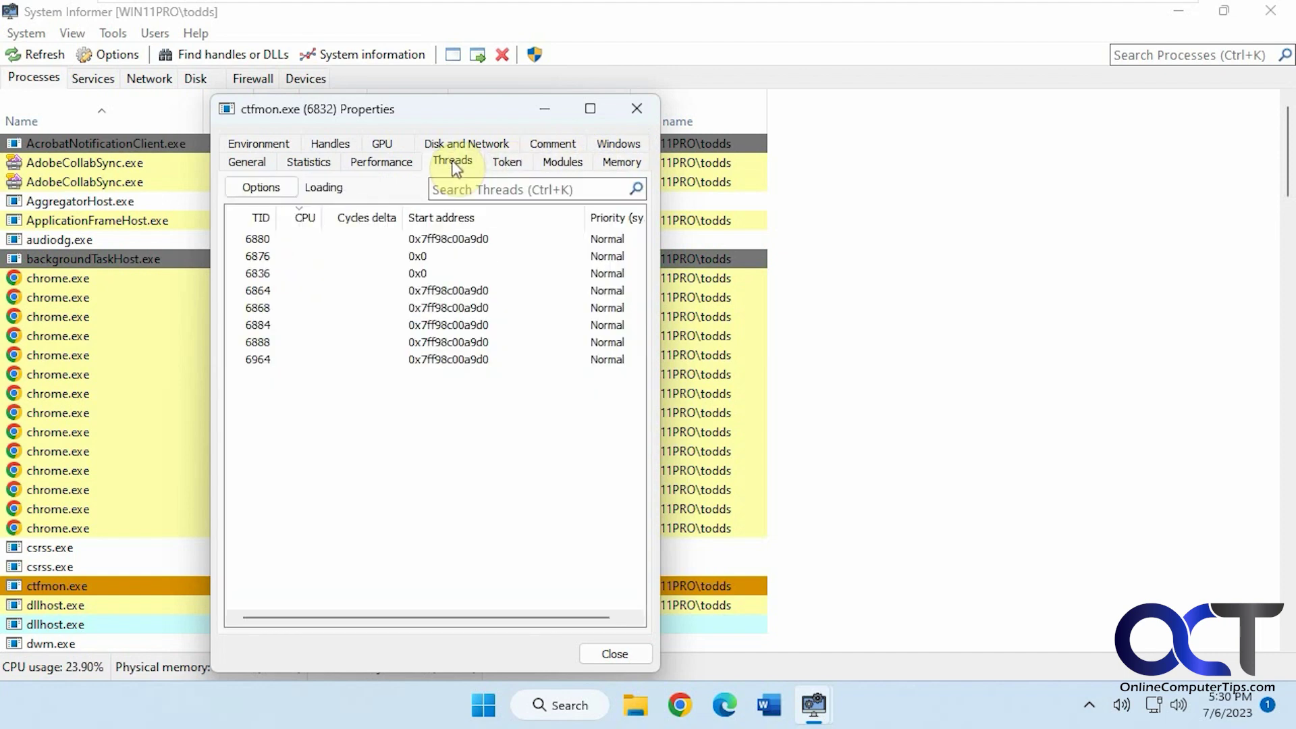
{"action": "left_click", "coordinate": [389, 163]}
{"action": "left_click", "coordinate": [309, 161]}
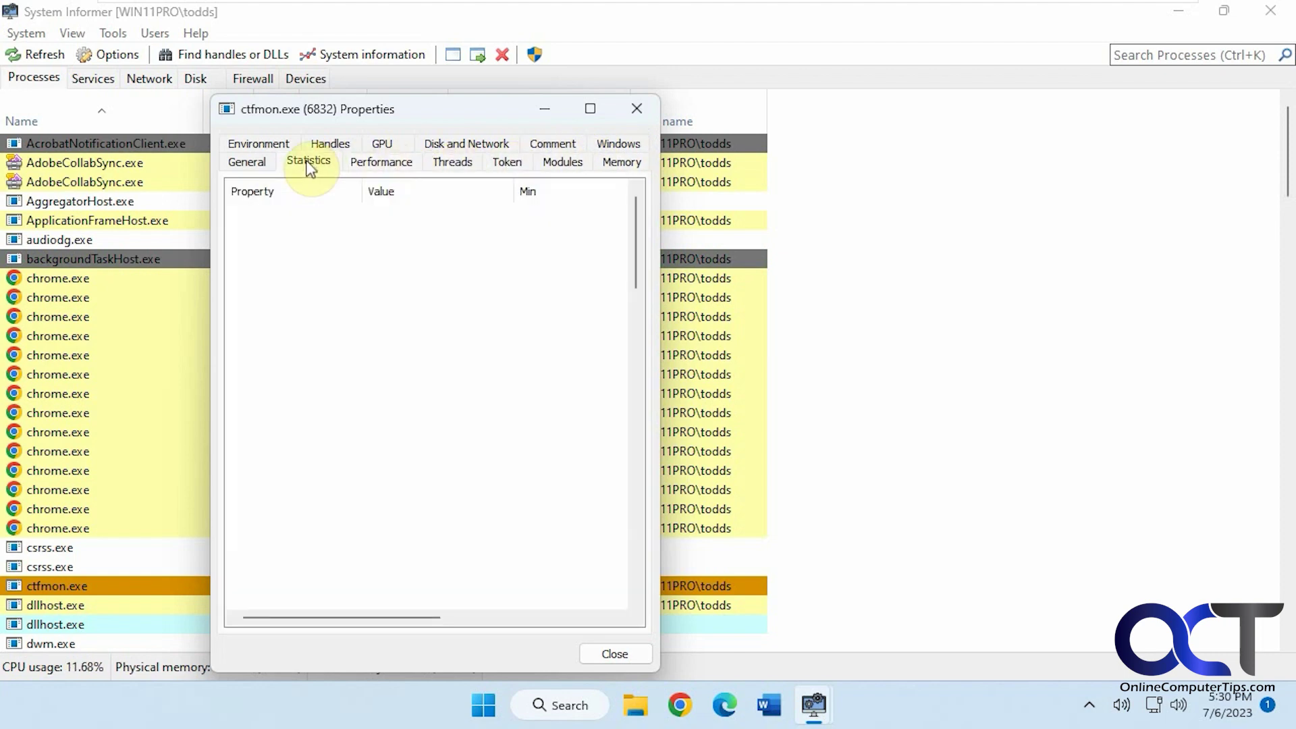
{"action": "left_click", "coordinate": [245, 161]}
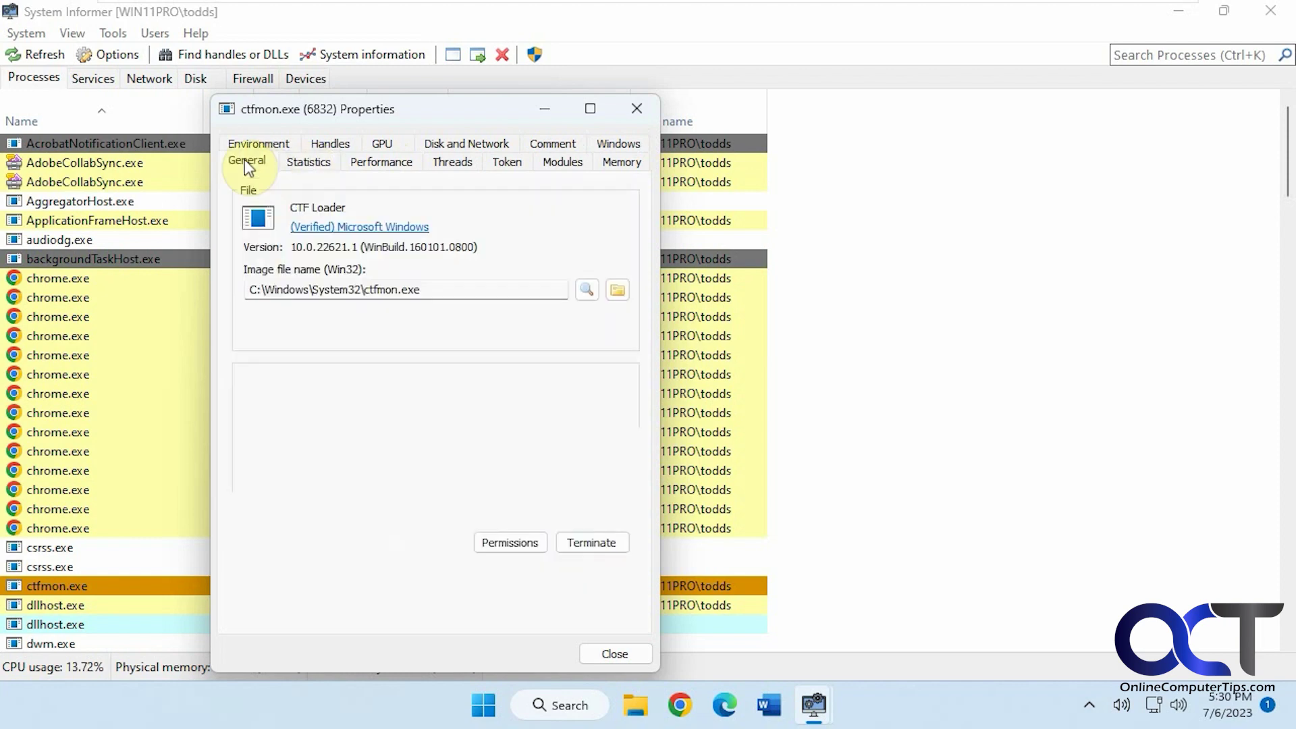
{"action": "left_click", "coordinate": [637, 109]}
Step: Open backgroundTaskHost.exe's System32 folder in File Explorer, then close it
{"action": "right_click", "coordinate": [119, 262]}
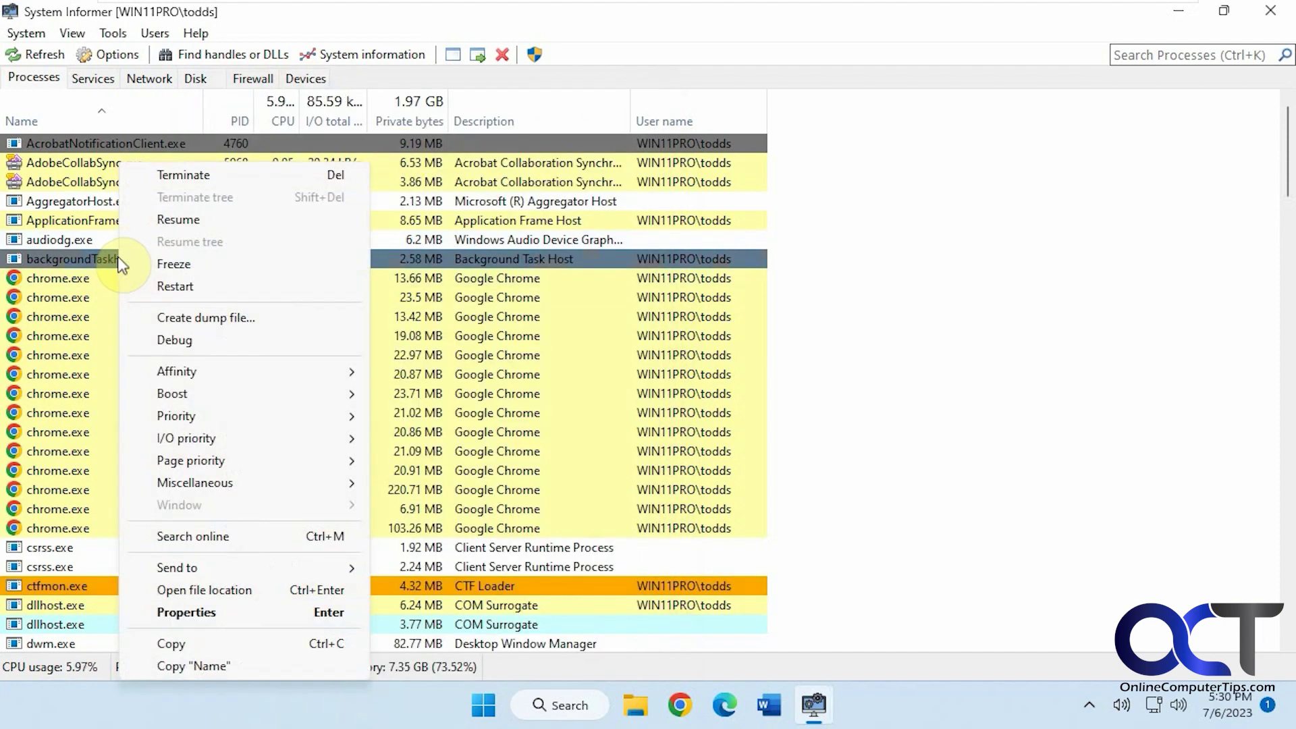
{"action": "left_click", "coordinate": [278, 590]}
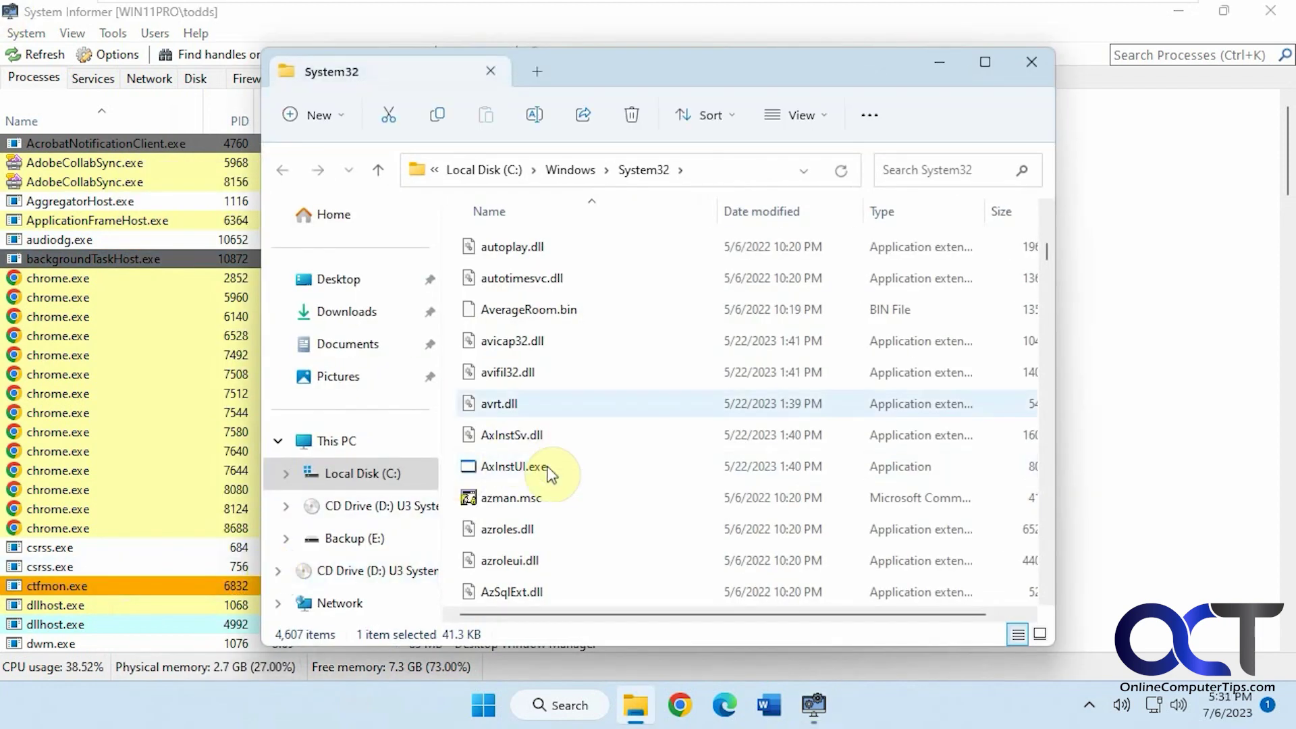
{"action": "left_click", "coordinate": [1032, 61]}
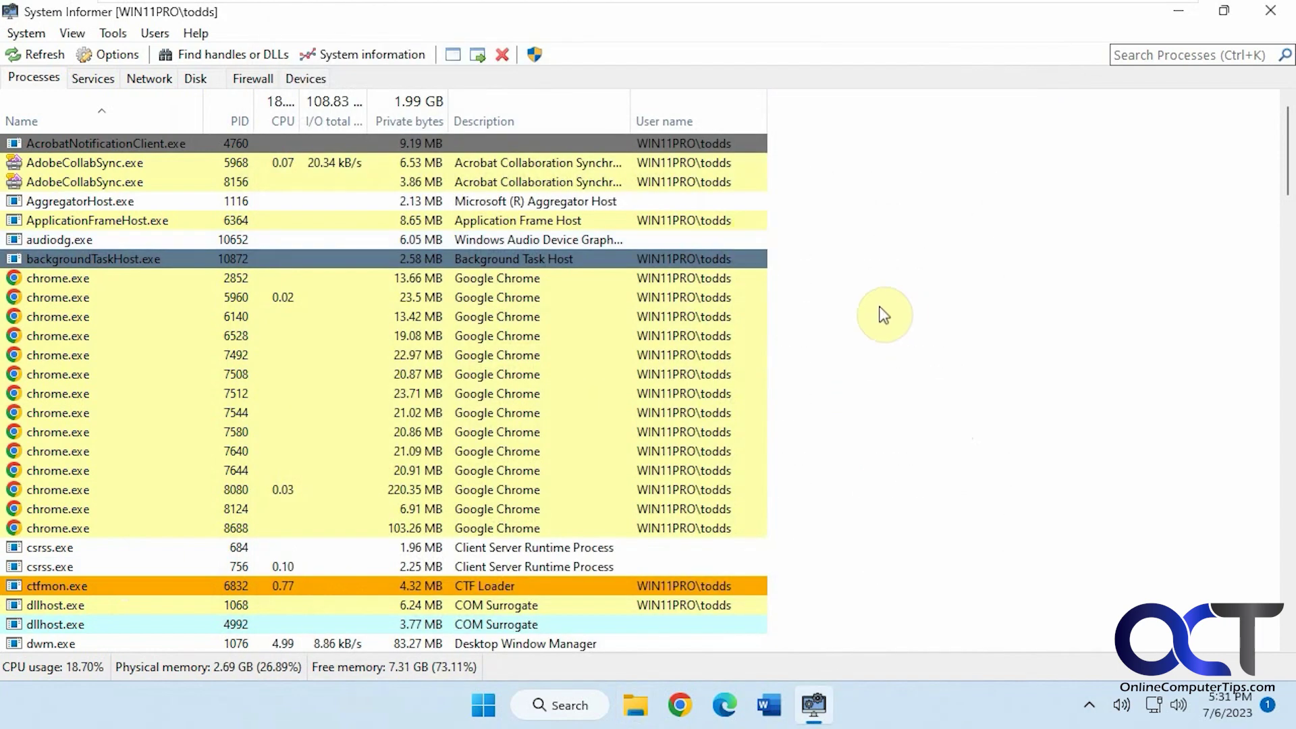
Step: Show the Services list sorted by name, then by status with running services first
{"action": "left_click", "coordinate": [92, 79]}
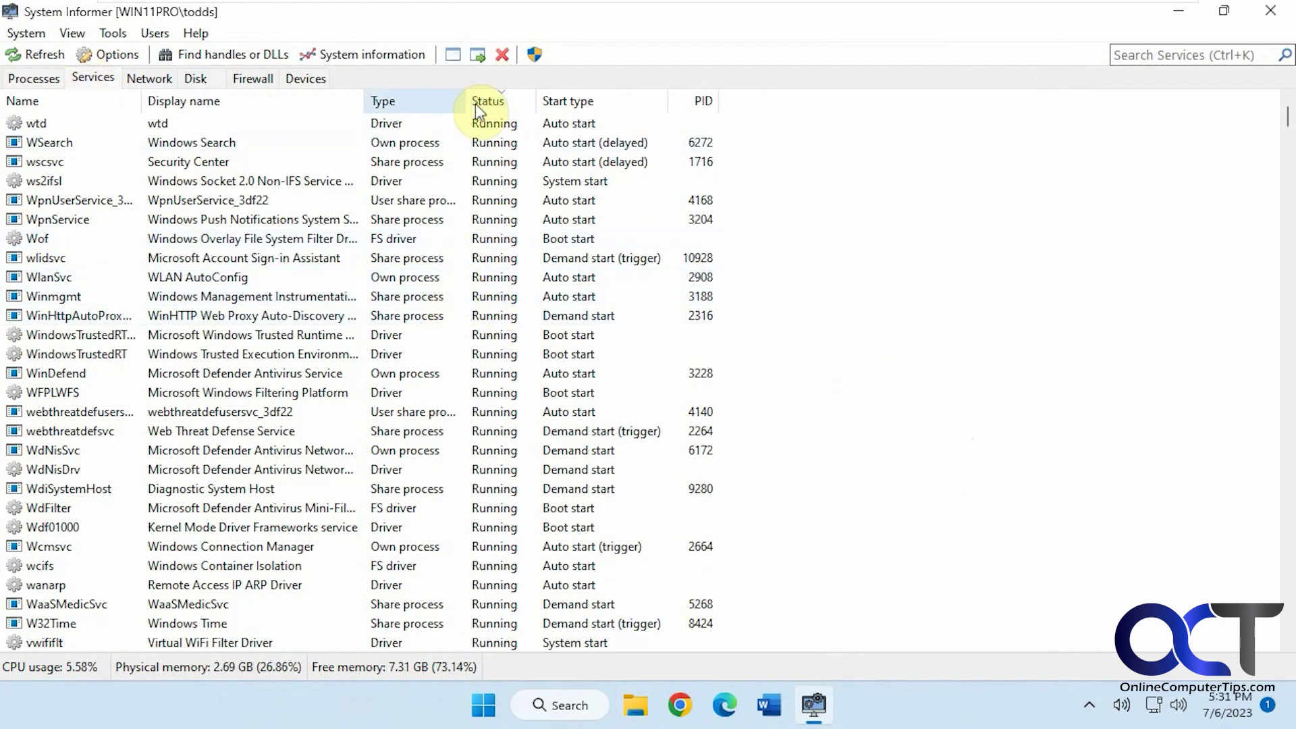
{"action": "left_click", "coordinate": [78, 106]}
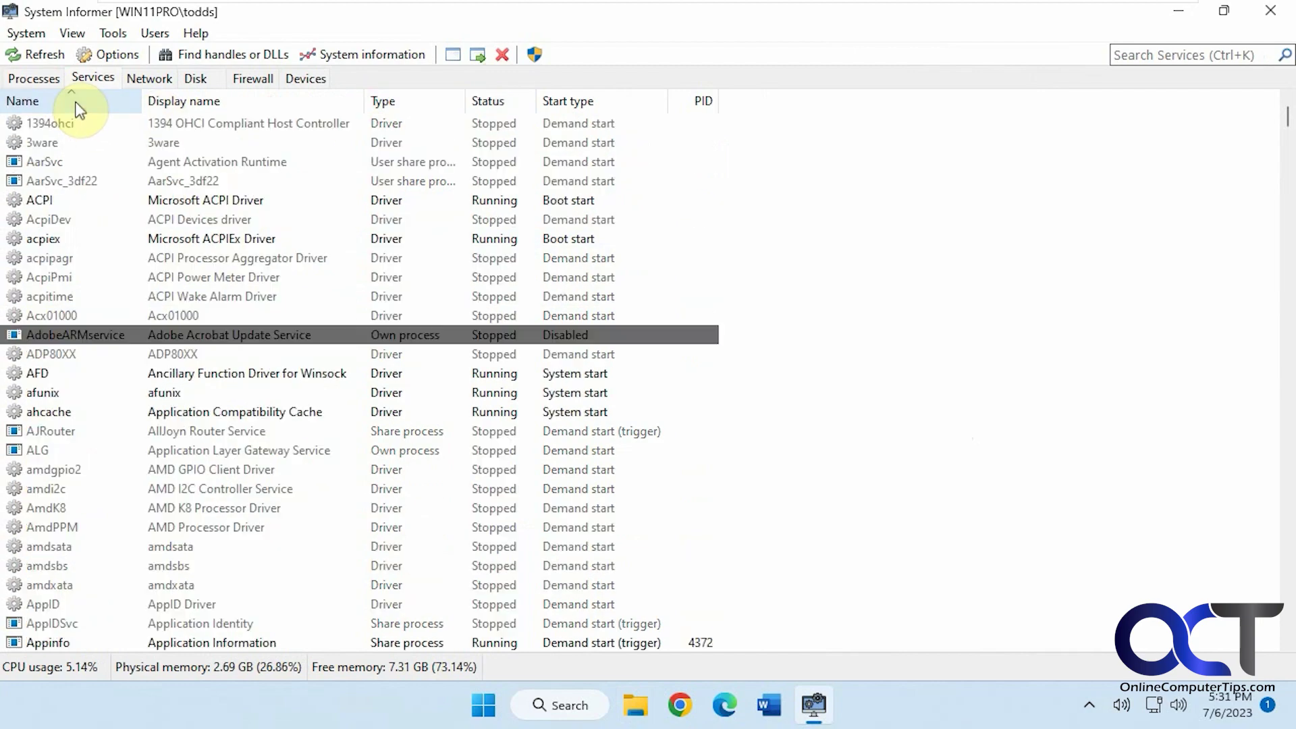
{"action": "left_click", "coordinate": [497, 103]}
{"action": "left_click", "coordinate": [495, 103]}
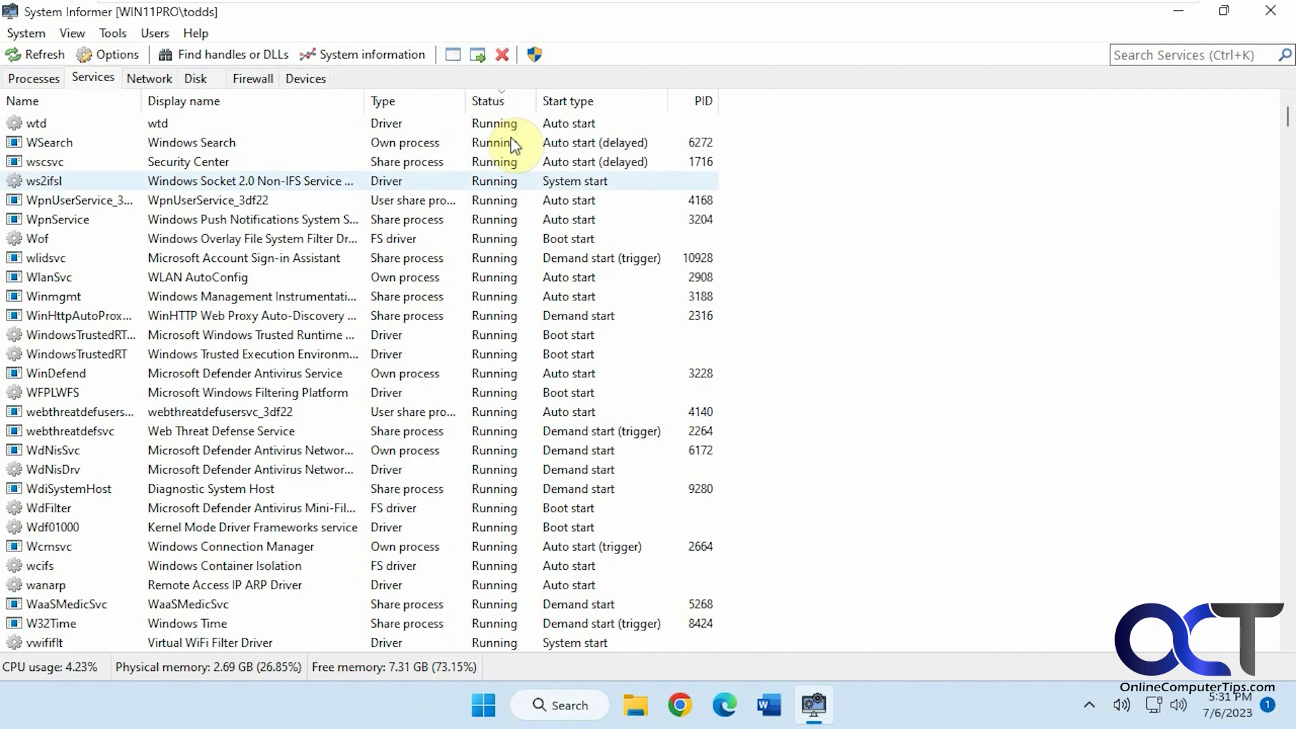
{"action": "scroll", "coordinate": [532, 181], "scroll_direction": "down", "scroll_amount": 6}
{"action": "scroll", "coordinate": [532, 182], "scroll_direction": "up", "scroll_amount": 6}
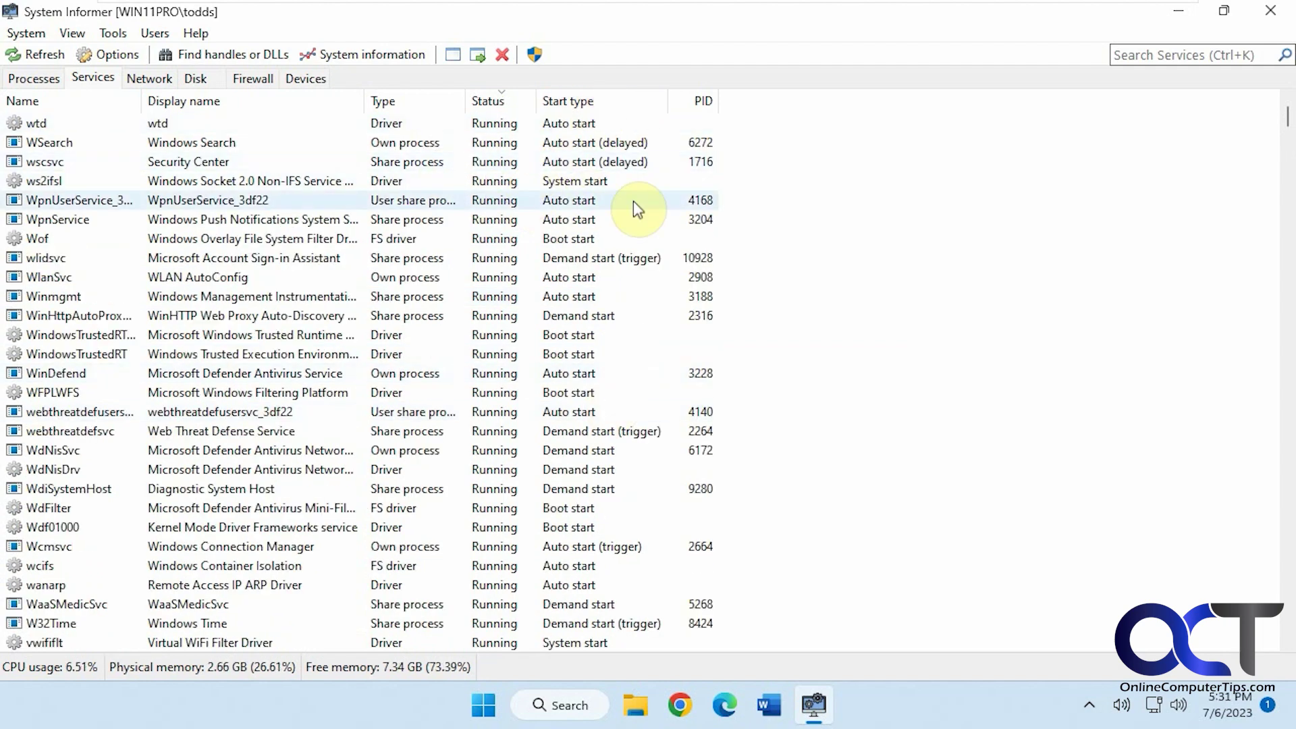
Step: Jump from WpnUserService to its hosting svchost.exe process, then view the Network connections
{"action": "right_click", "coordinate": [237, 205]}
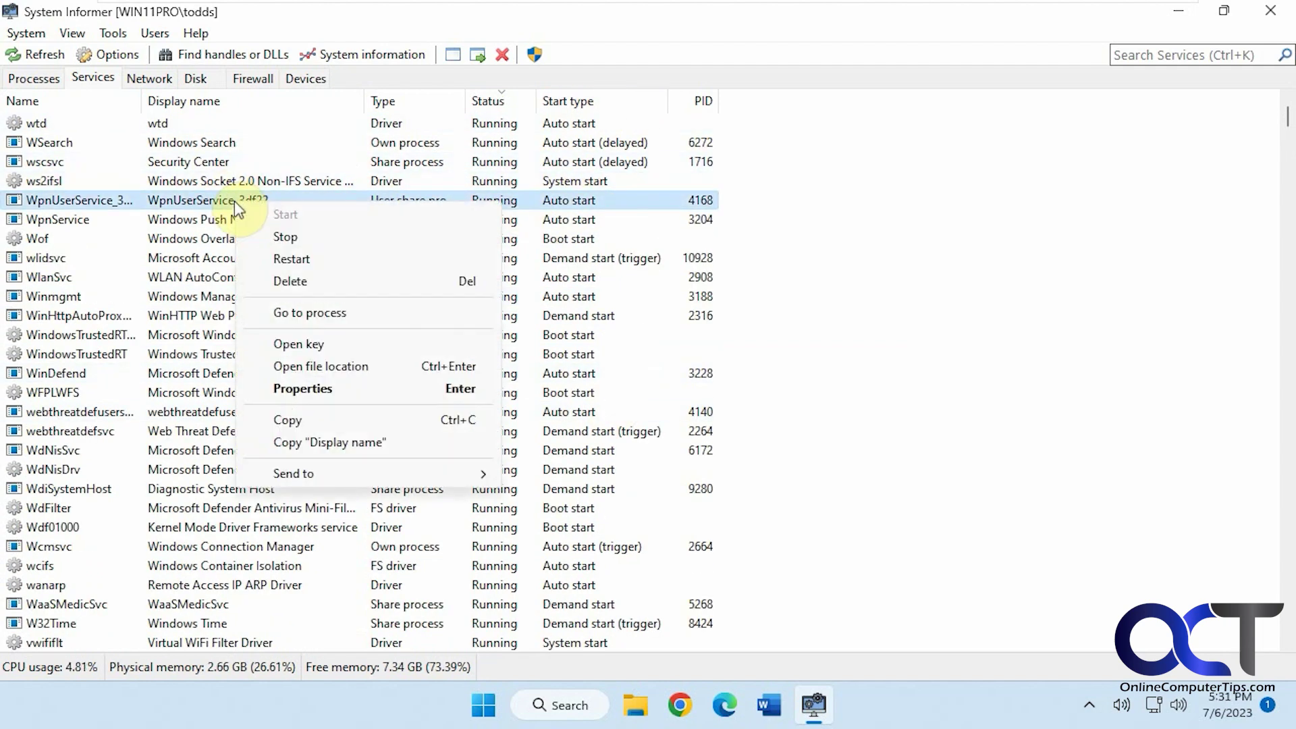
{"action": "left_click", "coordinate": [336, 311]}
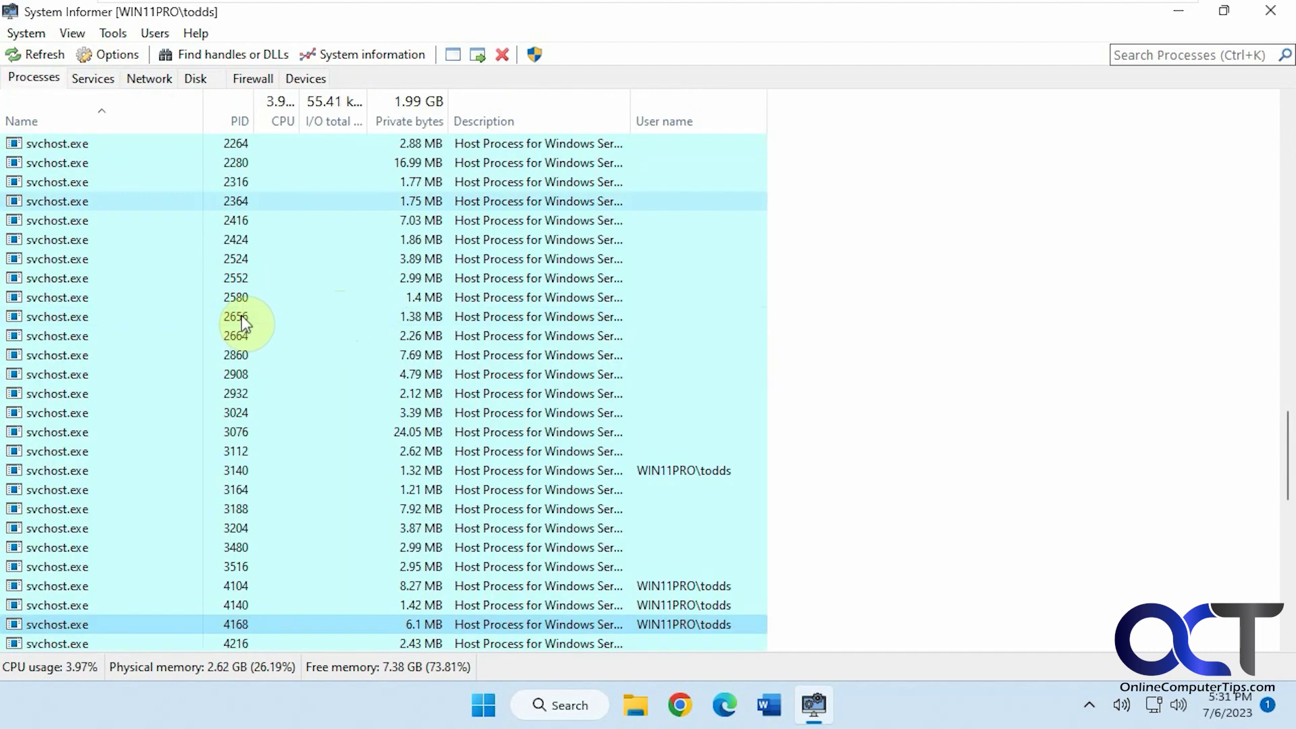
{"action": "left_click", "coordinate": [95, 80]}
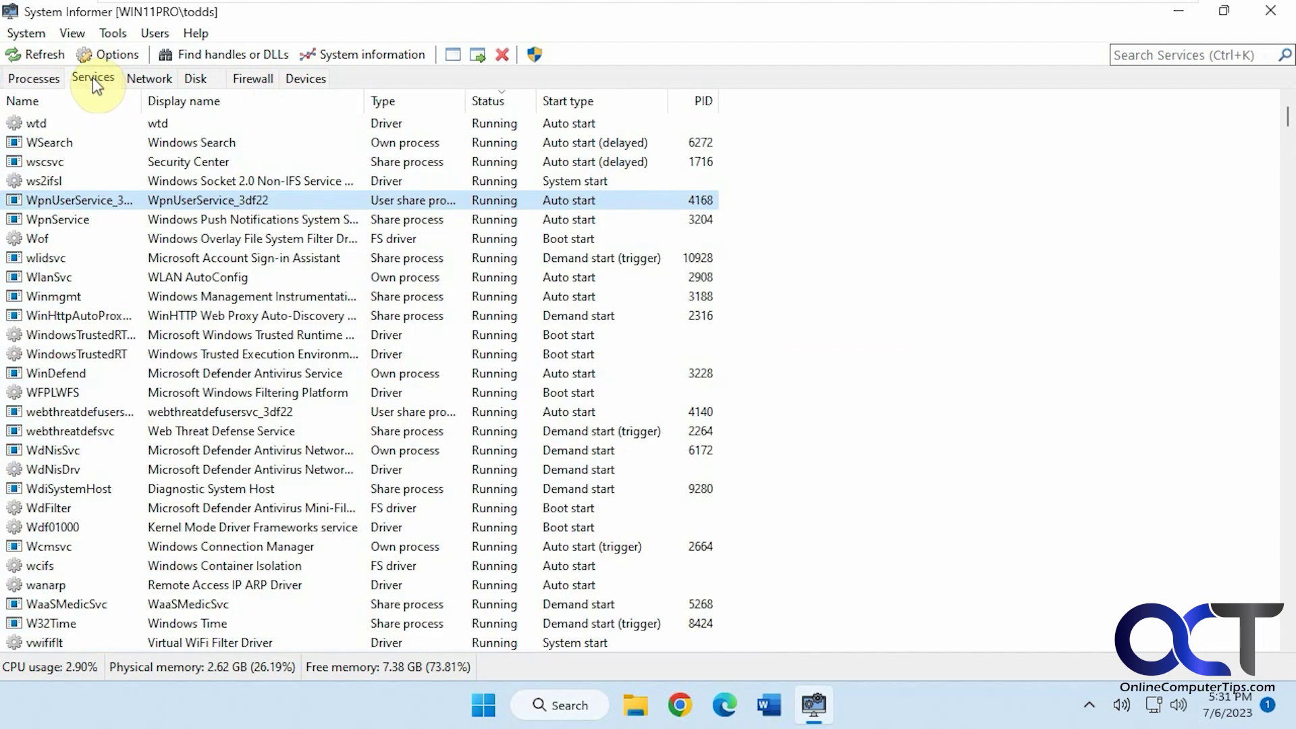
{"action": "right_click", "coordinate": [232, 203]}
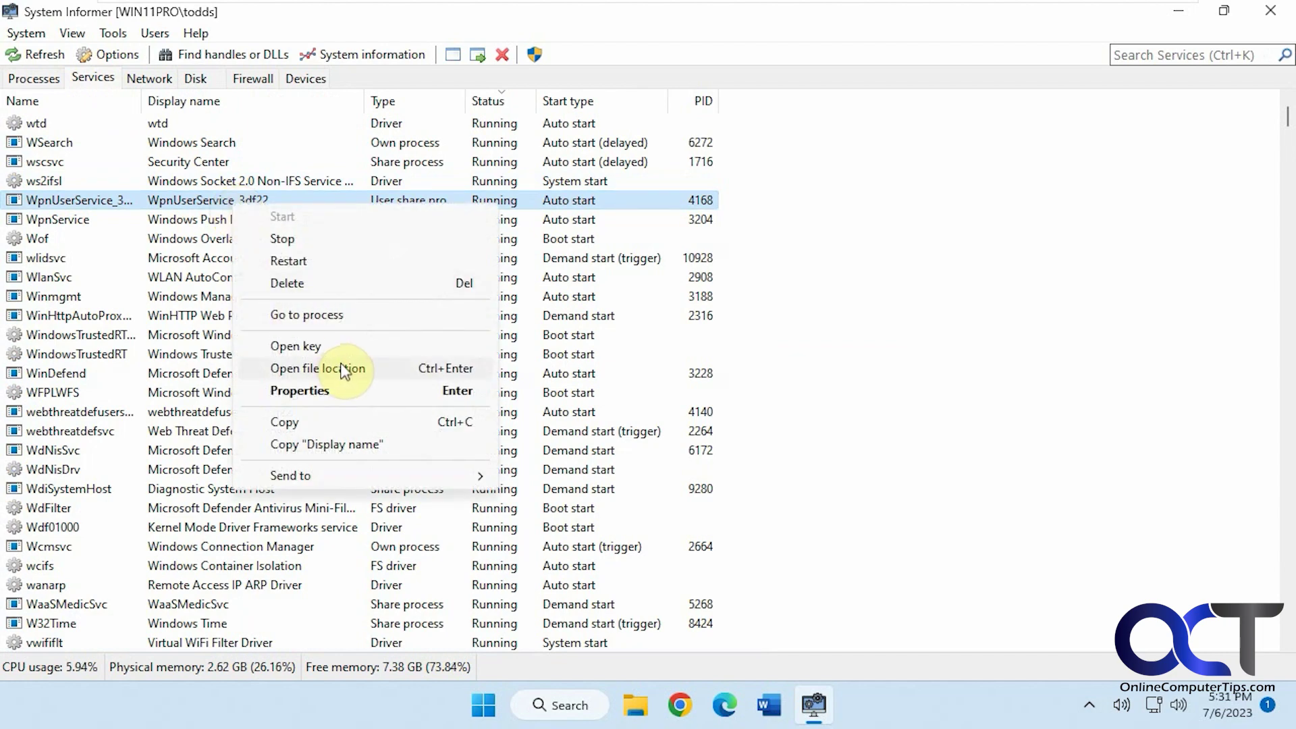
{"action": "mouse_move", "coordinate": [351, 468]}
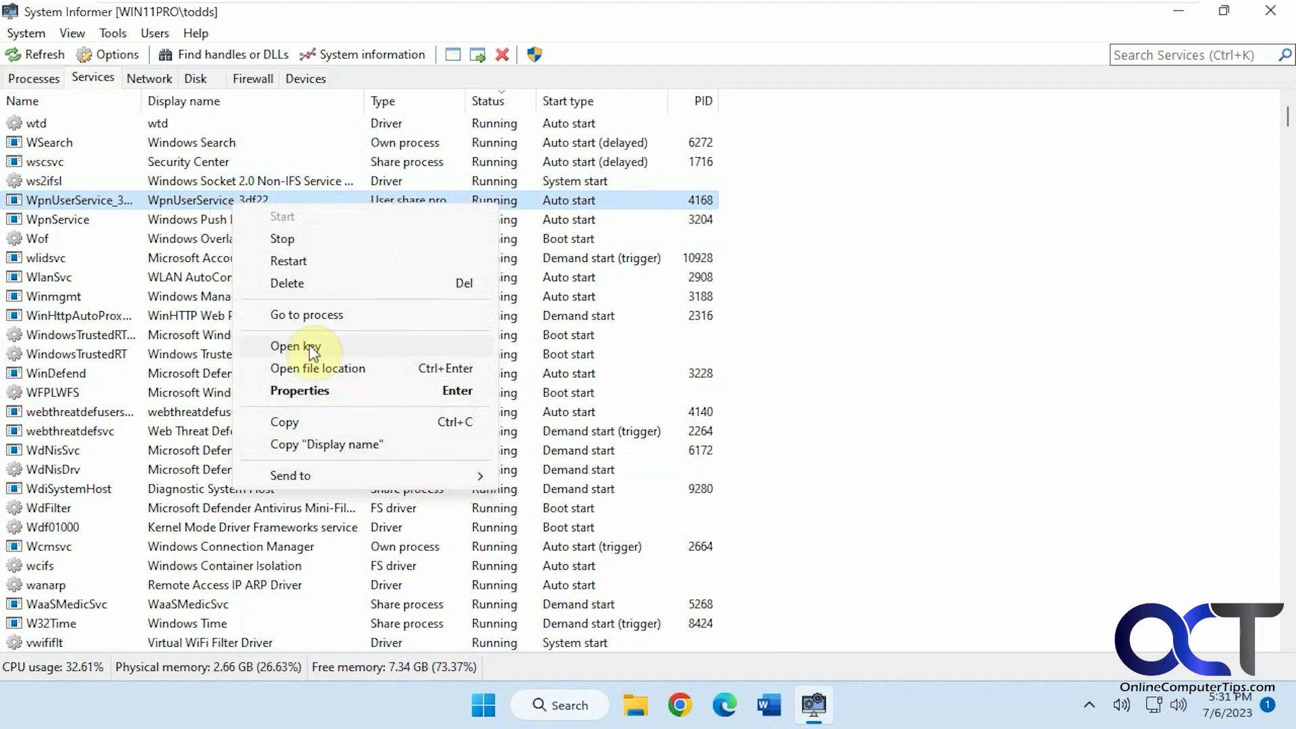
{"action": "left_click", "coordinate": [151, 75]}
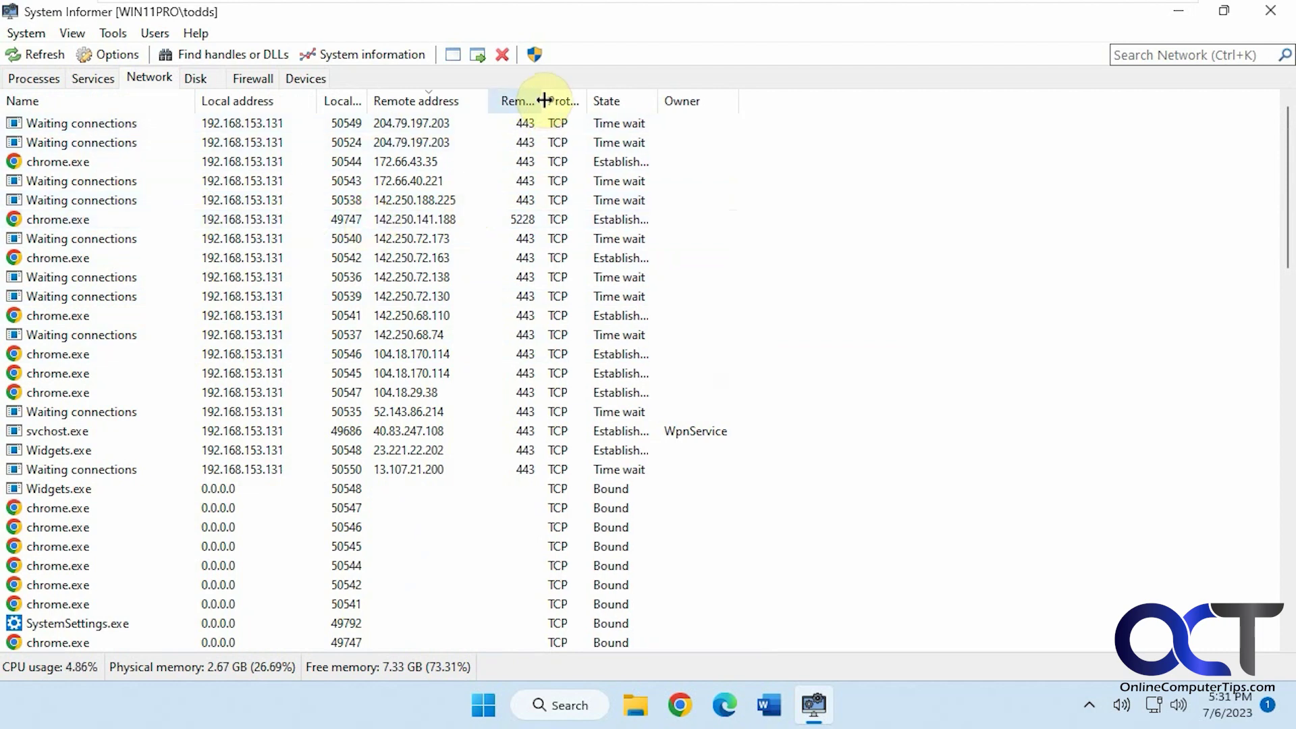
Step: Widen the Remote port column and ping chrome.exe's remote address 142.250.141.188
{"action": "left_click_drag", "start_coordinate": [539, 101], "coordinate": [589, 102]}
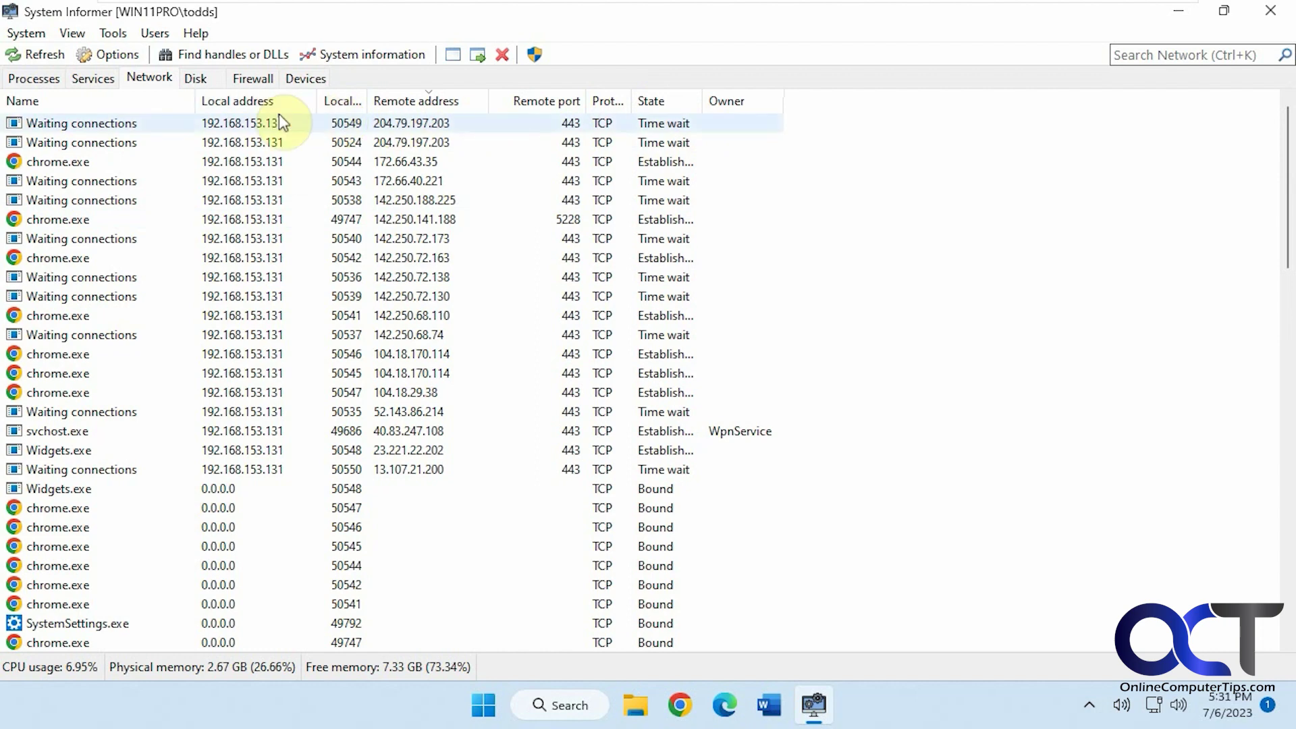
{"action": "scroll", "coordinate": [295, 268], "scroll_direction": "down", "scroll_amount": 4}
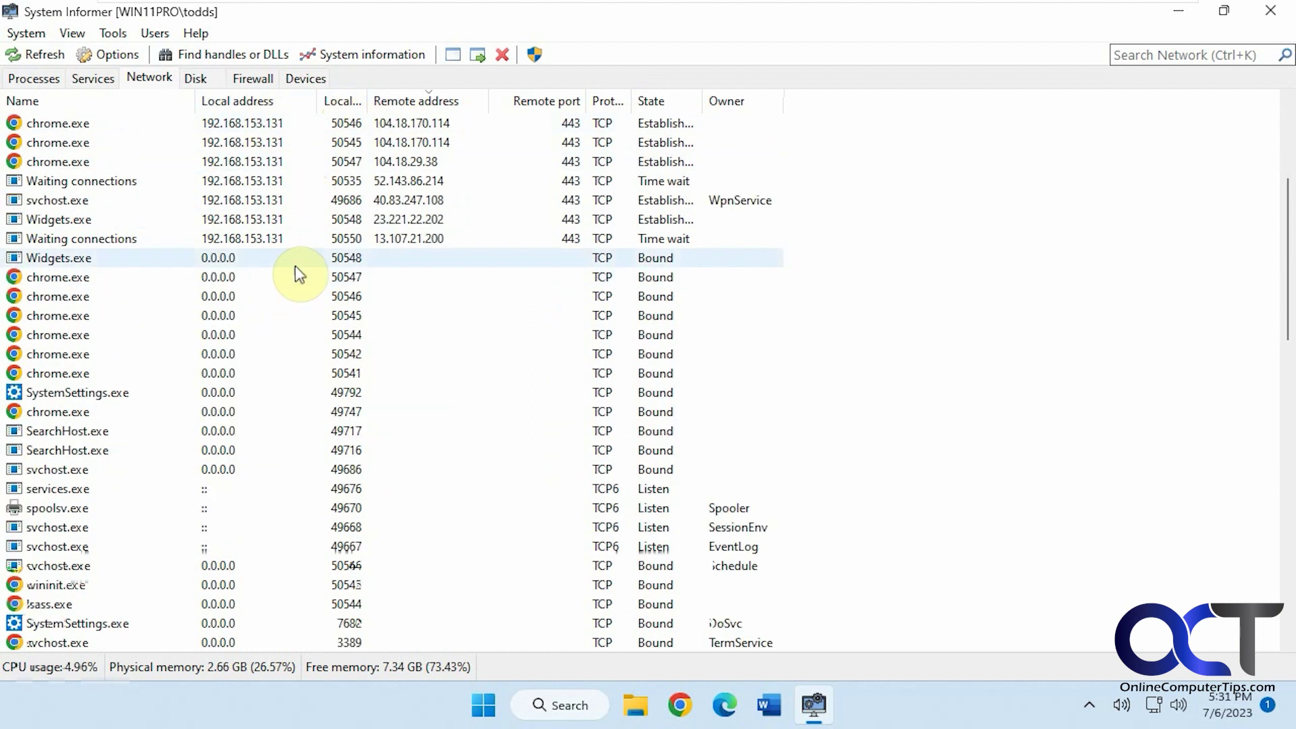
{"action": "scroll", "coordinate": [294, 266], "scroll_direction": "up", "scroll_amount": 4}
{"action": "right_click", "coordinate": [236, 222]}
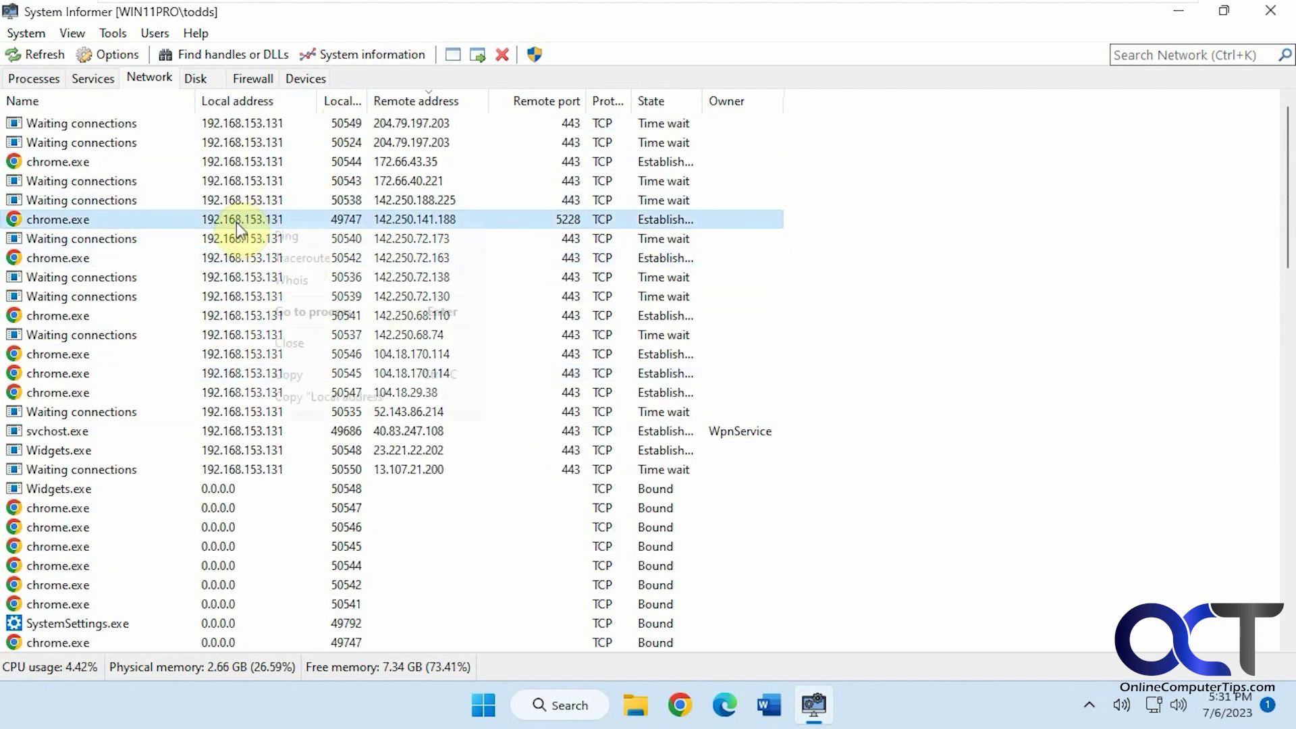
{"action": "left_click", "coordinate": [284, 236]}
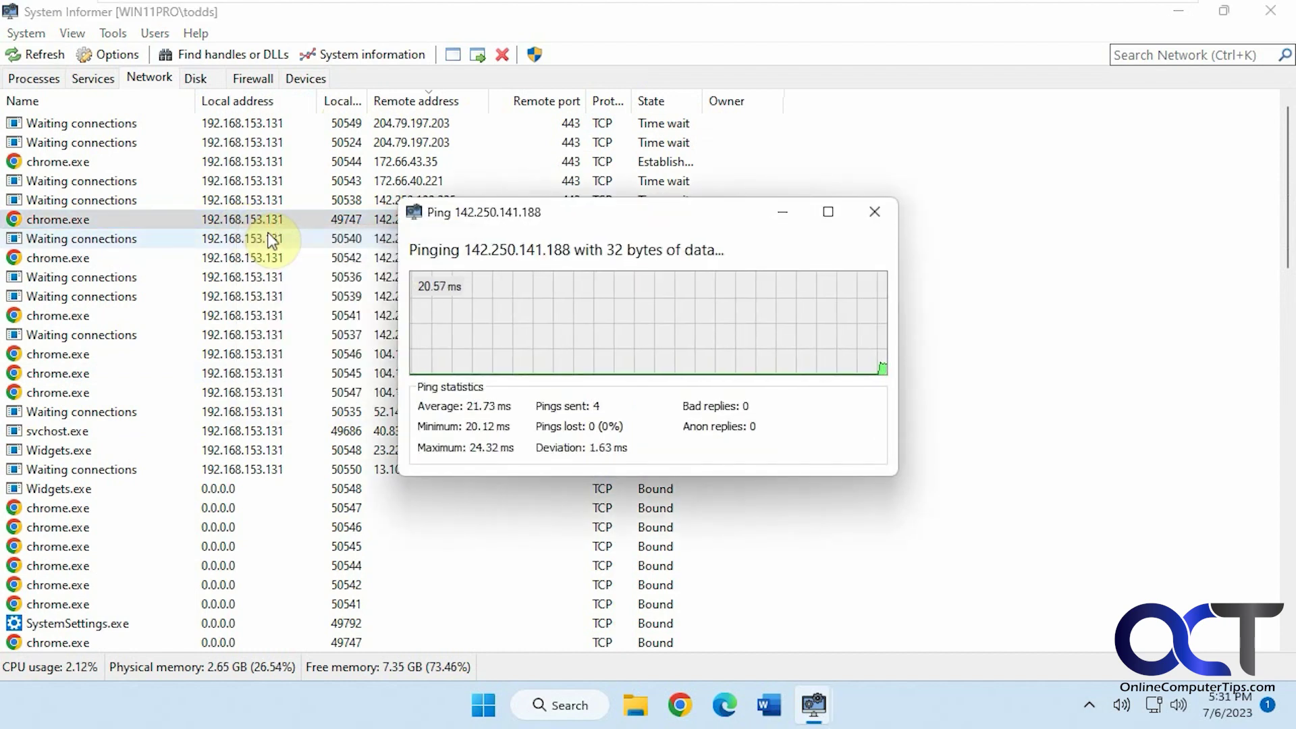
{"action": "left_click", "coordinate": [875, 212]}
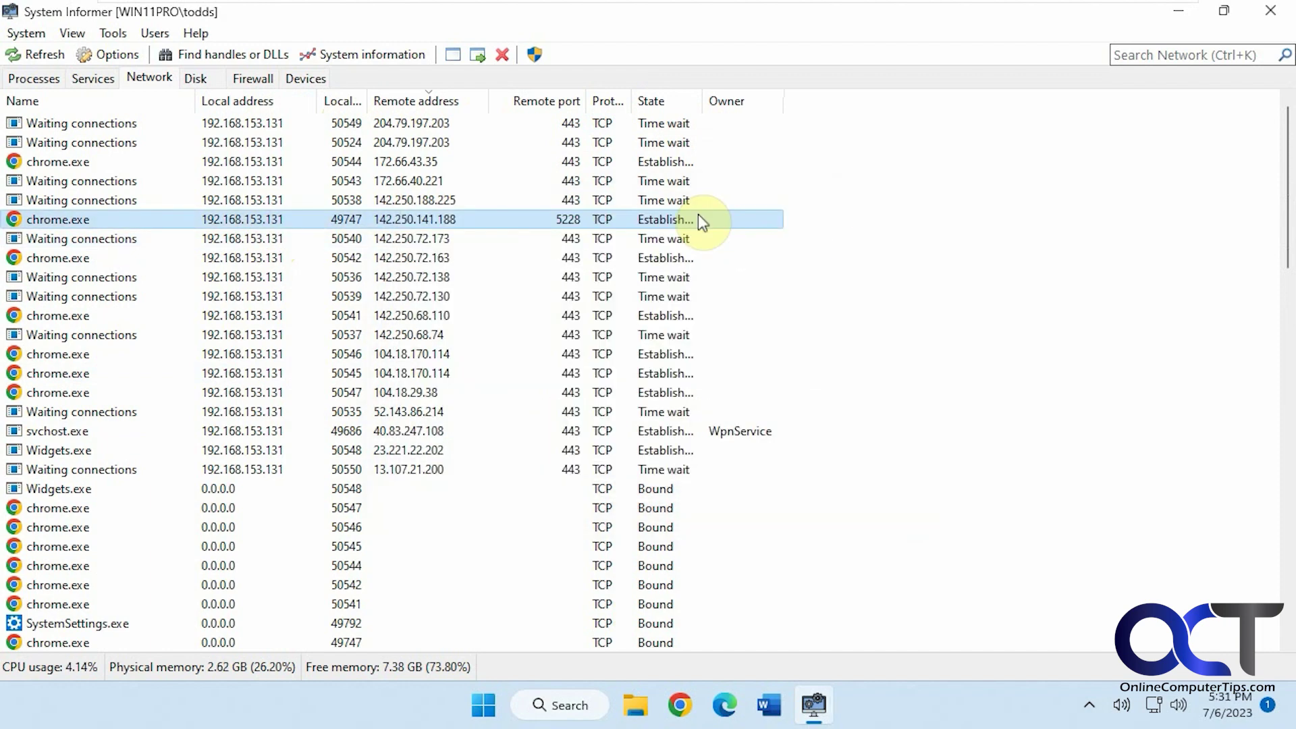
Step: Run a Whois lookup on 142.250.141.188, close it, and show the Disk view
{"action": "right_click", "coordinate": [115, 226]}
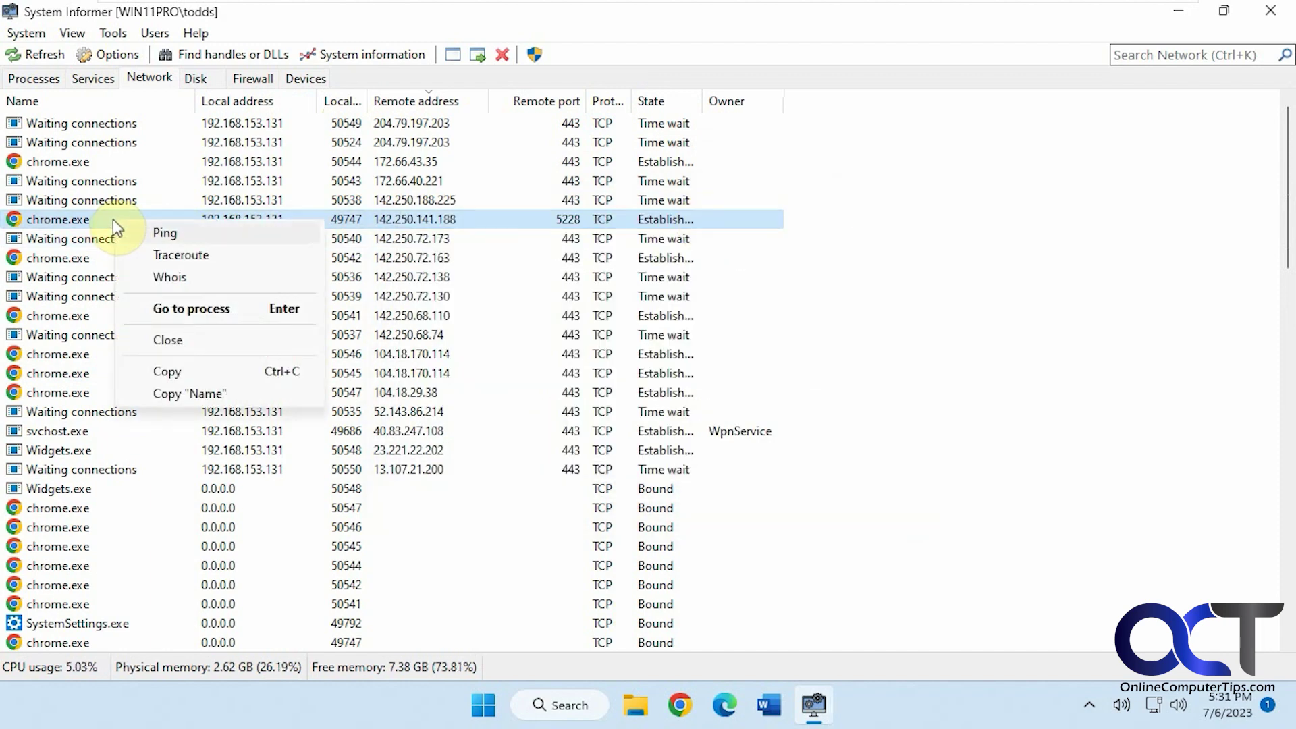
{"action": "left_click", "coordinate": [180, 279]}
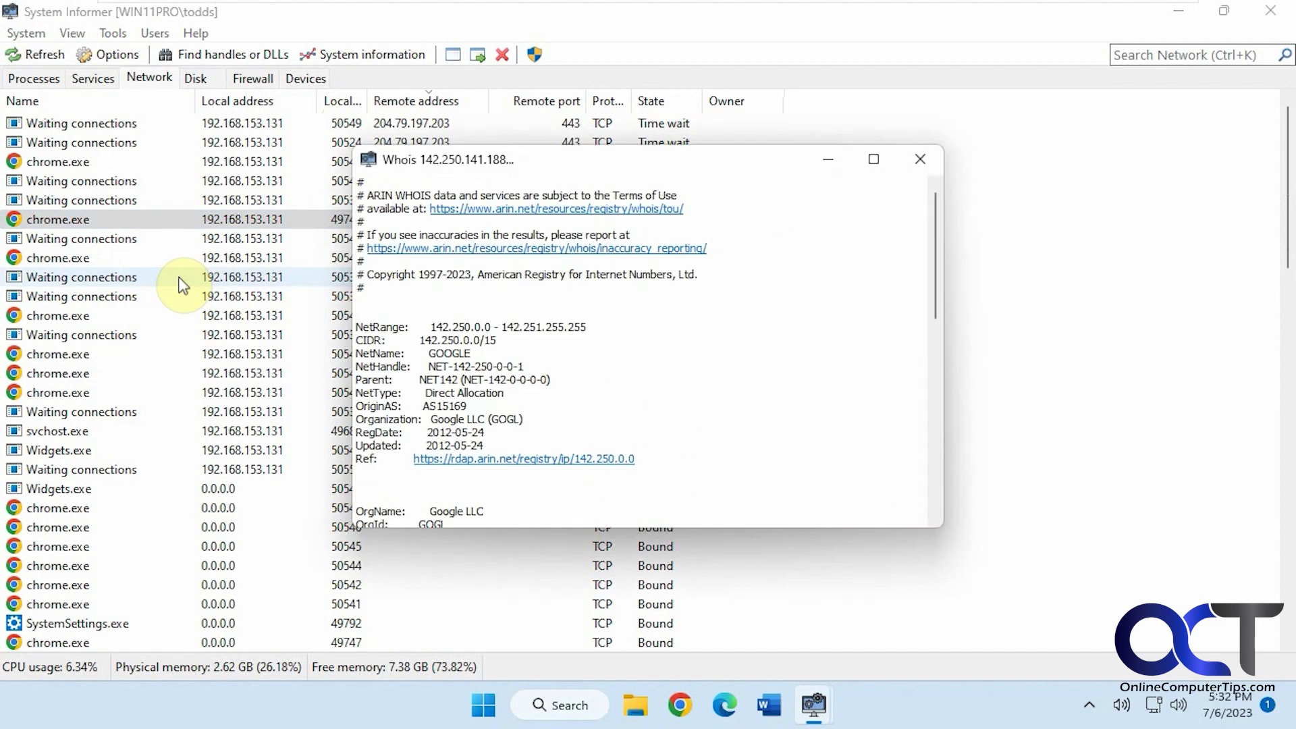
{"action": "left_click", "coordinate": [915, 162]}
{"action": "right_click", "coordinate": [219, 227]}
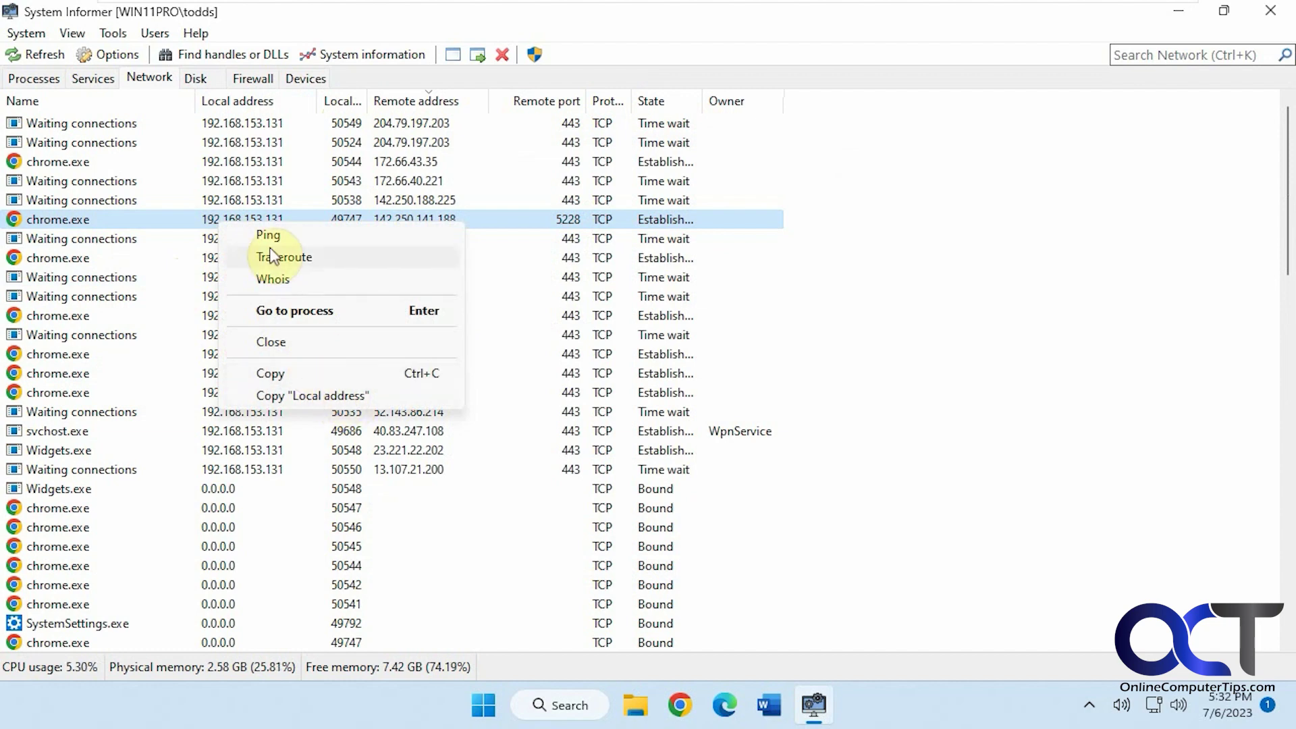
{"action": "left_click", "coordinate": [208, 78]}
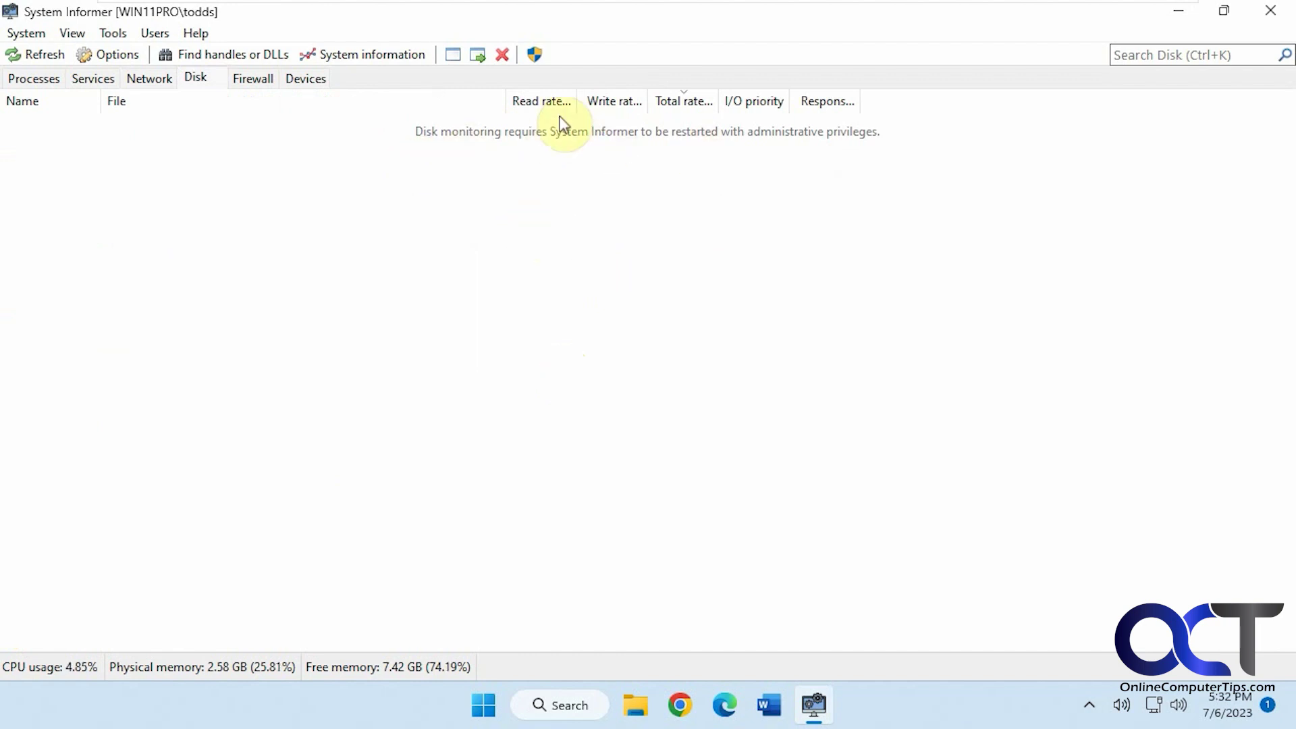
Step: Relaunch System Informer as administrator and show the Disk view's live file activity
{"action": "left_click", "coordinate": [1270, 11]}
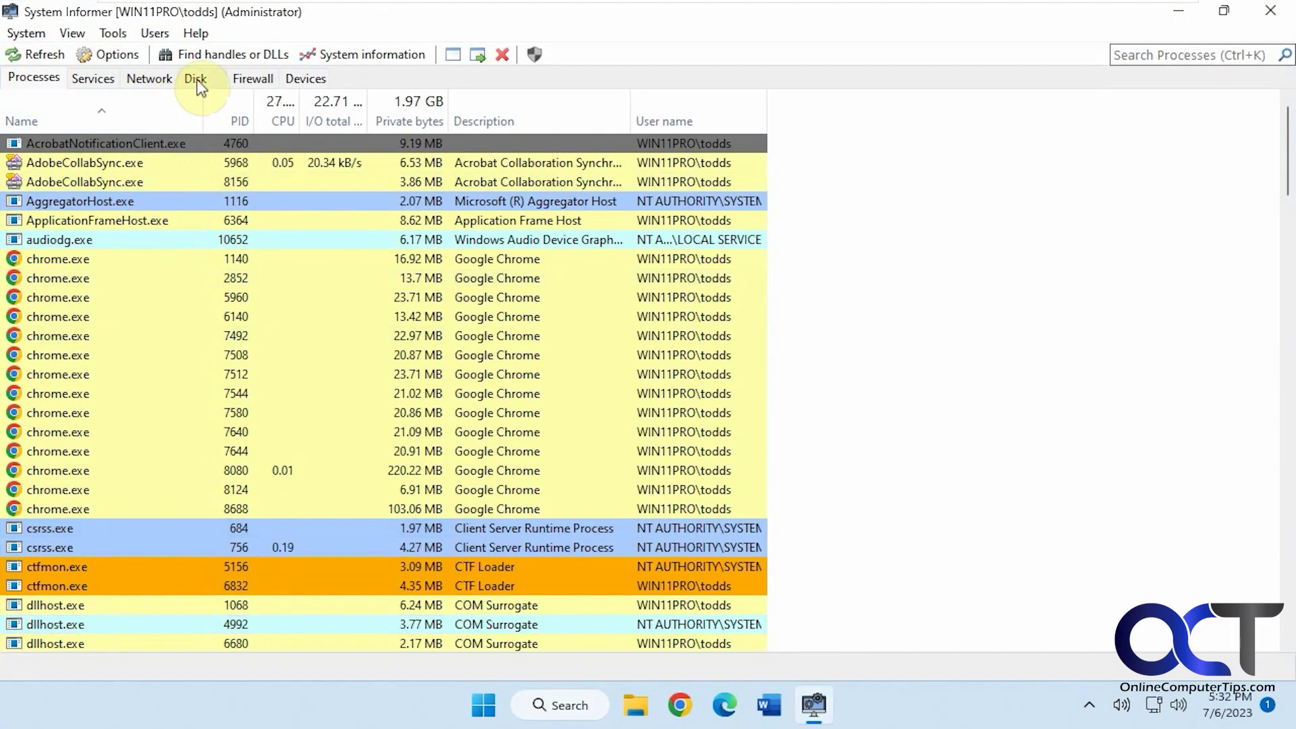
{"action": "left_click", "coordinate": [198, 79]}
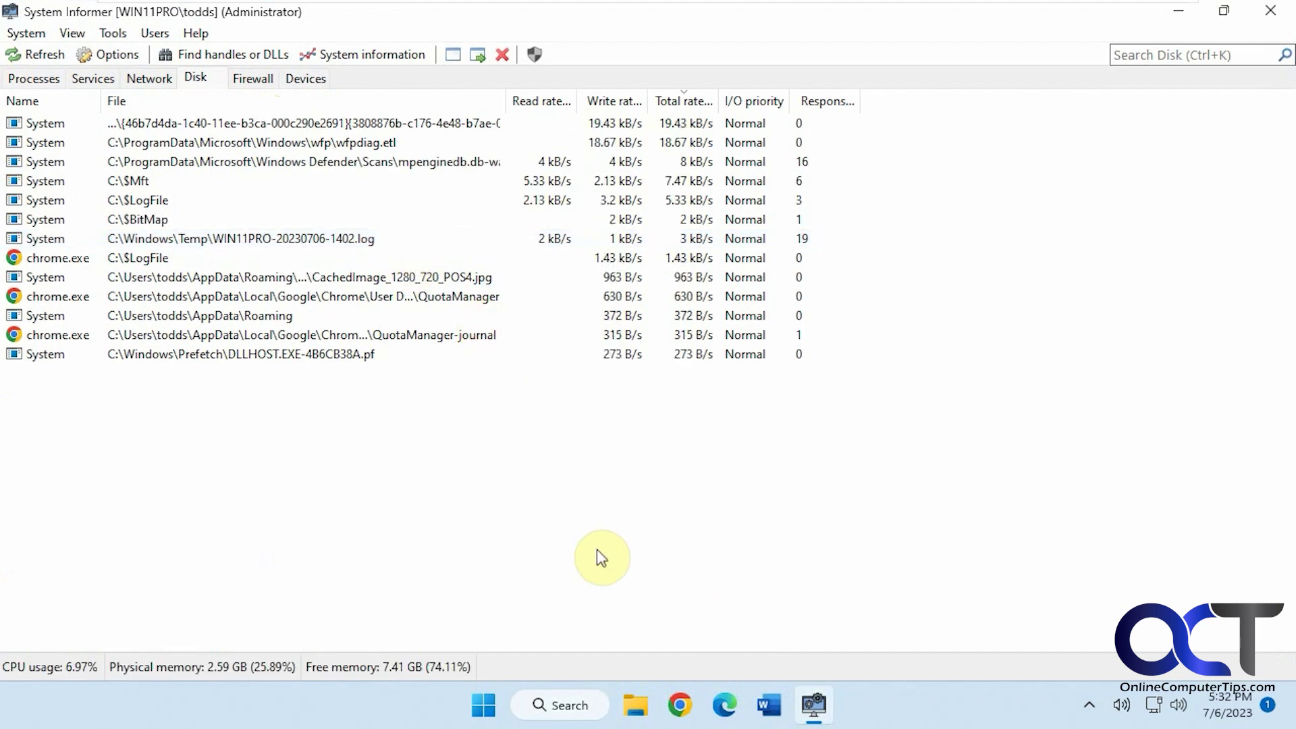
Step: Launch Edge to generate disk activity, inspect a Disk row's menu, then show the Firewall view
{"action": "left_click", "coordinate": [726, 704]}
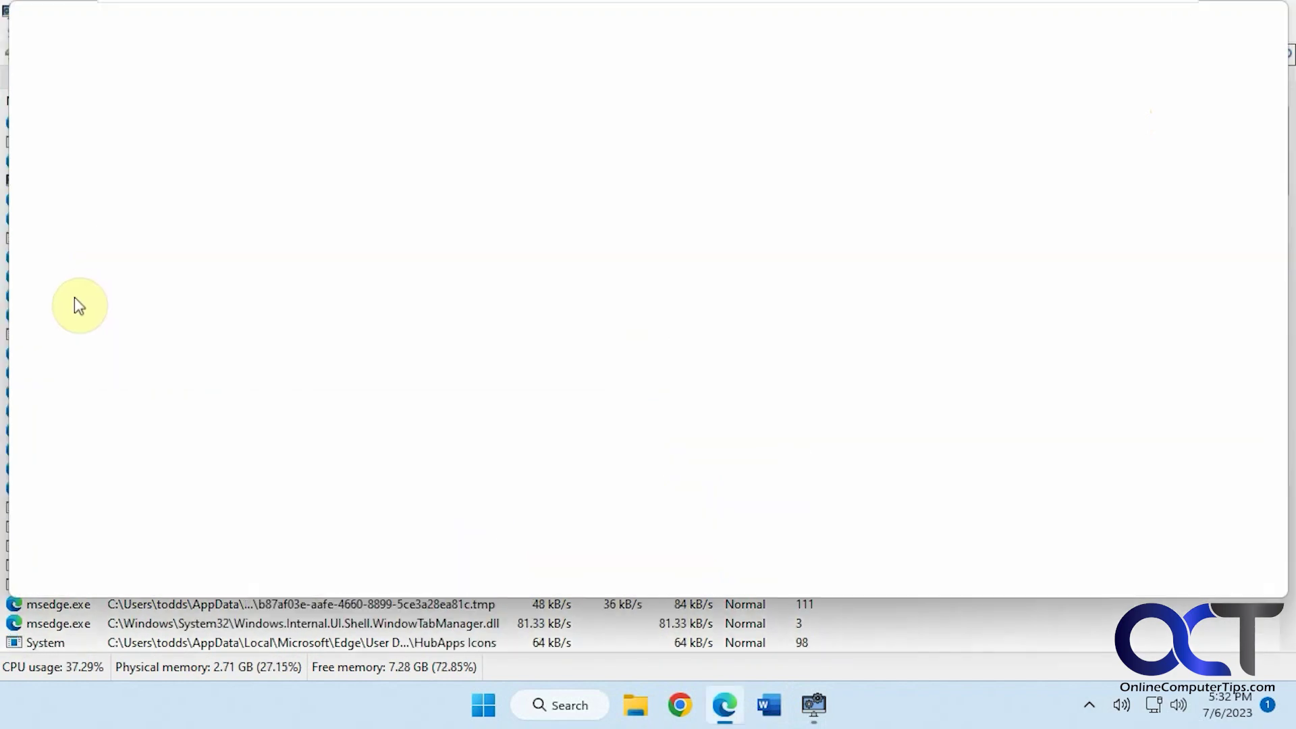
{"action": "left_click", "coordinate": [1205, 14]}
{"action": "left_click", "coordinate": [1176, 30]}
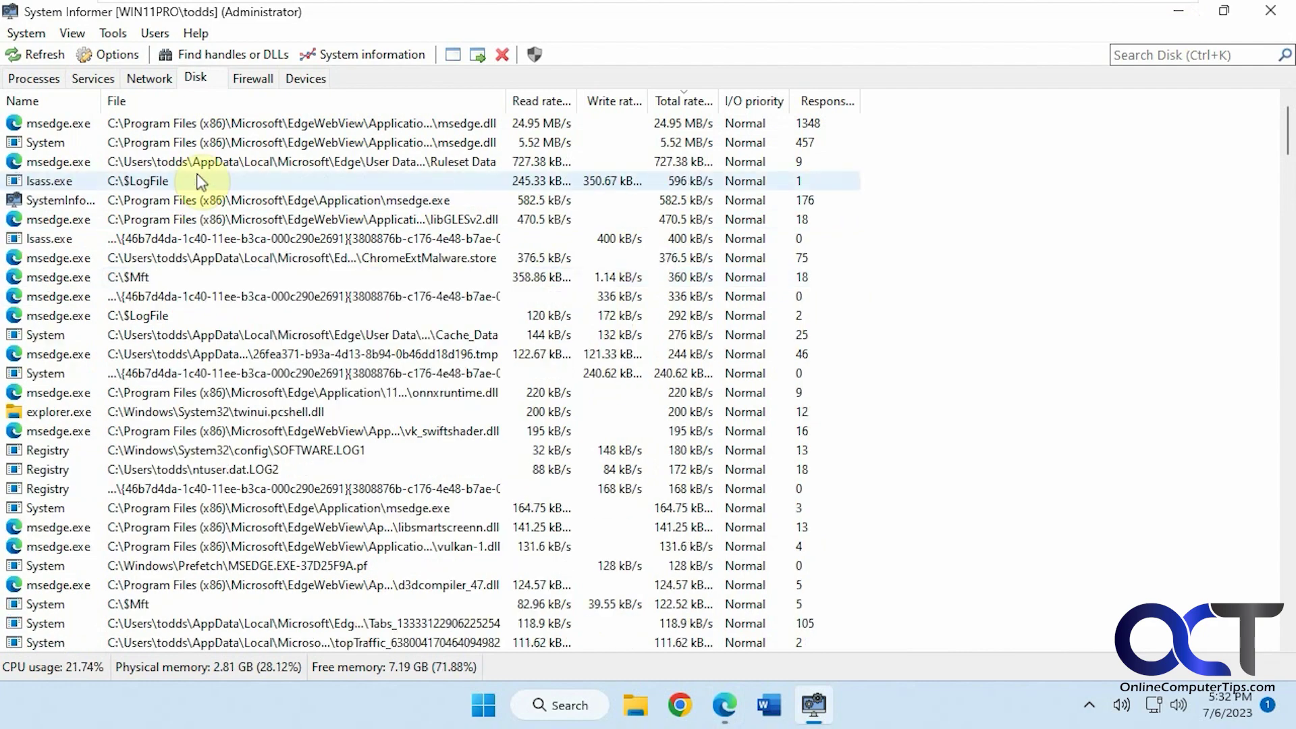
{"action": "right_click", "coordinate": [223, 243]}
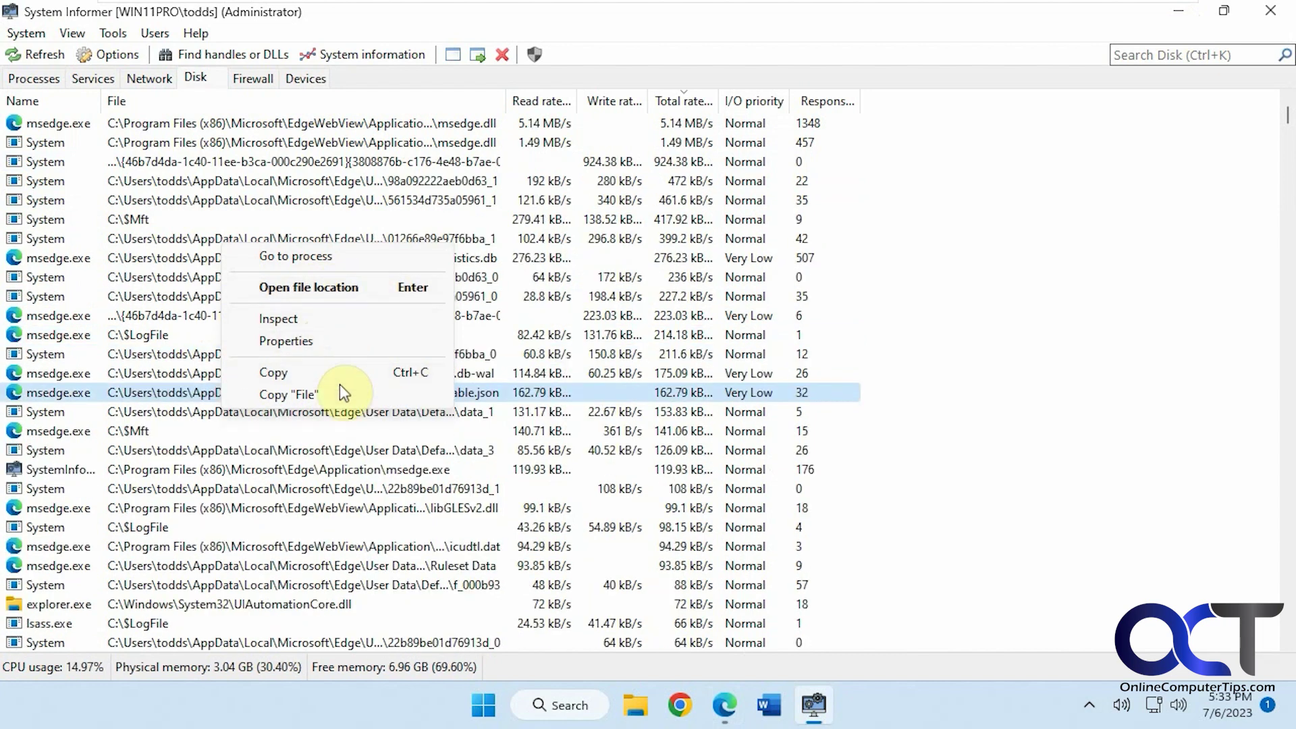
{"action": "left_click", "coordinate": [254, 78]}
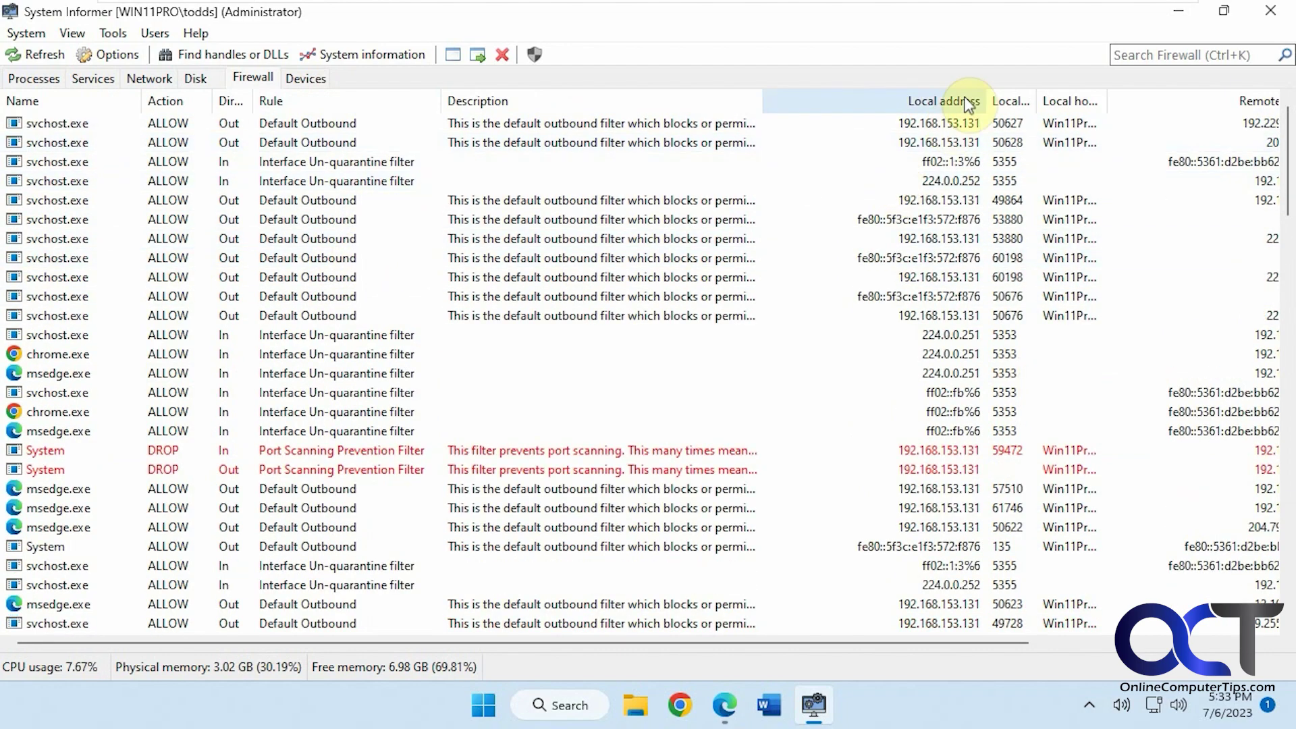
Step: Widen the firewall Local port column, scroll right, inspect chrome.exe's menu, then show Devices
{"action": "left_click_drag", "start_coordinate": [1038, 100], "coordinate": [1199, 98]}
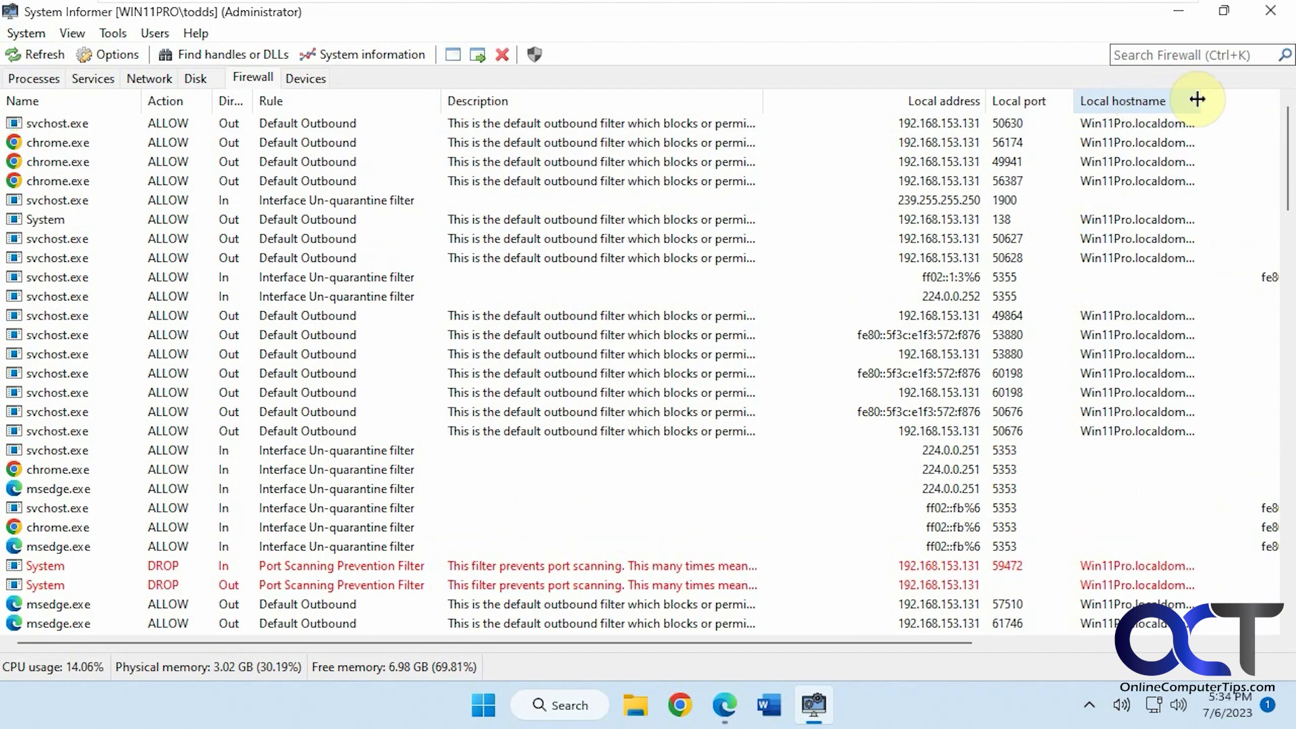
{"action": "left_click_drag", "start_coordinate": [960, 648], "coordinate": [790, 652]}
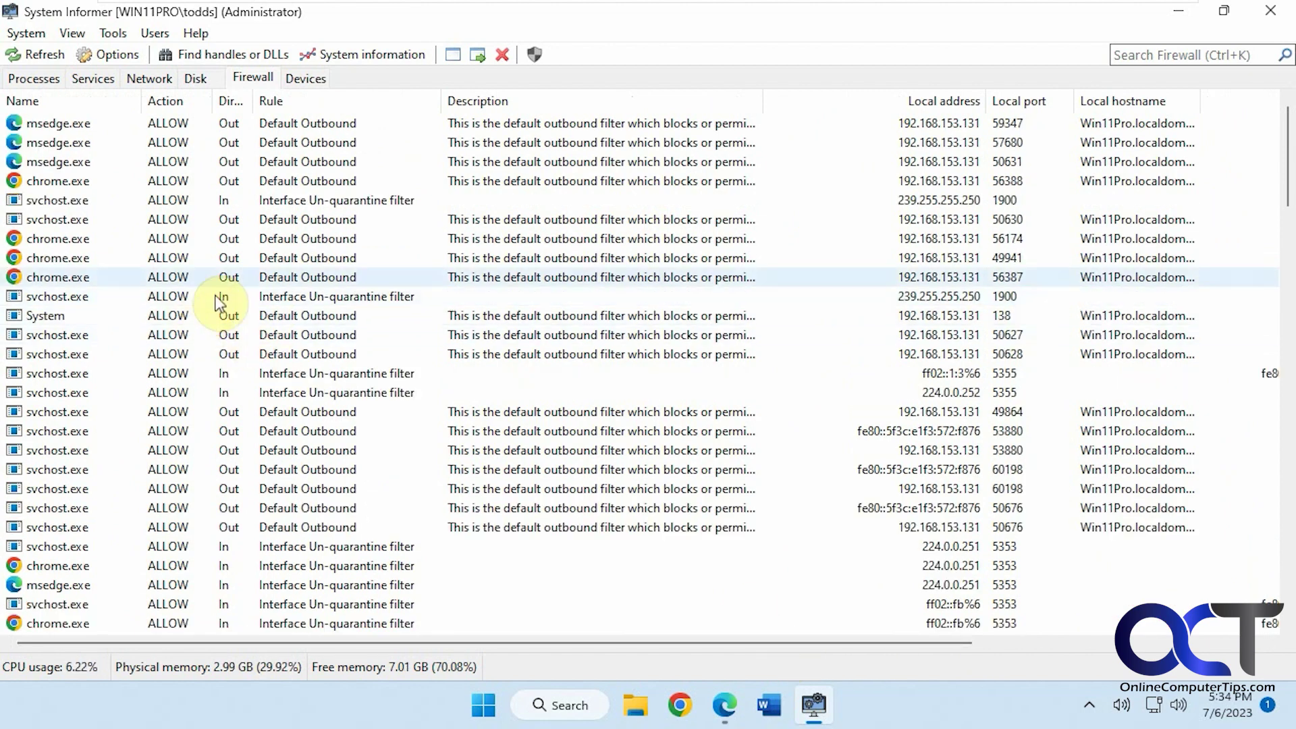
{"action": "right_click", "coordinate": [227, 277]}
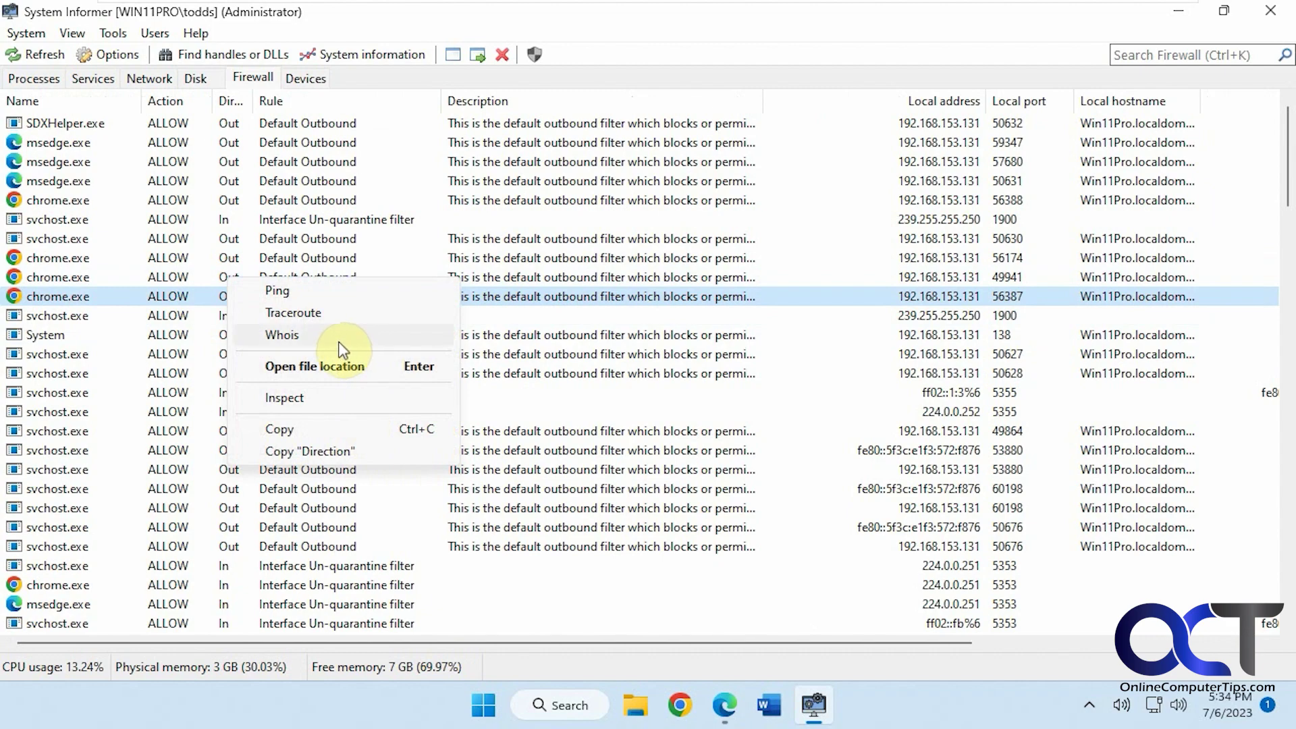
{"action": "left_click", "coordinate": [307, 76]}
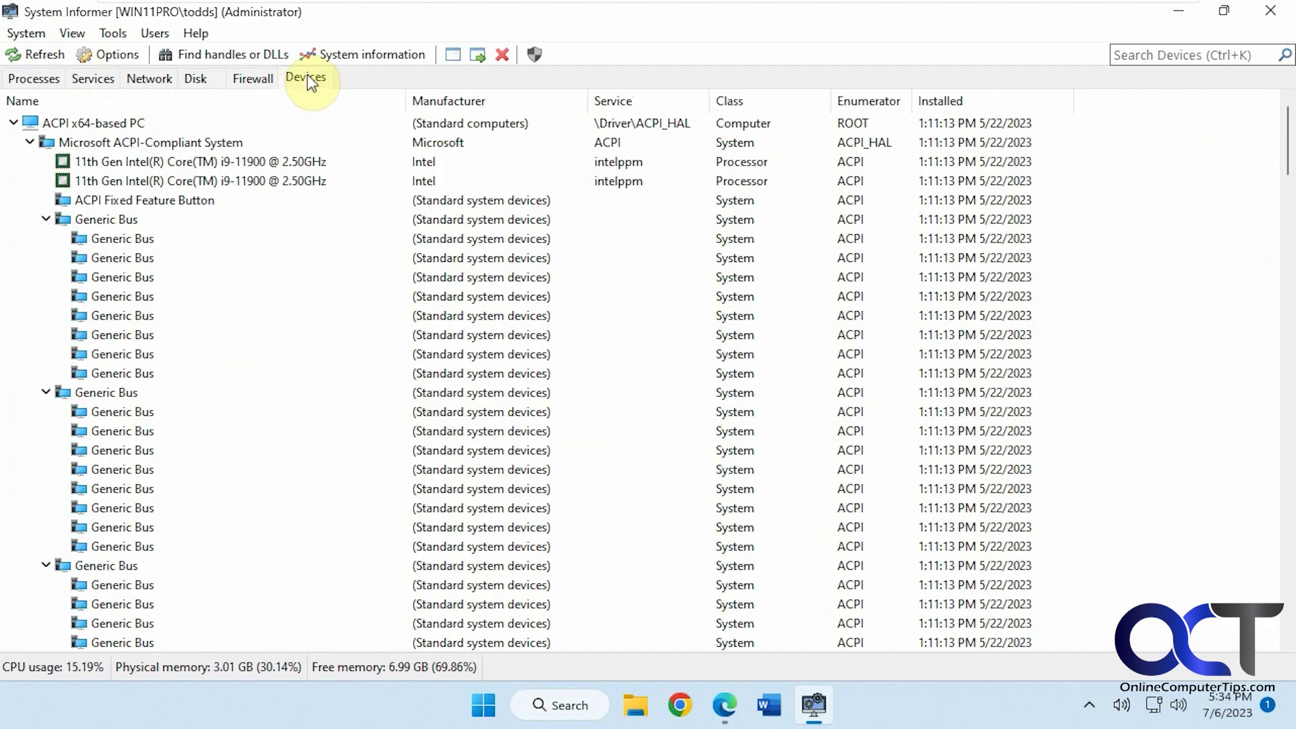
{"action": "left_click", "coordinate": [46, 220]}
{"action": "left_click", "coordinate": [47, 239]}
{"action": "left_click", "coordinate": [46, 258]}
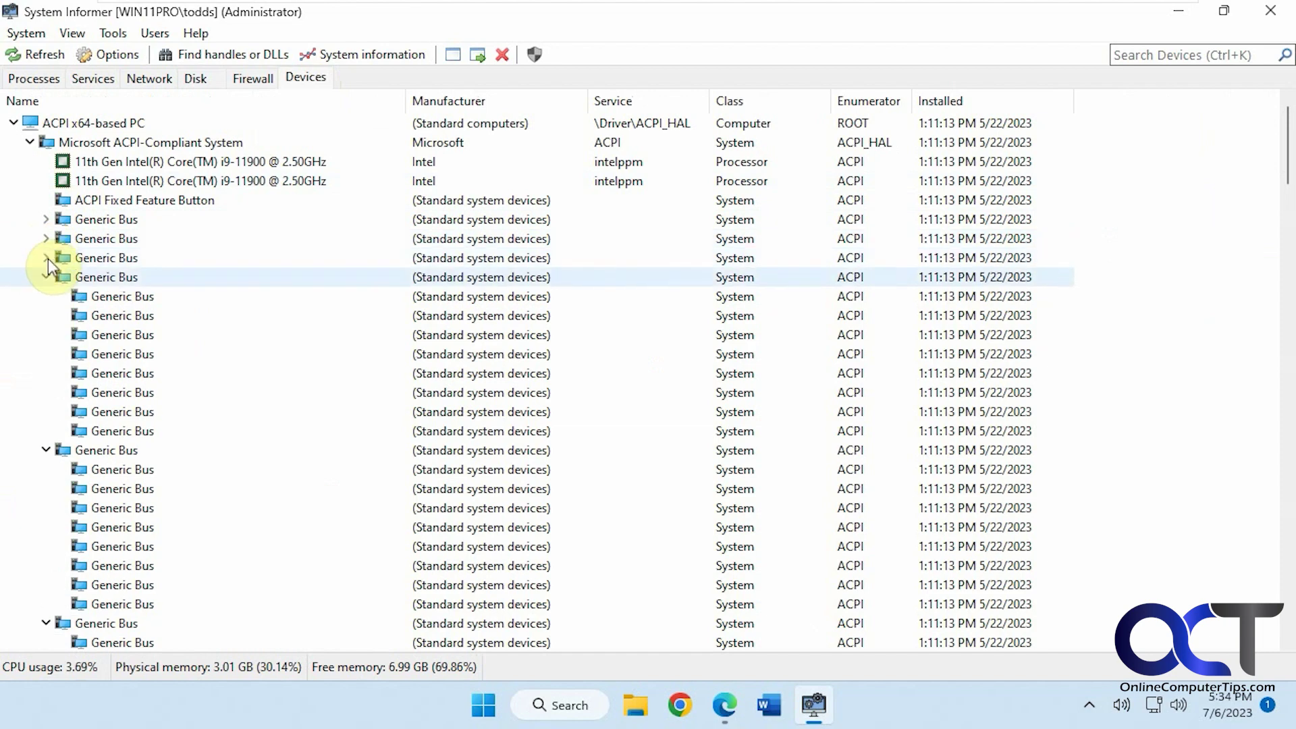
{"action": "left_click", "coordinate": [46, 276]}
{"action": "left_click", "coordinate": [46, 316]}
{"action": "left_click", "coordinate": [47, 335]}
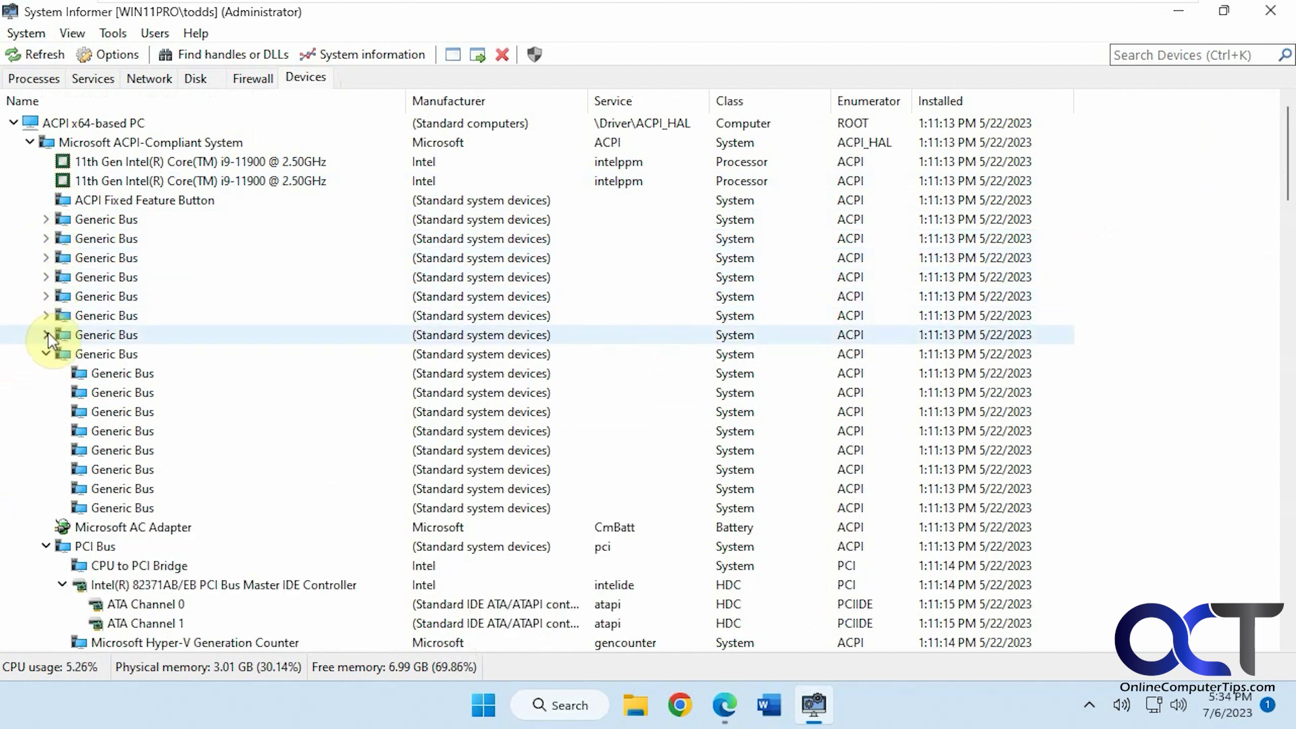
{"action": "left_click", "coordinate": [47, 354]}
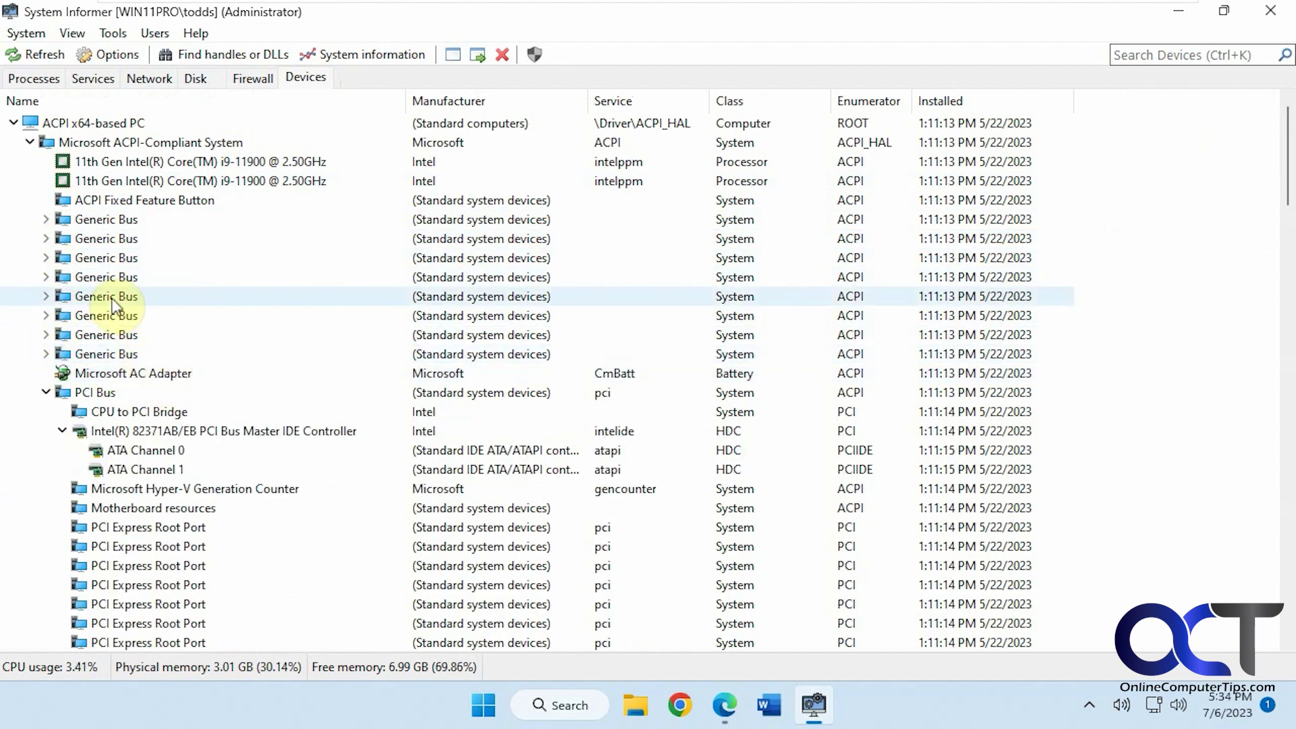
{"action": "right_click", "coordinate": [155, 181]}
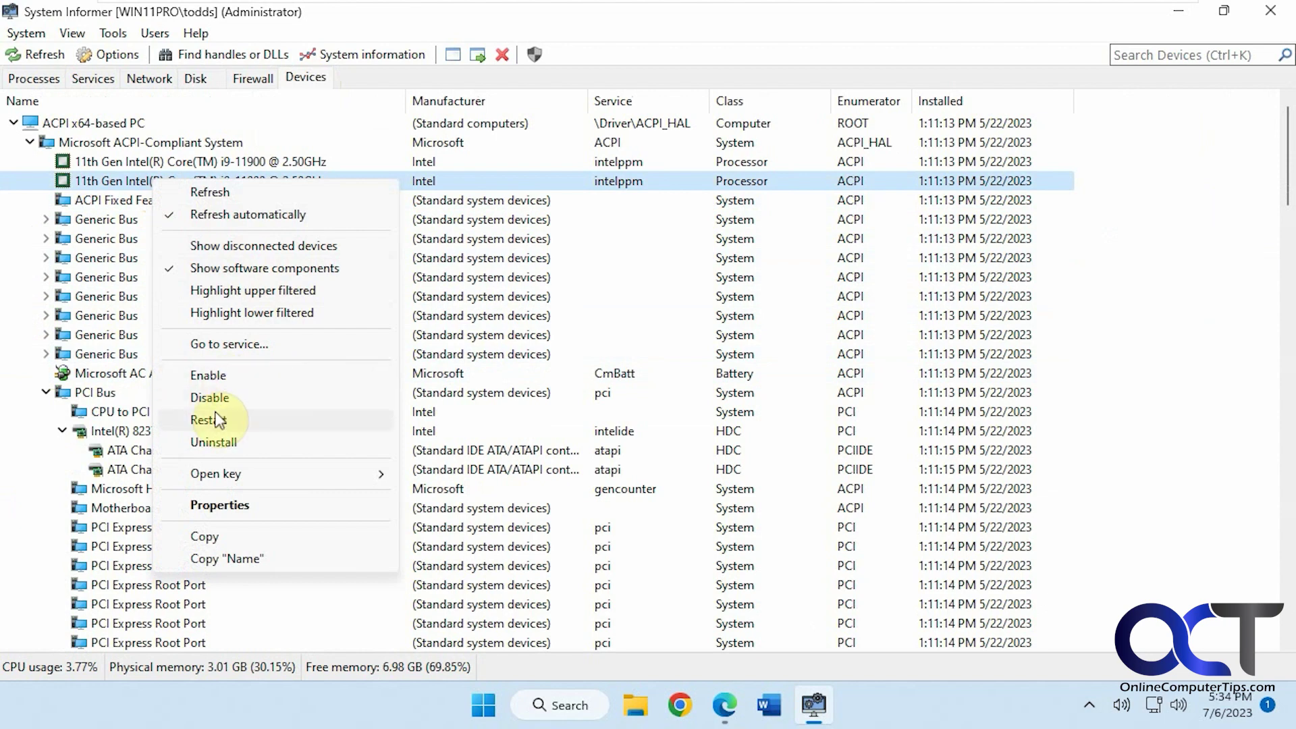
{"action": "mouse_move", "coordinate": [274, 474]}
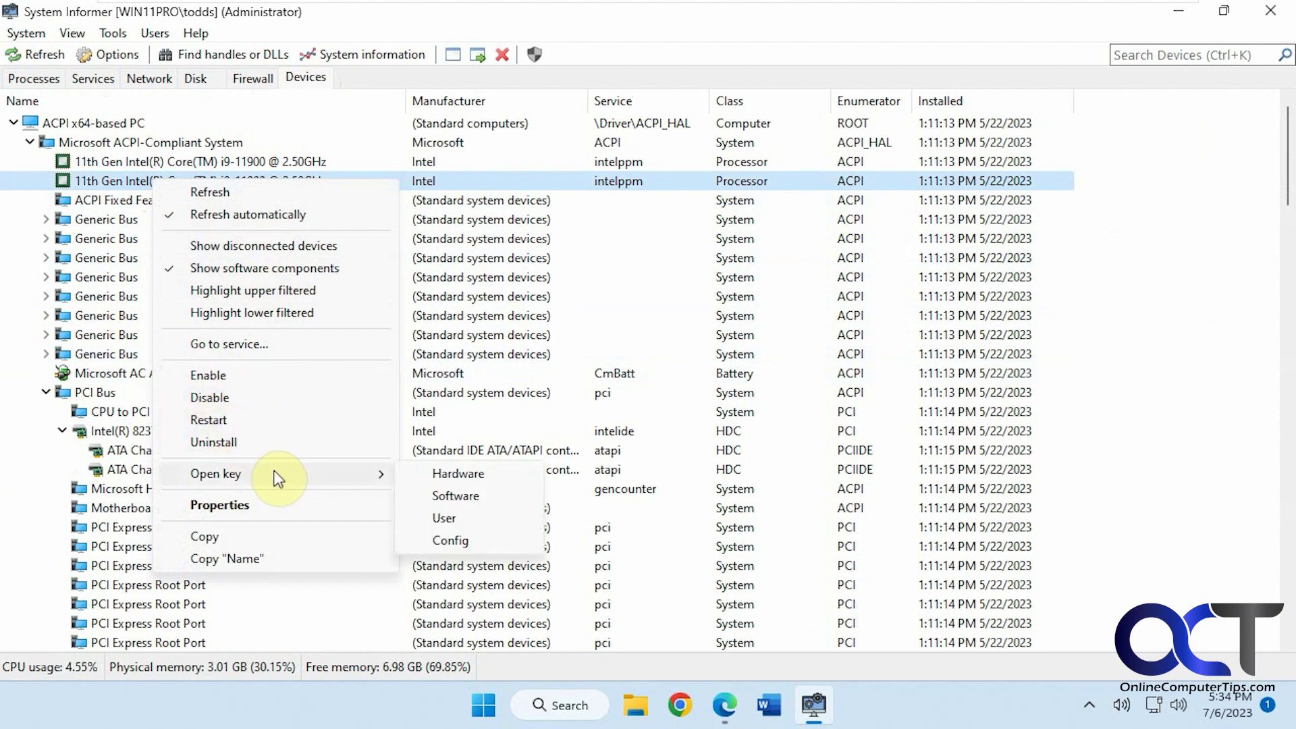
{"action": "left_click", "coordinate": [448, 471]}
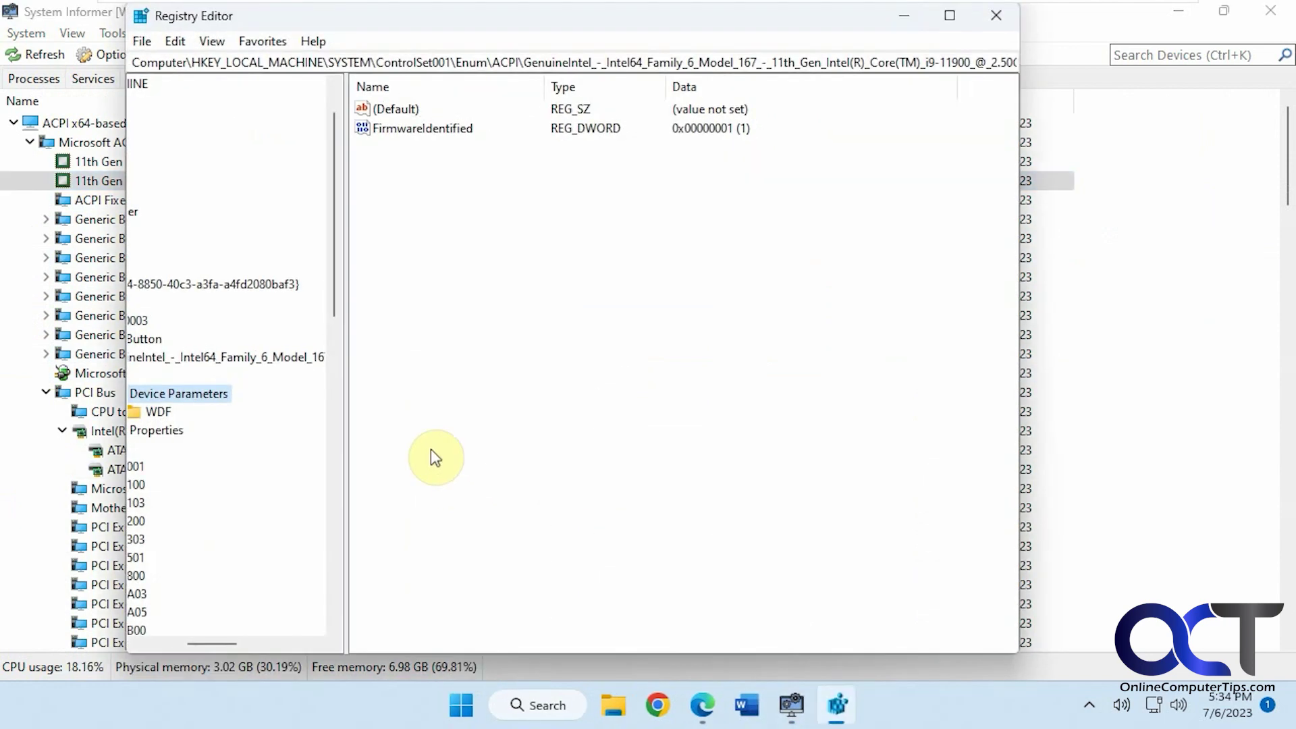
{"action": "left_click", "coordinate": [999, 16]}
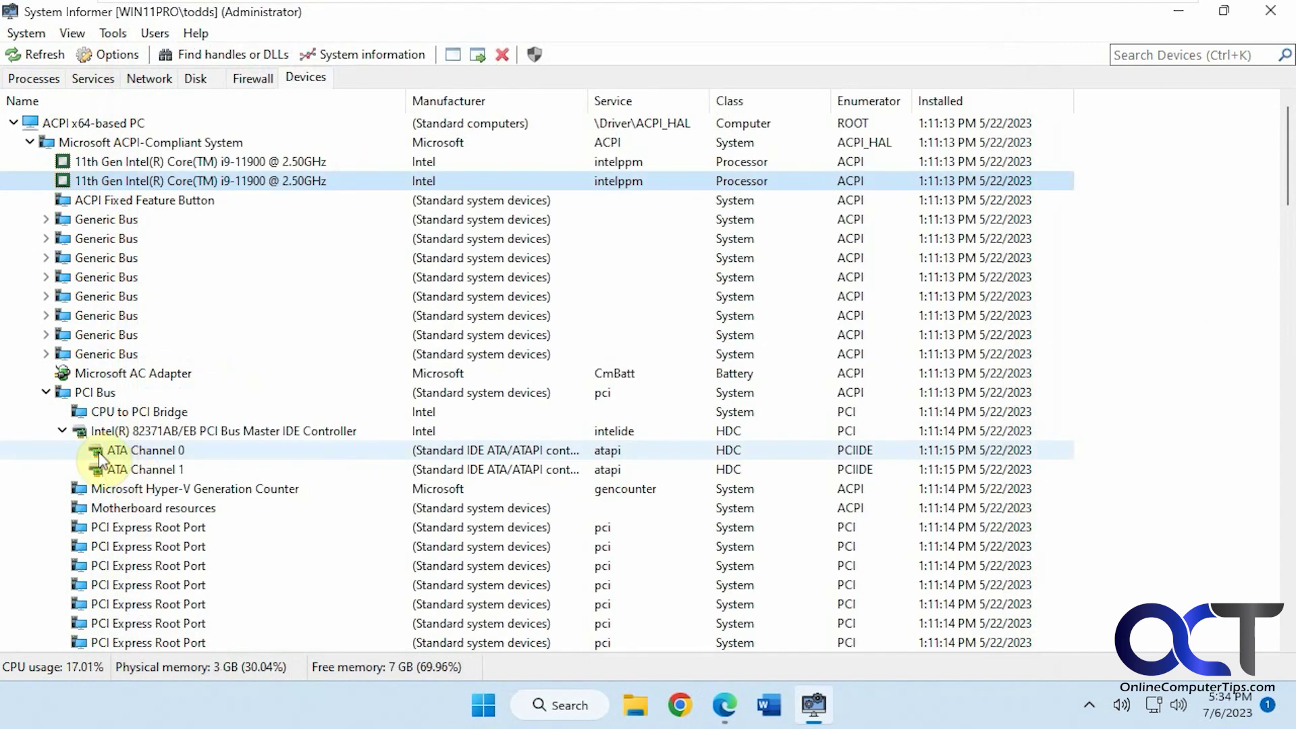
{"action": "right_click", "coordinate": [160, 431]}
{"action": "left_click", "coordinate": [215, 363]}
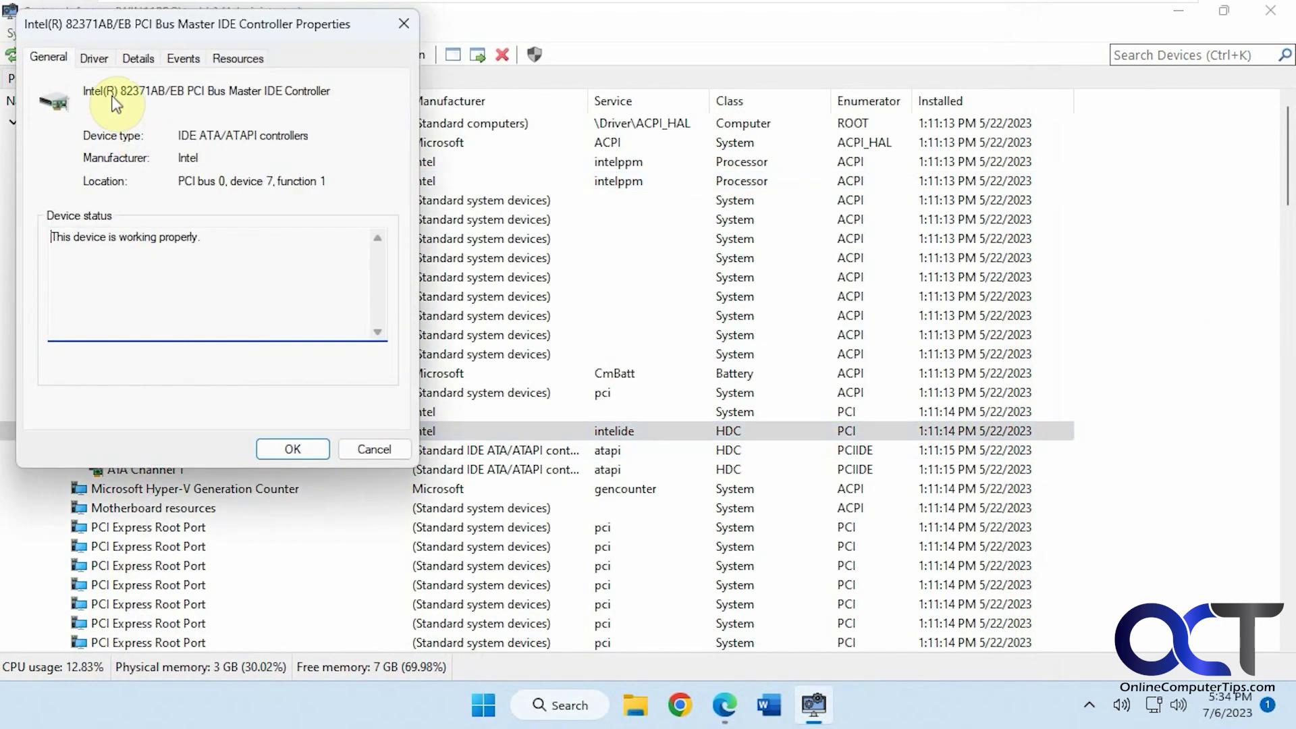
{"action": "left_click", "coordinate": [138, 58]}
{"action": "left_click", "coordinate": [183, 58]}
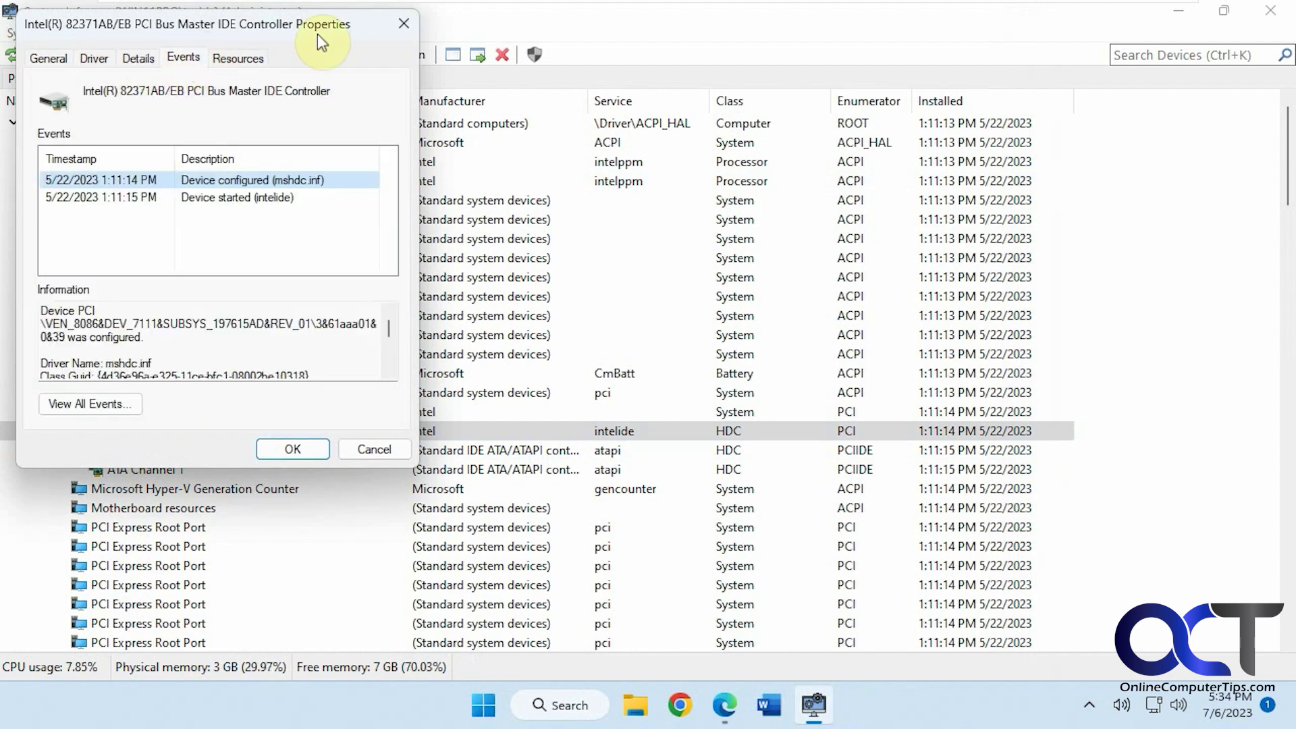
{"action": "left_click", "coordinate": [404, 24]}
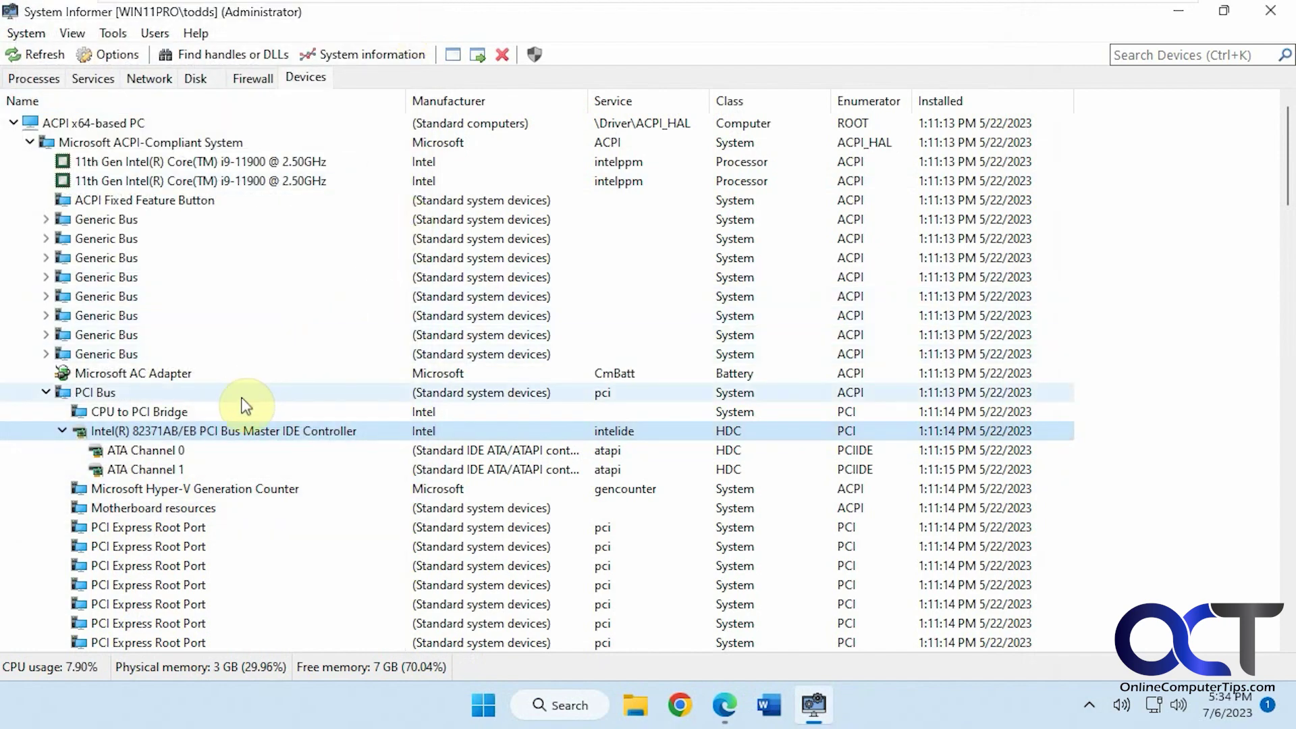
{"action": "scroll", "coordinate": [244, 403], "scroll_direction": "down", "scroll_amount": 5}
{"action": "scroll", "coordinate": [244, 403], "scroll_direction": "up", "scroll_amount": 5}
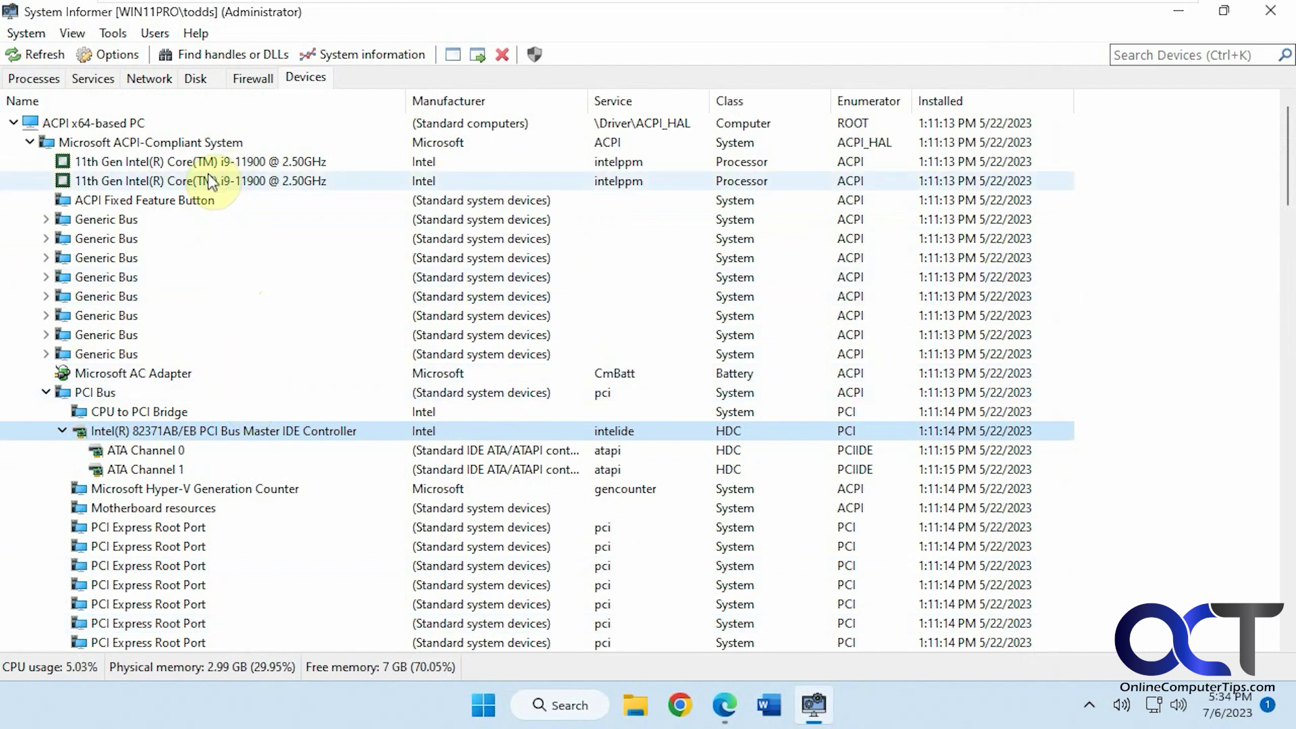
{"action": "left_click", "coordinate": [363, 56]}
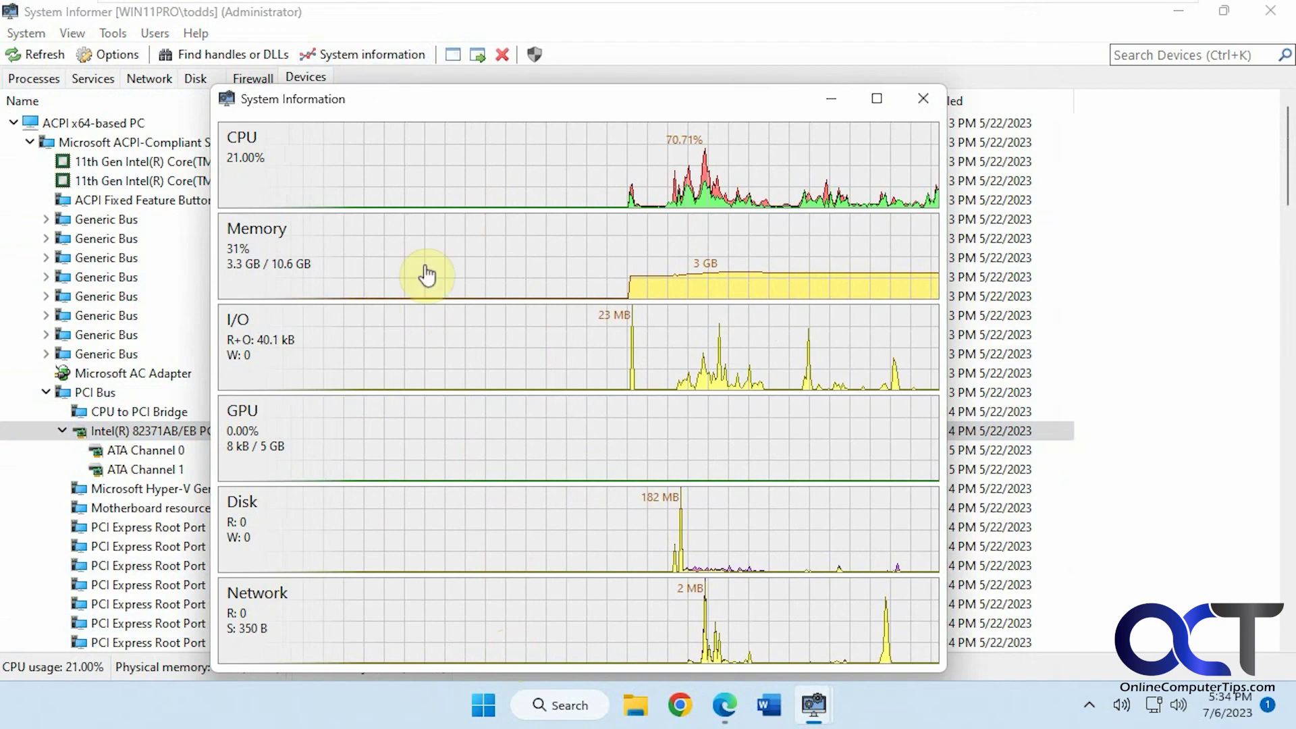
{"action": "left_click_drag", "start_coordinate": [453, 115], "coordinate": [557, 112]}
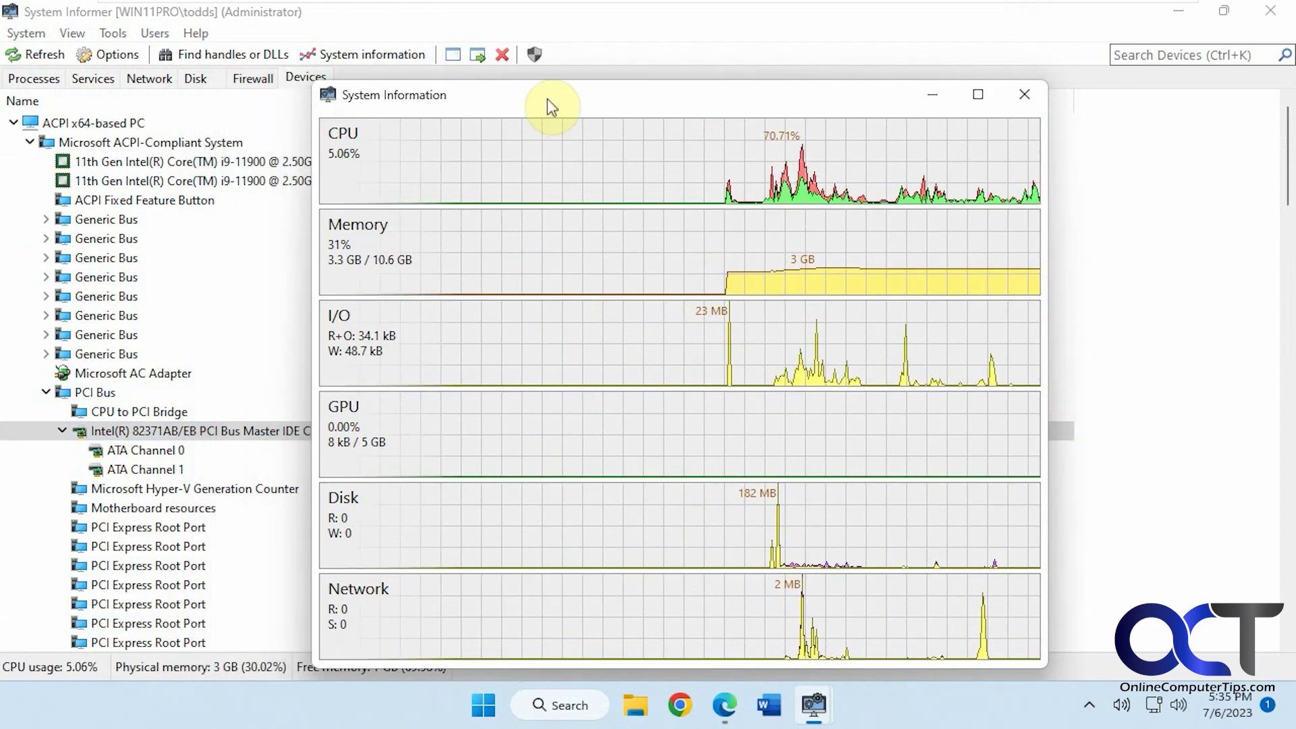
{"action": "left_click", "coordinate": [1022, 100]}
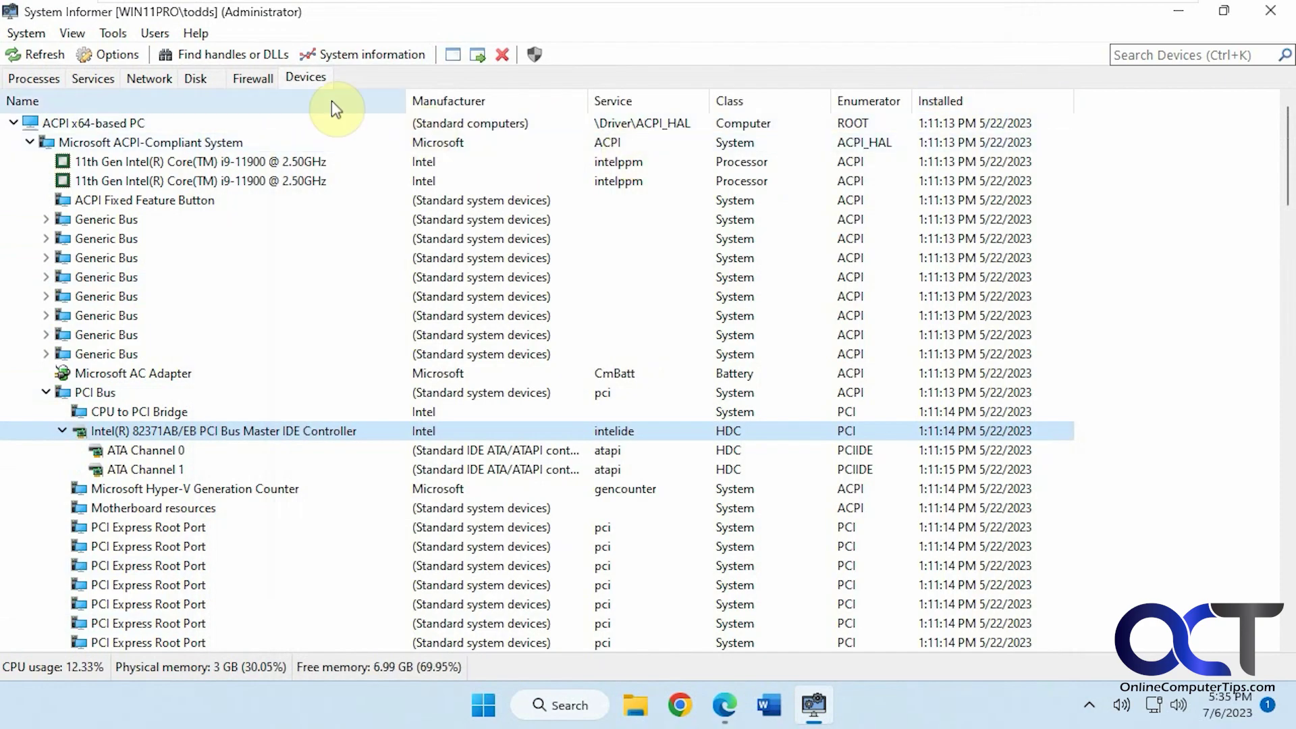
{"action": "left_click", "coordinate": [257, 58]}
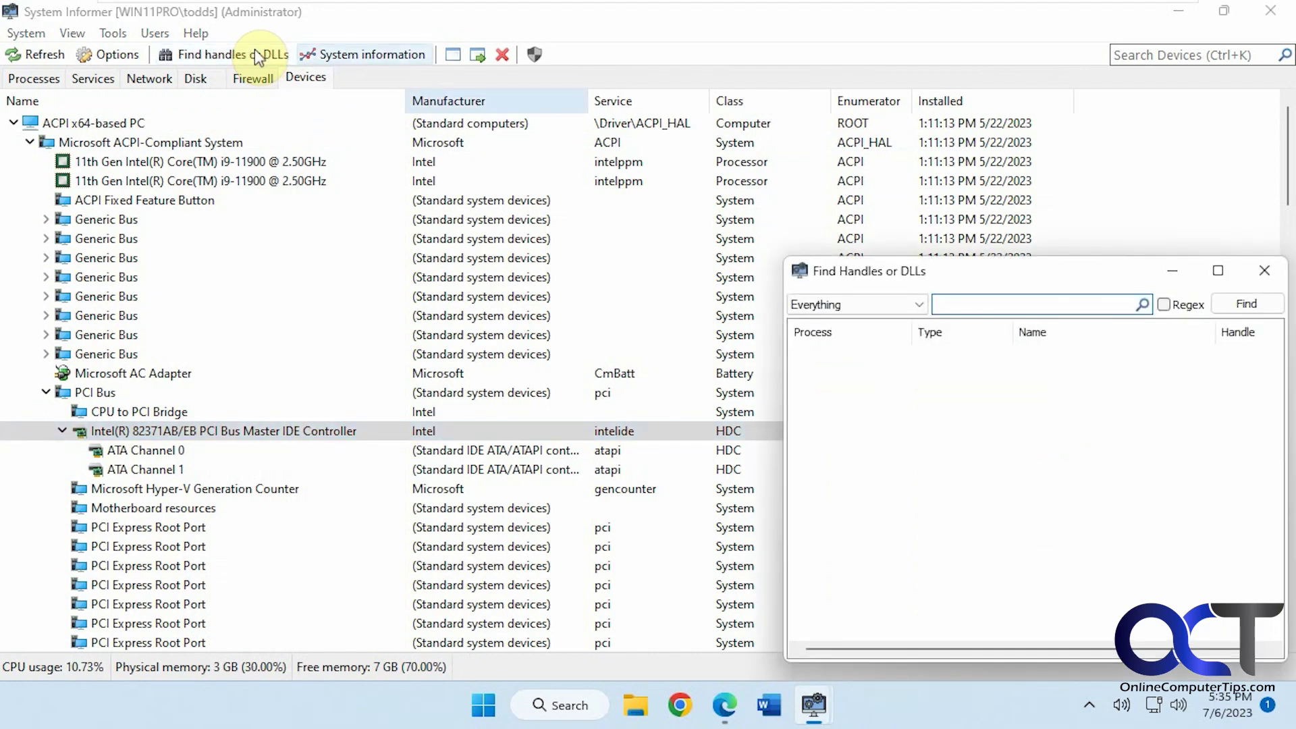
Step: Search handles and DLLs for 'adobe' (60 results), close the results, and open Options
{"action": "left_click_drag", "start_coordinate": [1037, 279], "coordinate": [666, 203]}
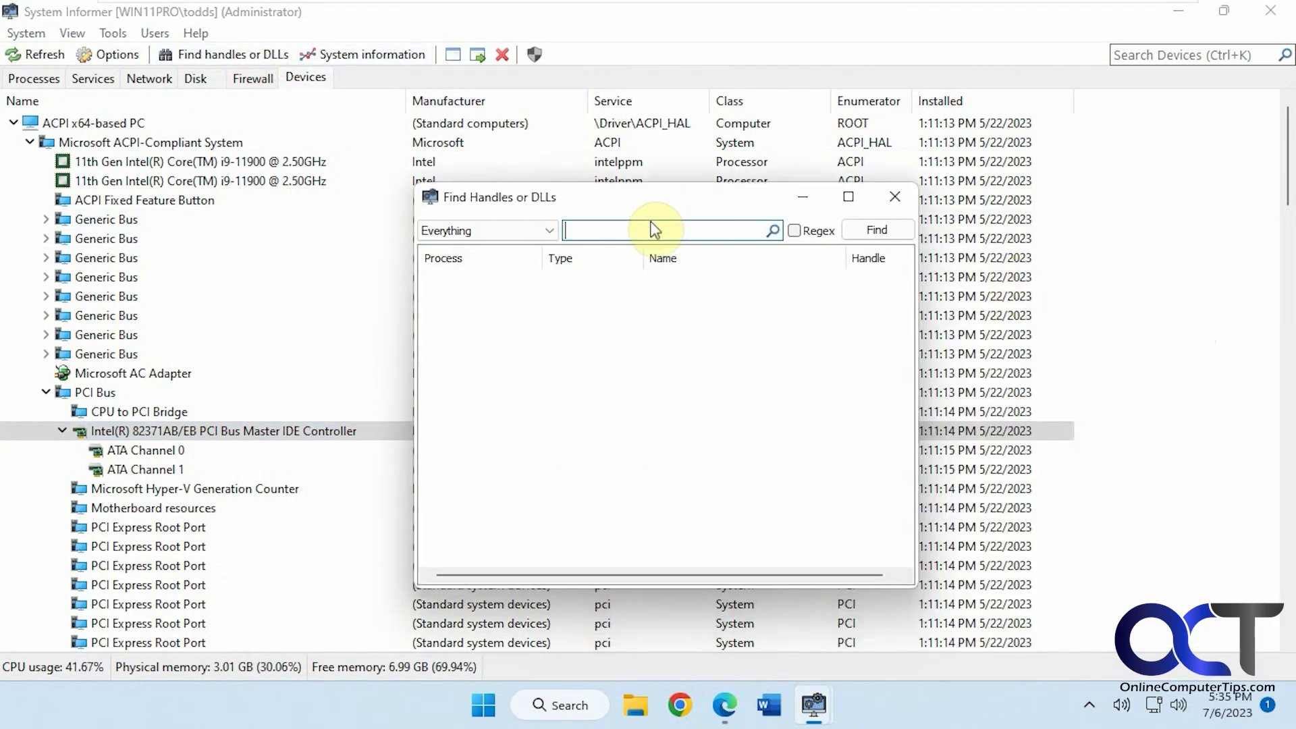
{"action": "type", "text": "adobe"}
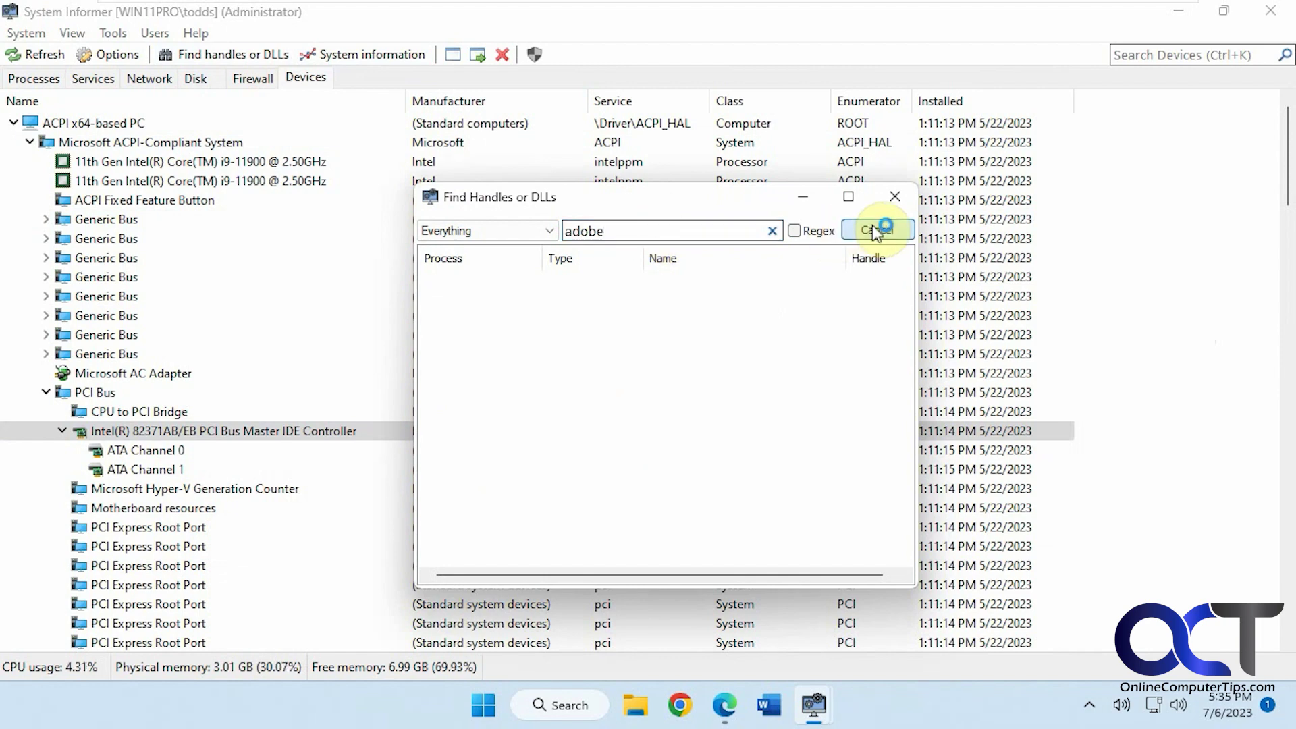
{"action": "left_click", "coordinate": [875, 230]}
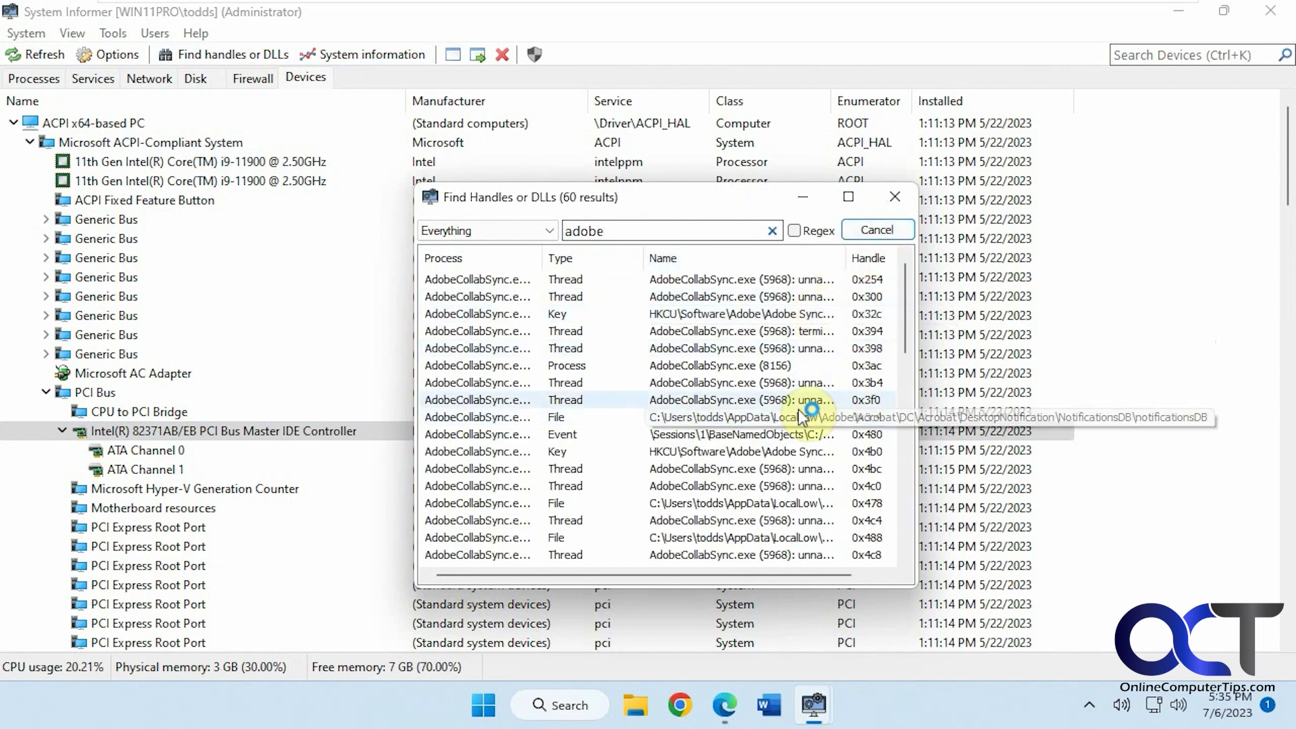
{"action": "left_click_drag", "start_coordinate": [919, 341], "coordinate": [1111, 347]}
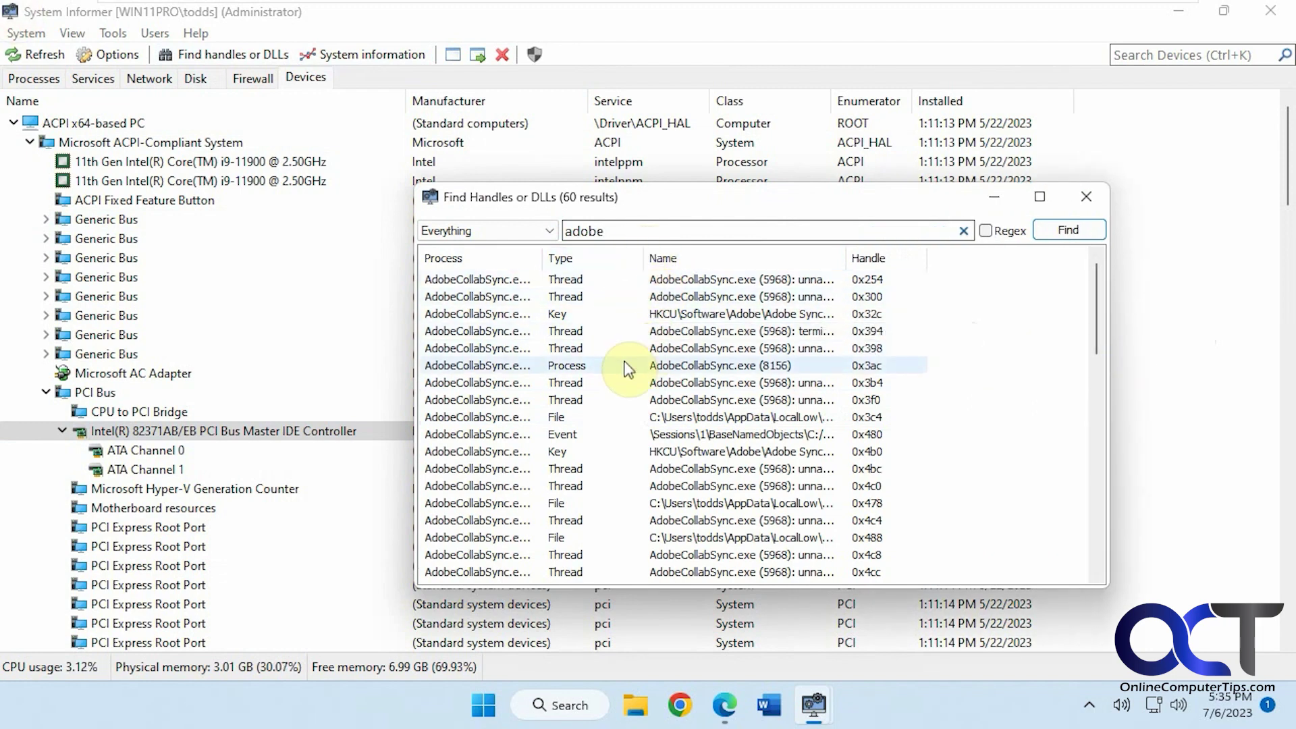
{"action": "scroll", "coordinate": [629, 368], "scroll_direction": "down", "scroll_amount": 14}
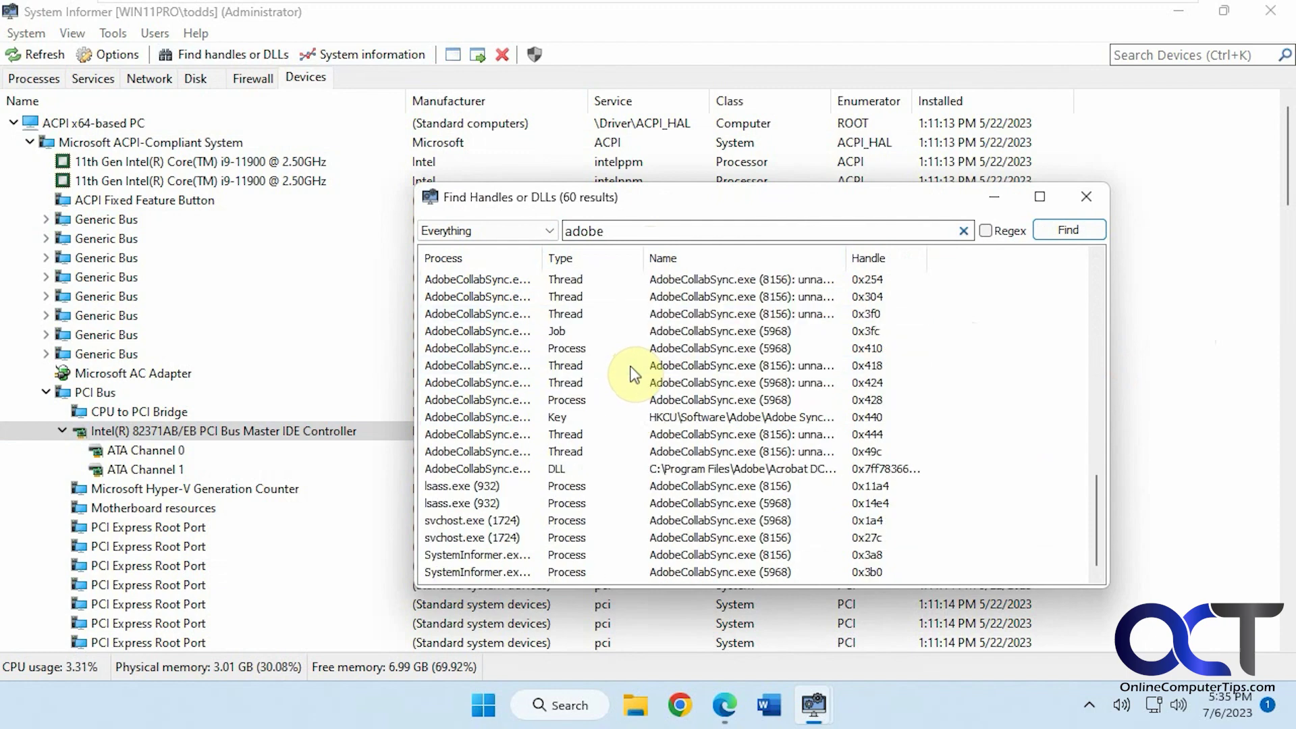
{"action": "left_click", "coordinate": [1084, 203]}
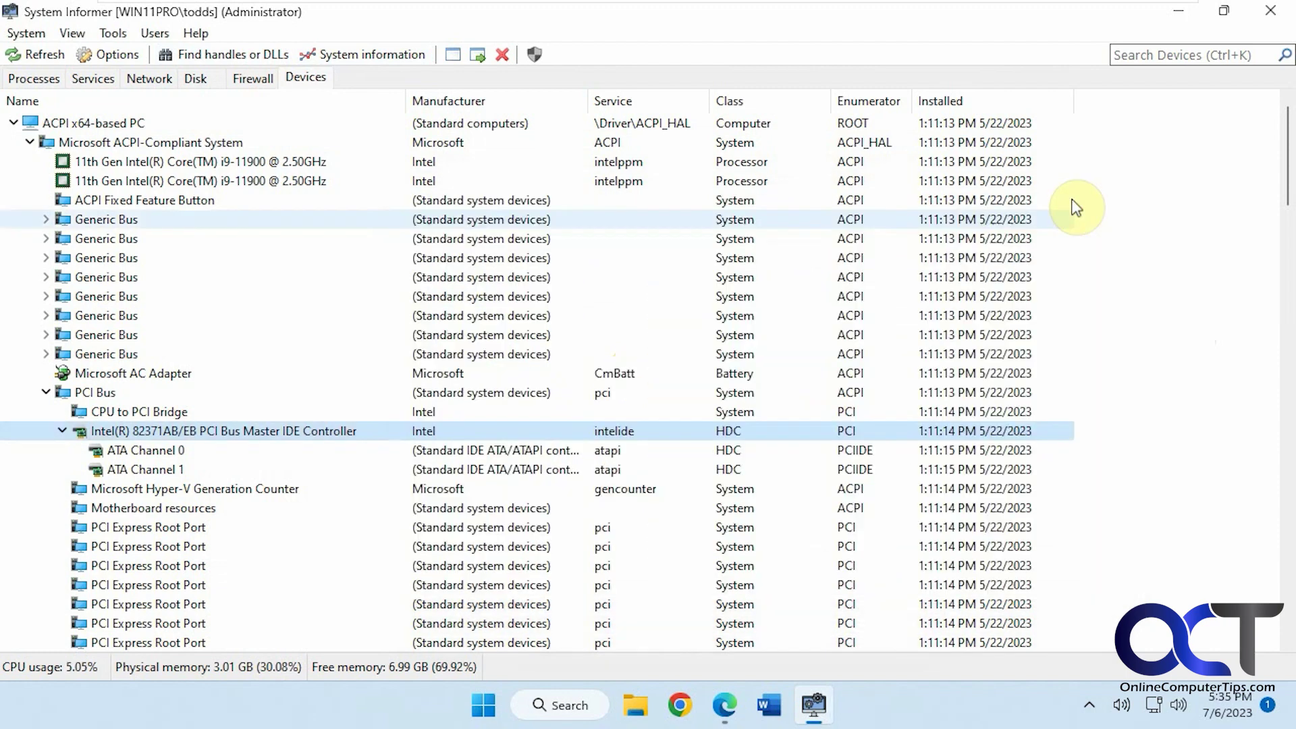
{"action": "left_click", "coordinate": [112, 54]}
{"action": "left_click_drag", "start_coordinate": [1033, 262], "coordinate": [731, 169]}
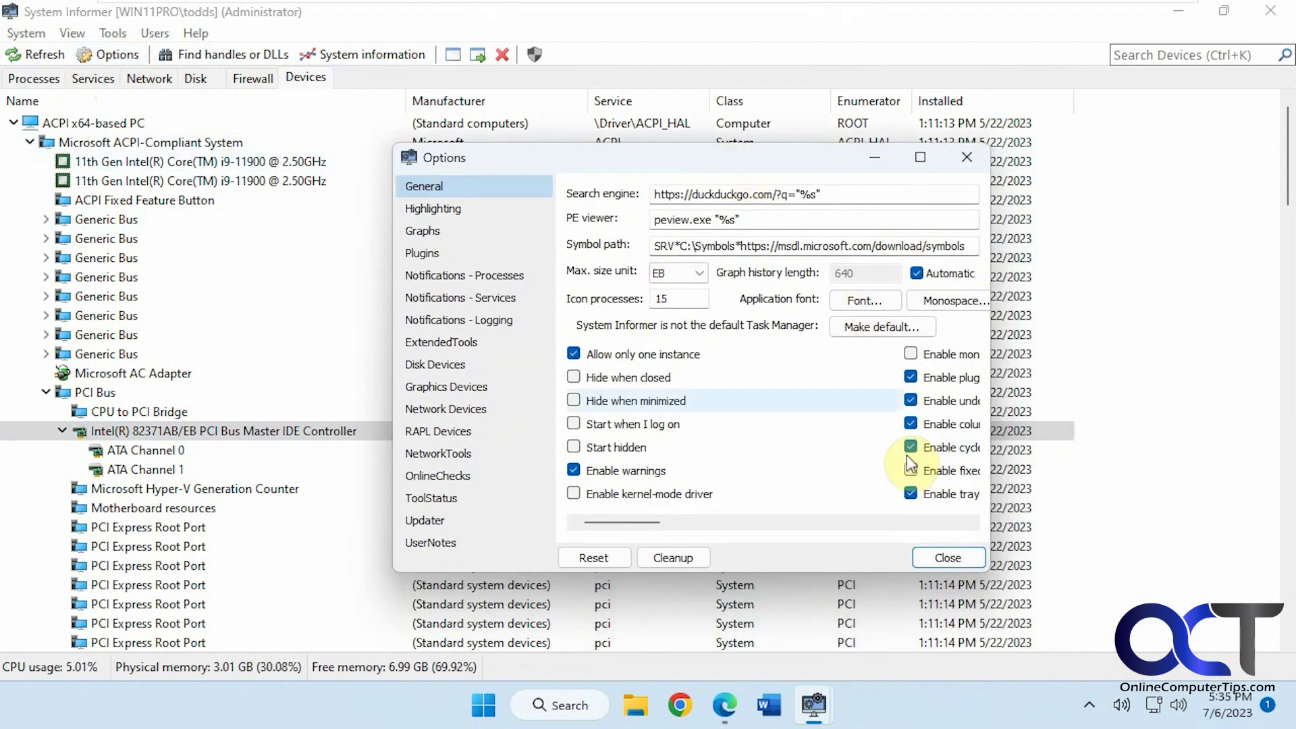
Step: Browse the Highlighting, Graphs, Plugins, notification, ExtendedTools, Disk, Graphics and Network Devices pages
{"action": "left_click", "coordinate": [456, 216]}
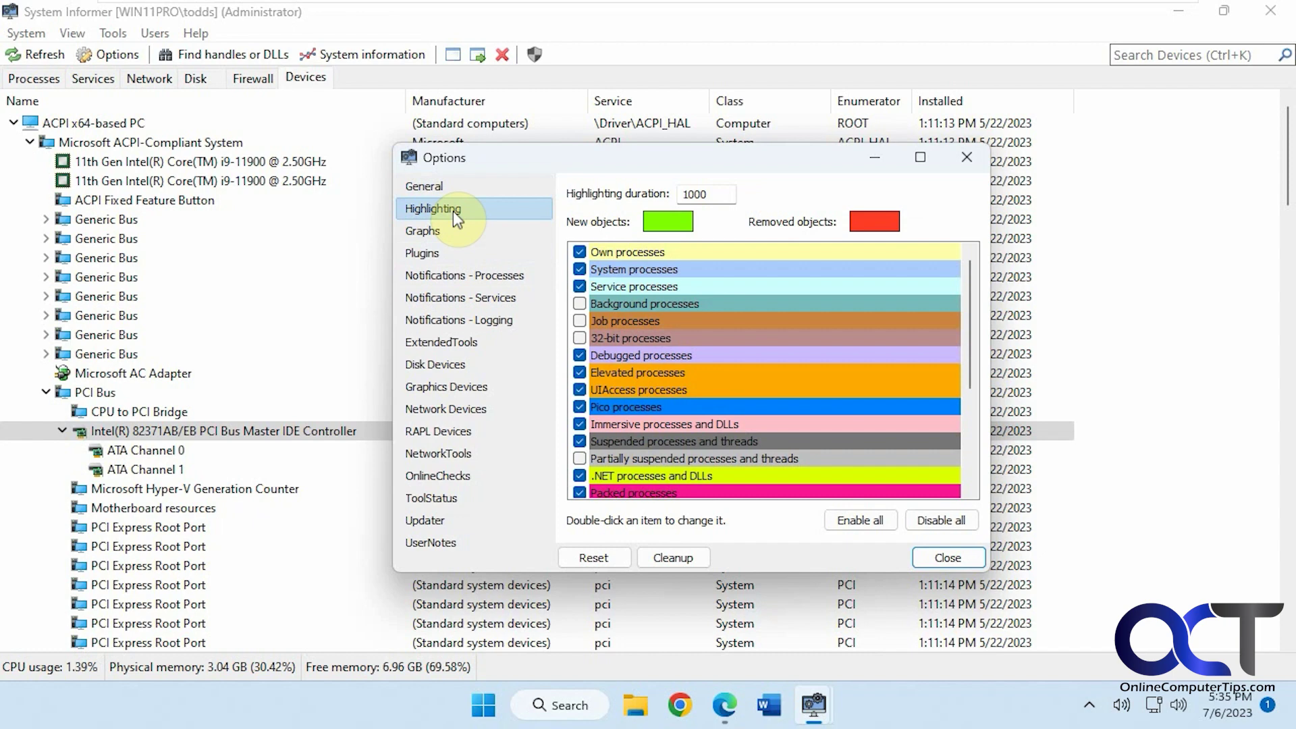
{"action": "left_click", "coordinate": [438, 233]}
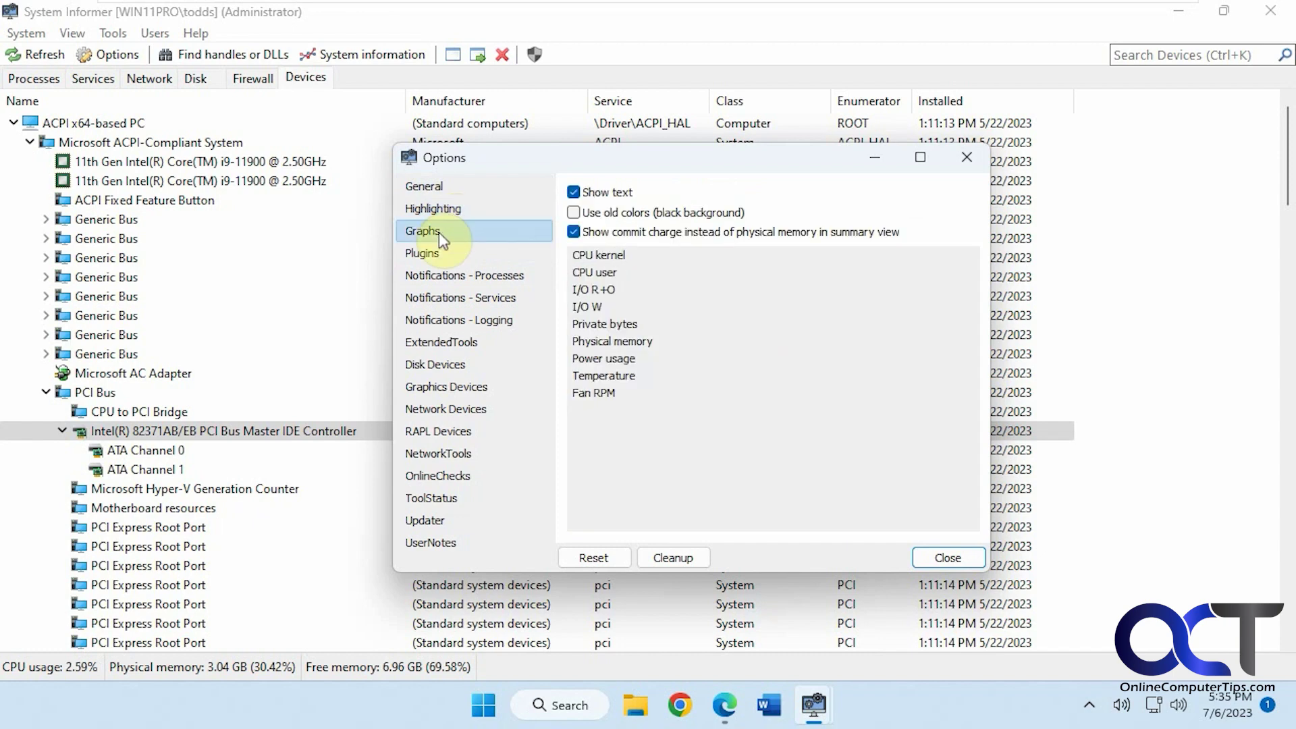
{"action": "left_click", "coordinate": [436, 252]}
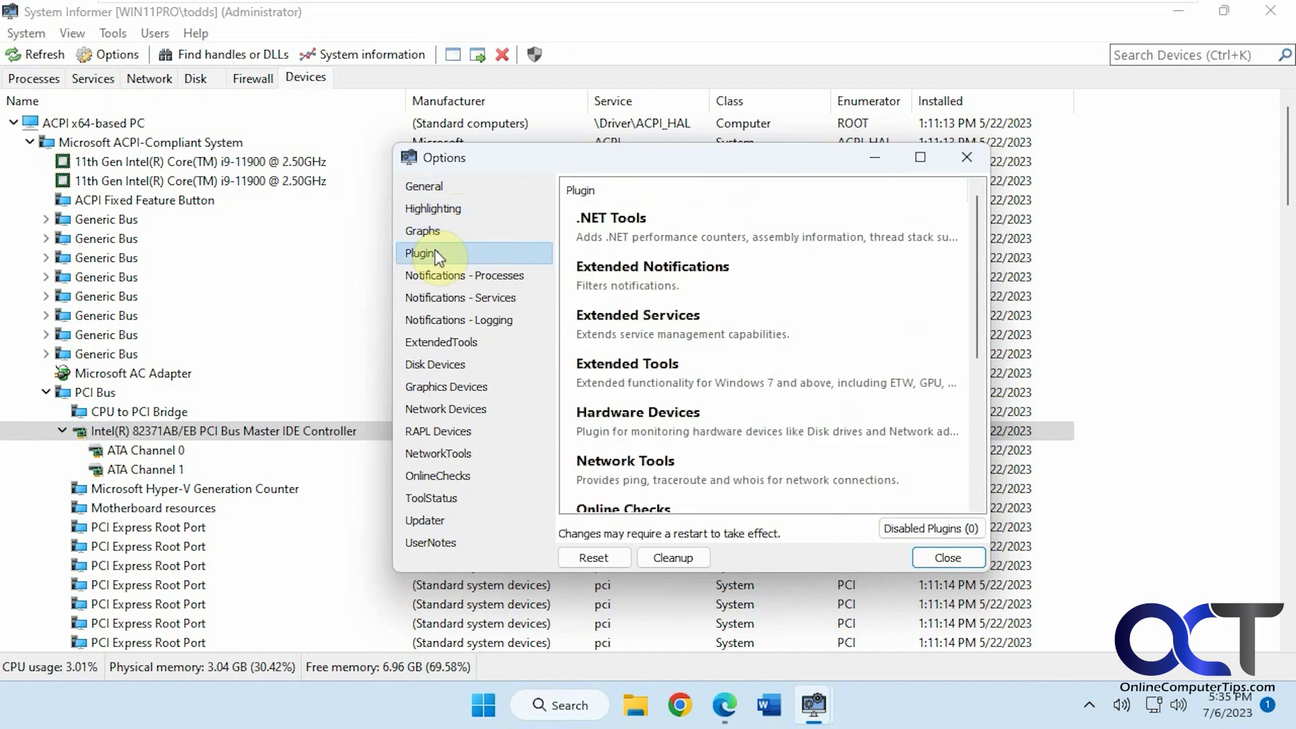
{"action": "left_click", "coordinate": [436, 273]}
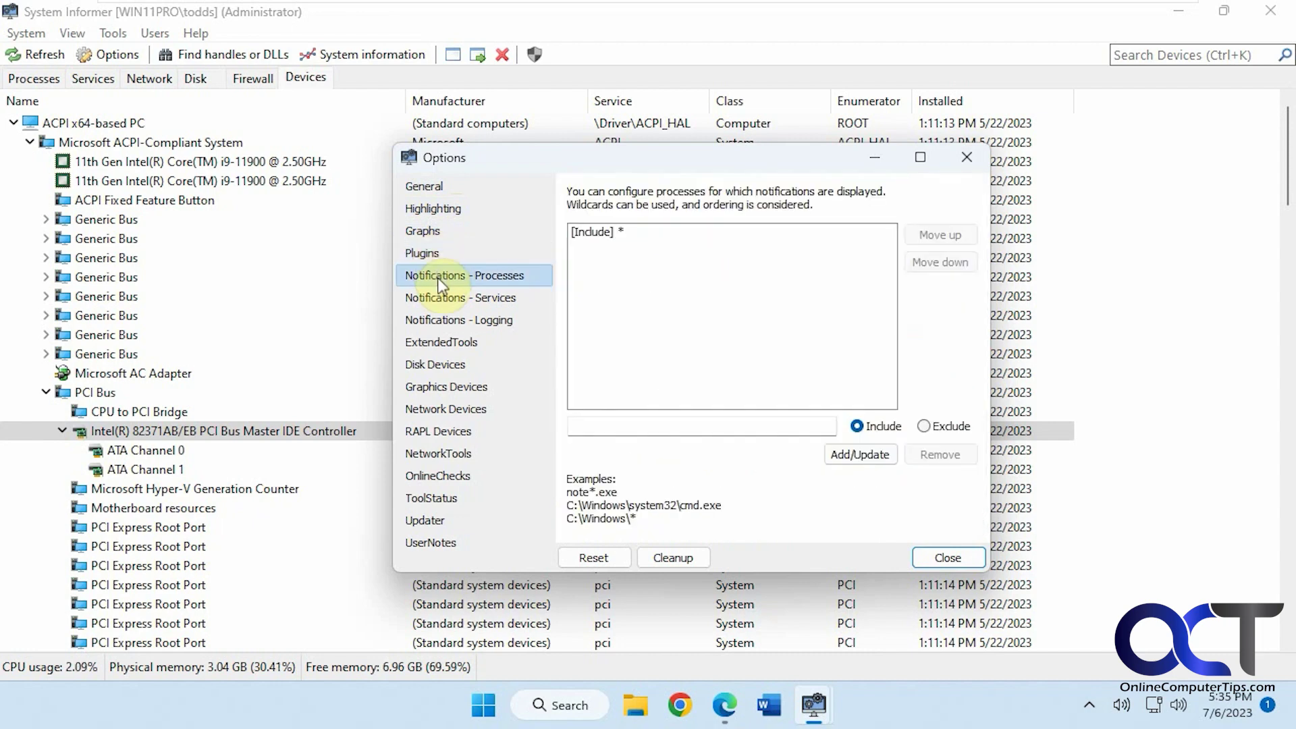
{"action": "left_click", "coordinate": [441, 297]}
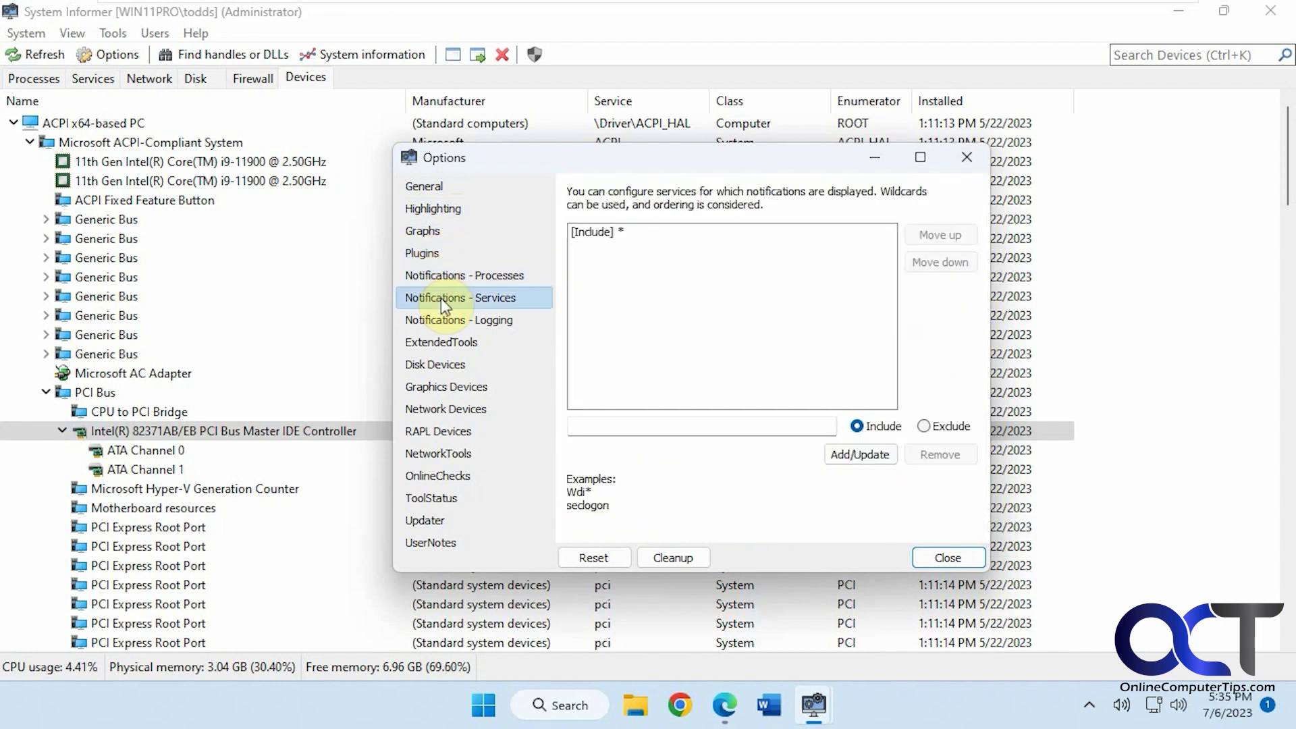
{"action": "left_click", "coordinate": [452, 325]}
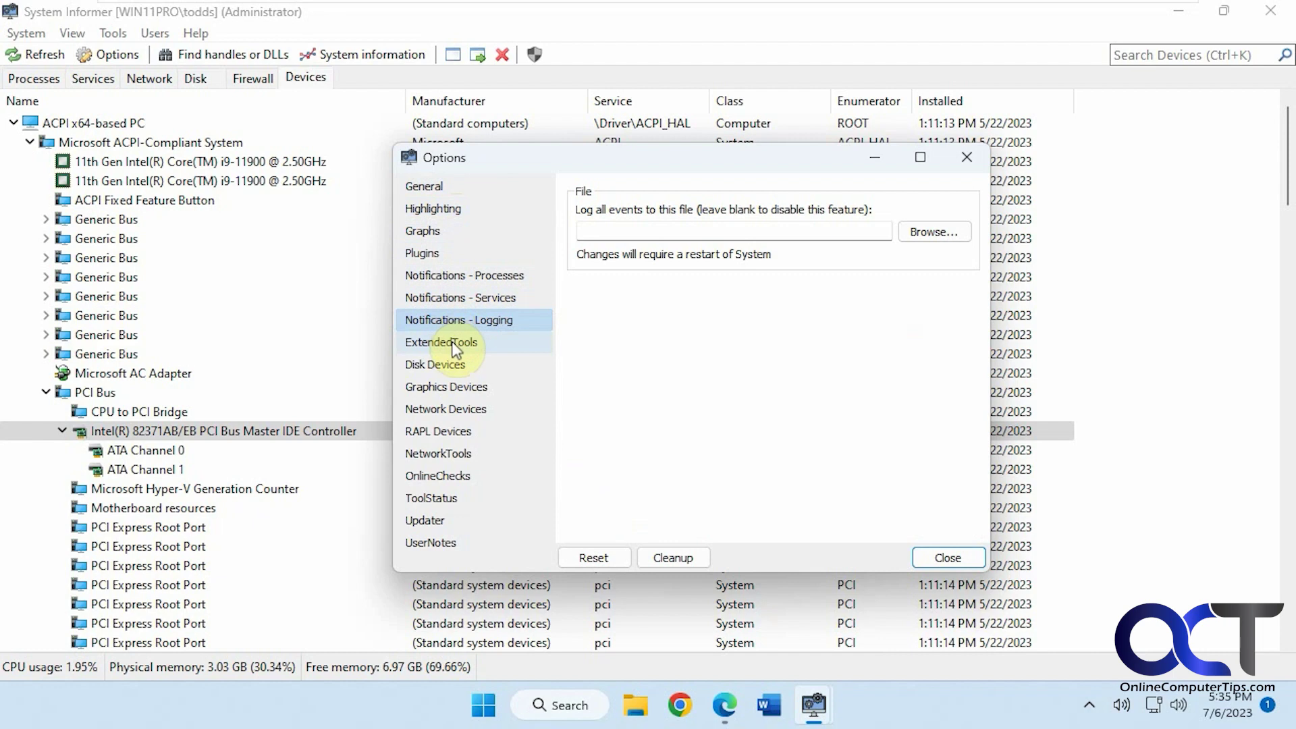
{"action": "left_click", "coordinate": [456, 346]}
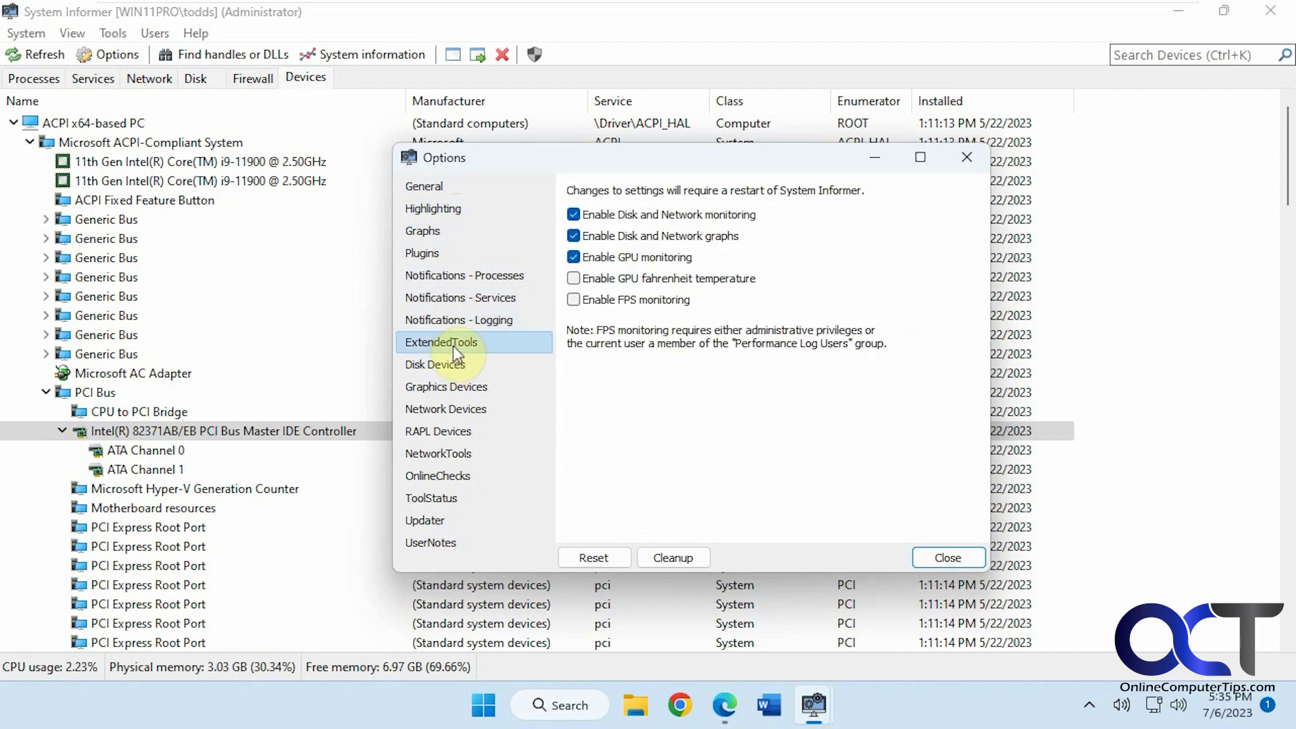
{"action": "left_click", "coordinate": [459, 366]}
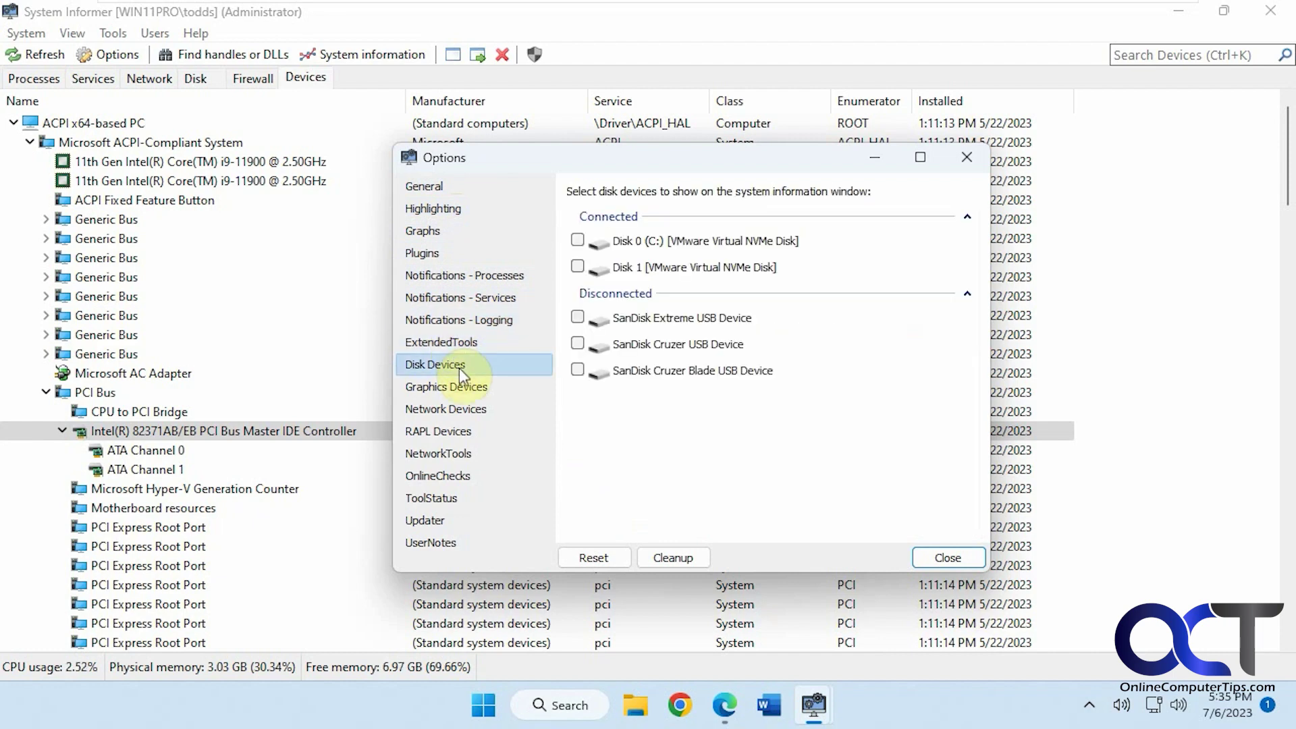
{"action": "left_click", "coordinate": [460, 387]}
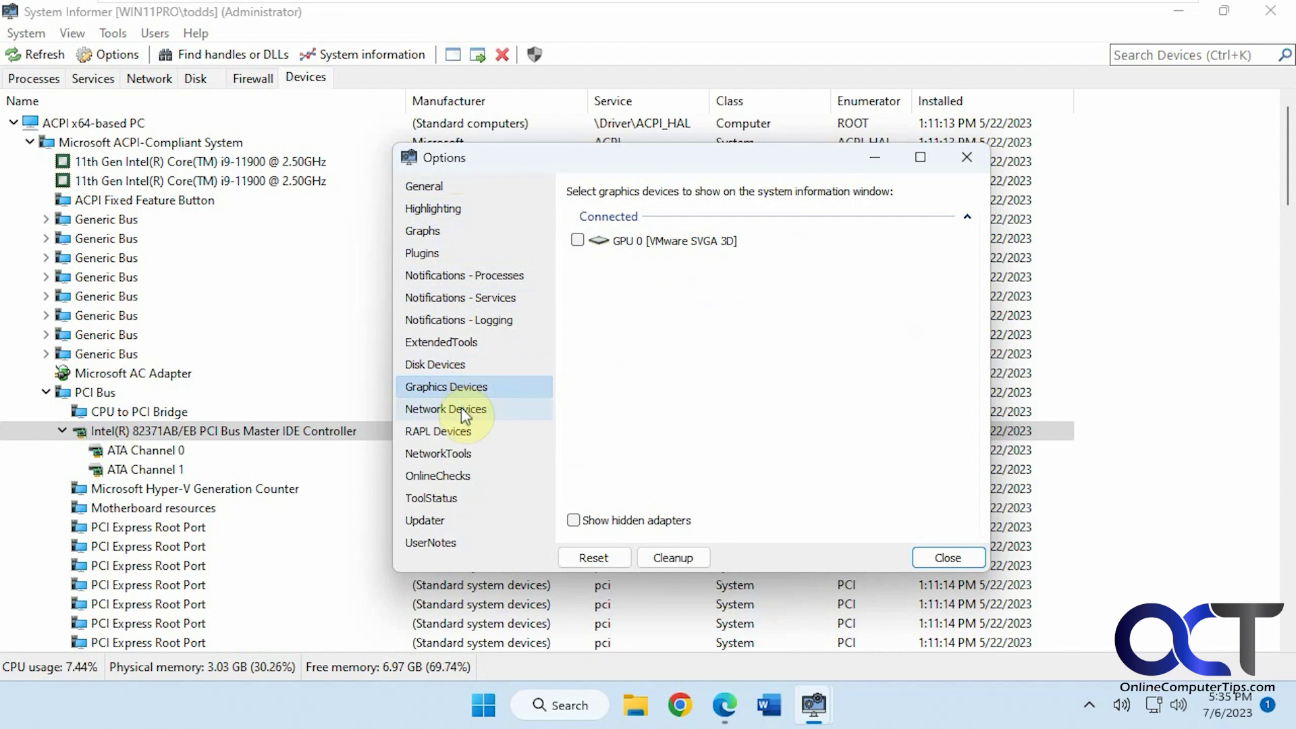
{"action": "left_click", "coordinate": [463, 412]}
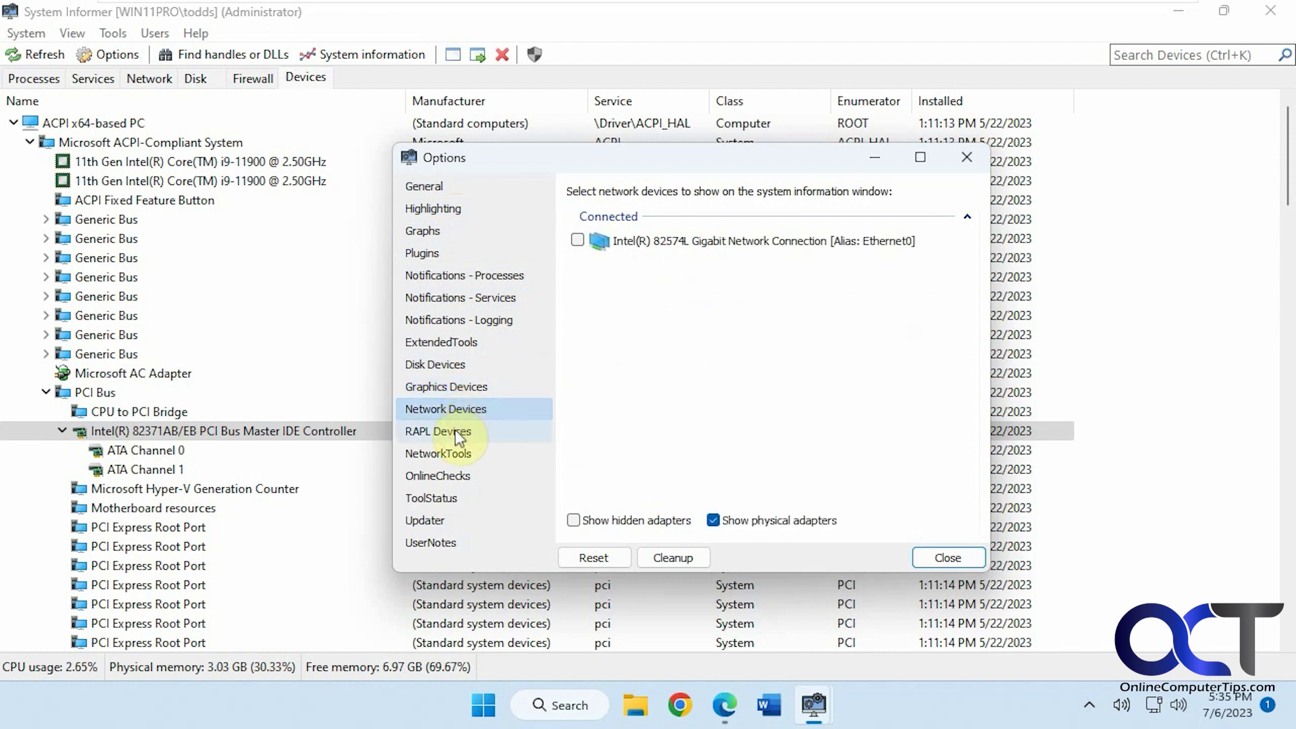
Step: Browse the RAPL Devices, NetworkTools, OnlineChecks, ToolStatus, Updater and UserNotes pages, then close Options
{"action": "left_click", "coordinate": [457, 435]}
{"action": "left_click", "coordinate": [463, 460]}
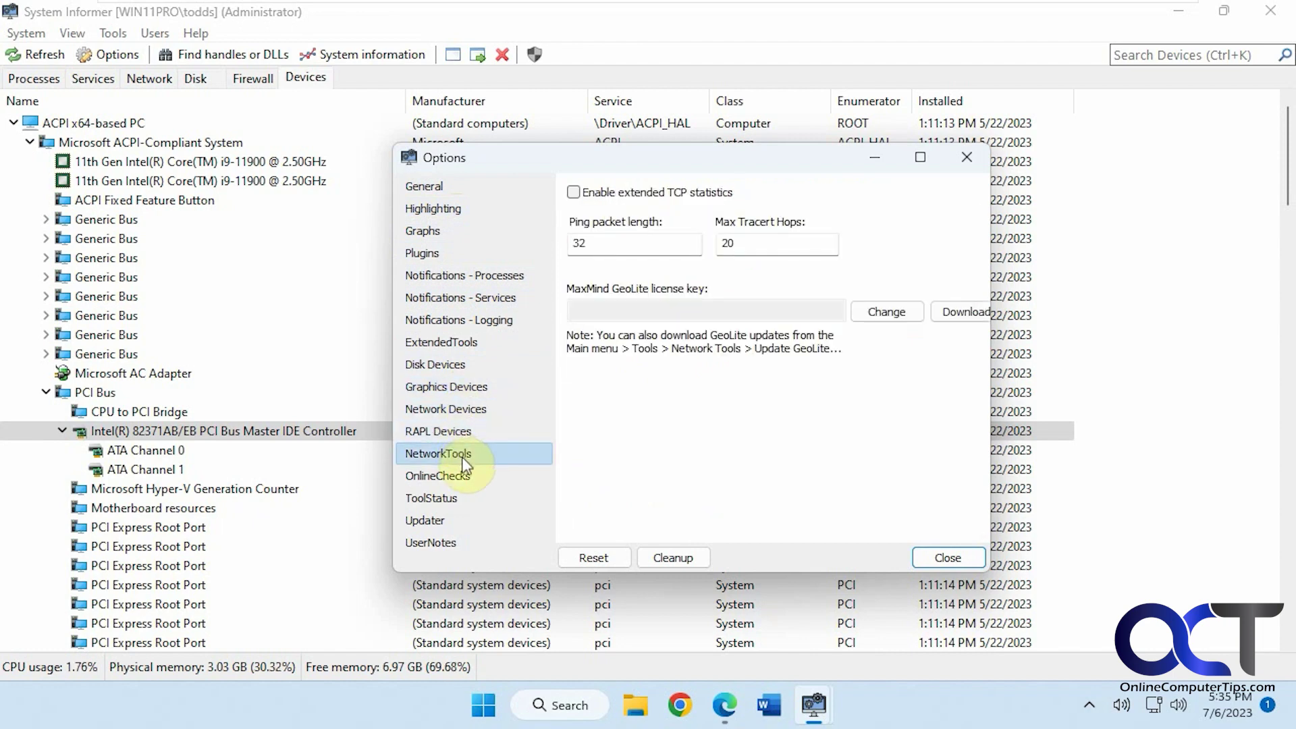
{"action": "left_click", "coordinate": [464, 476]}
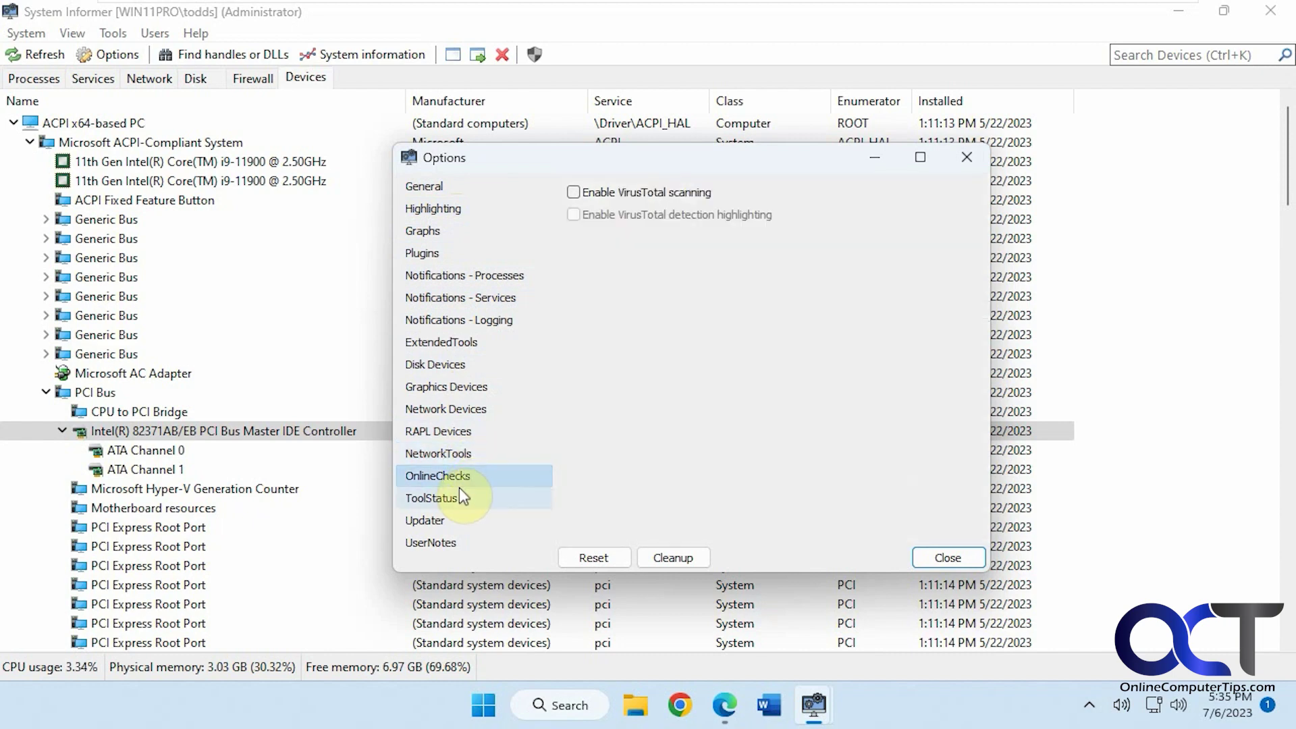
{"action": "left_click", "coordinate": [452, 497]}
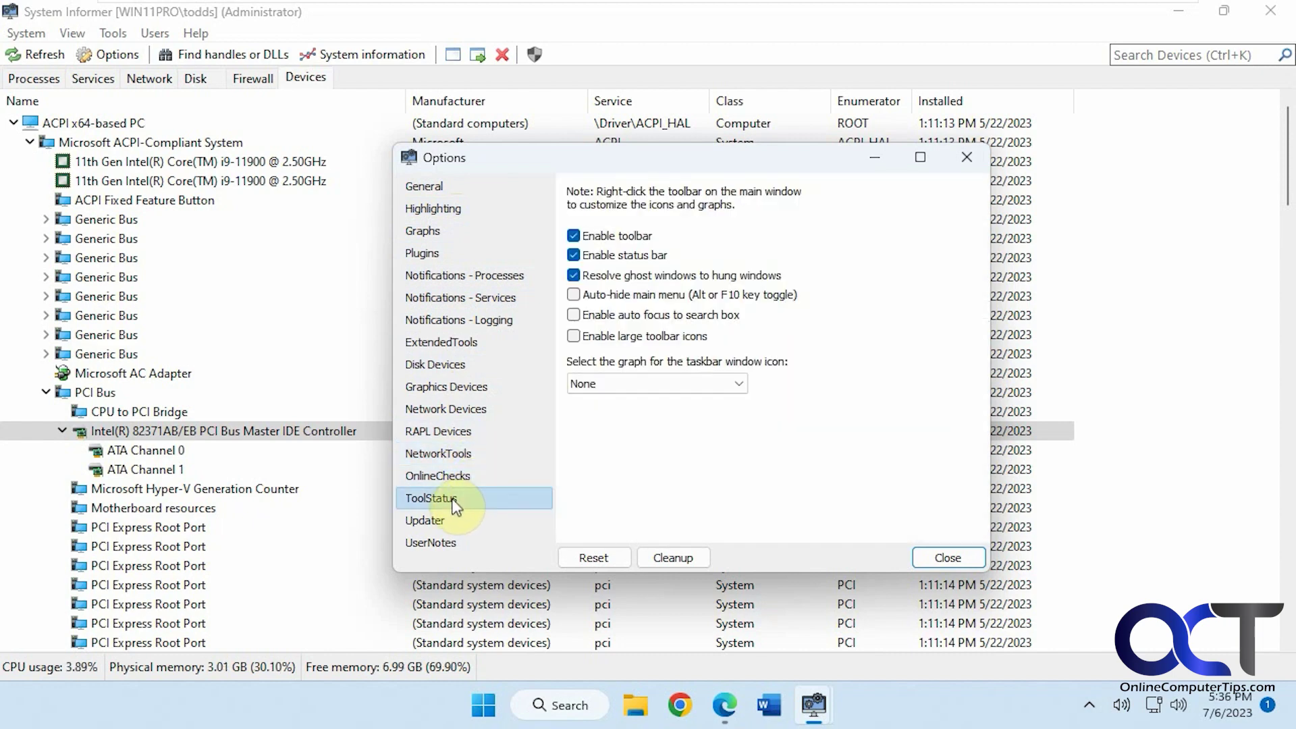
{"action": "left_click", "coordinate": [443, 522]}
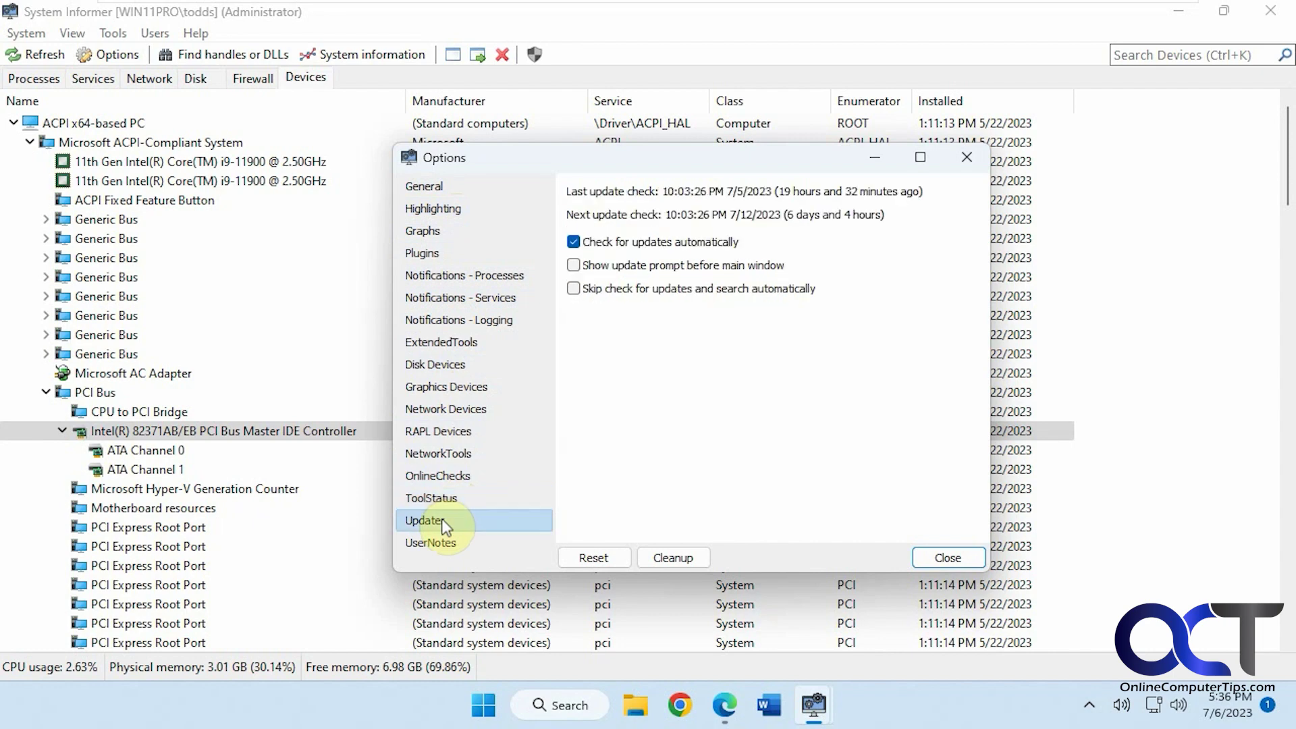
{"action": "left_click", "coordinate": [440, 543]}
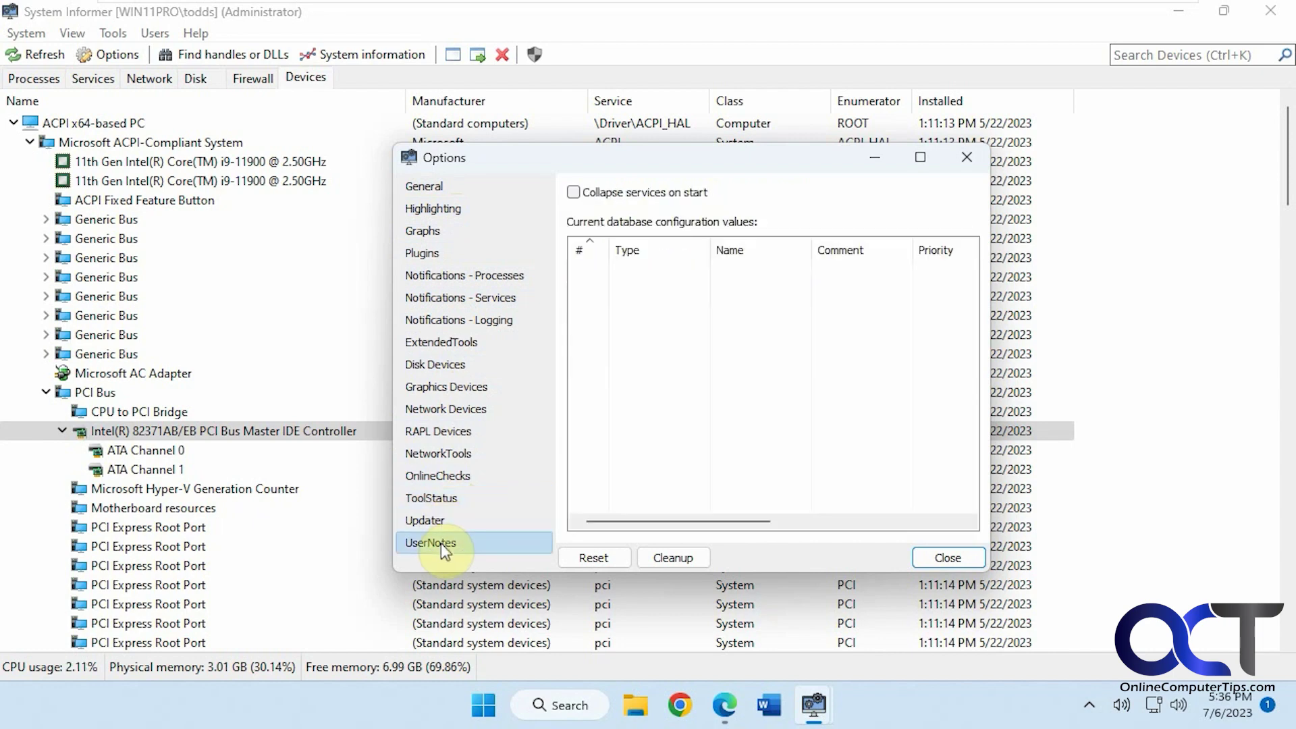
{"action": "left_click", "coordinate": [967, 157]}
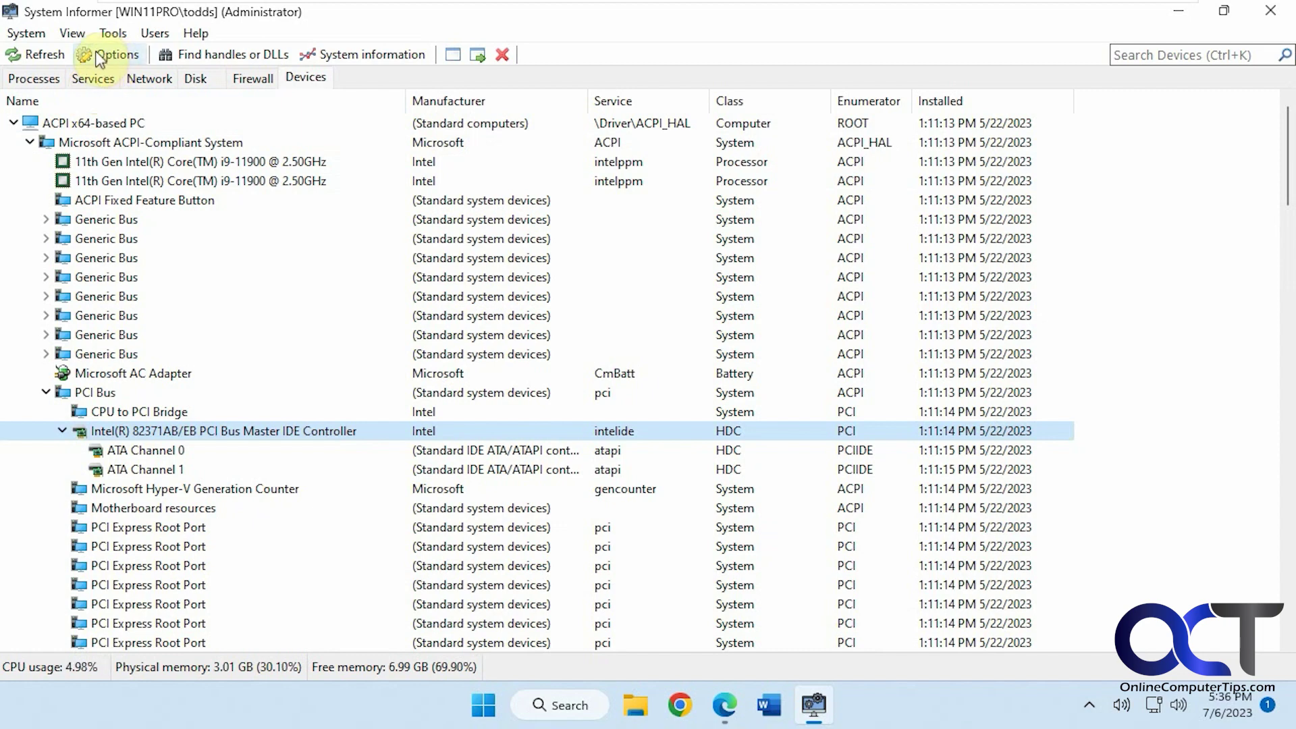
Step: Open the Run window from the System menu and close it unused
{"action": "left_click", "coordinate": [25, 33]}
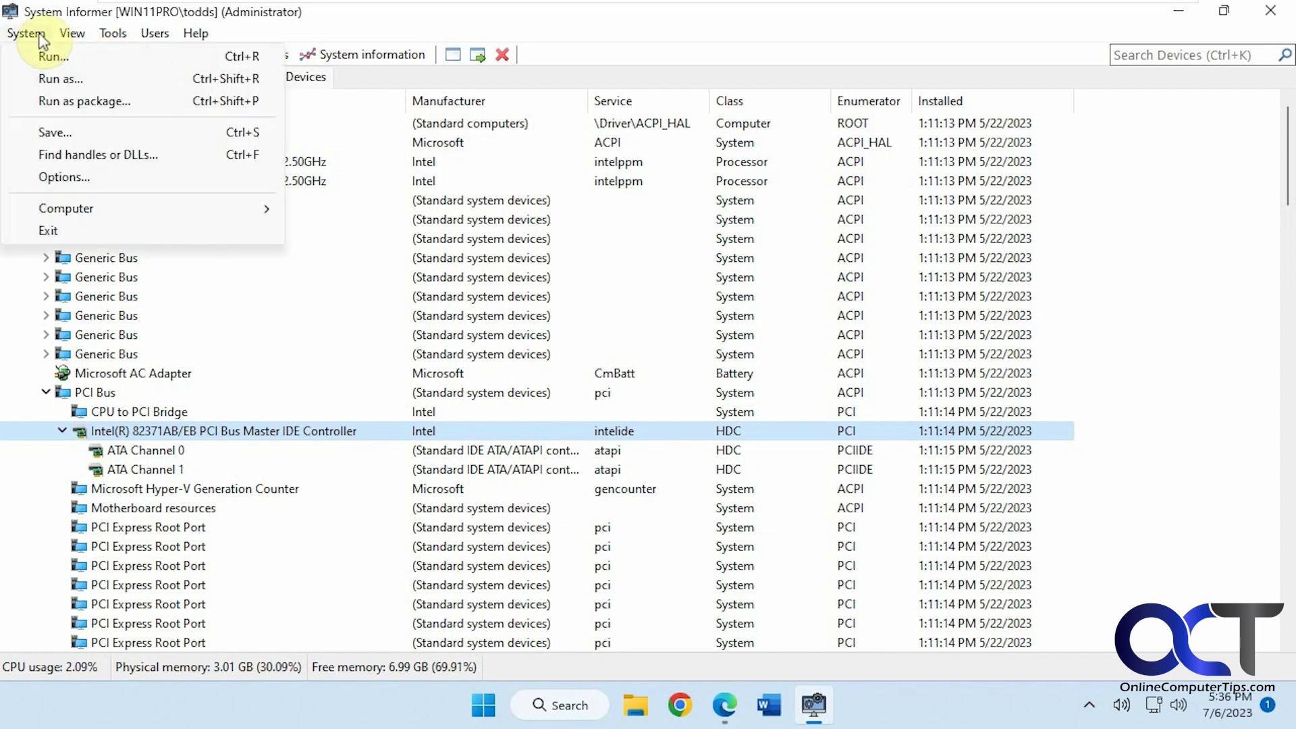
{"action": "left_click", "coordinate": [56, 54]}
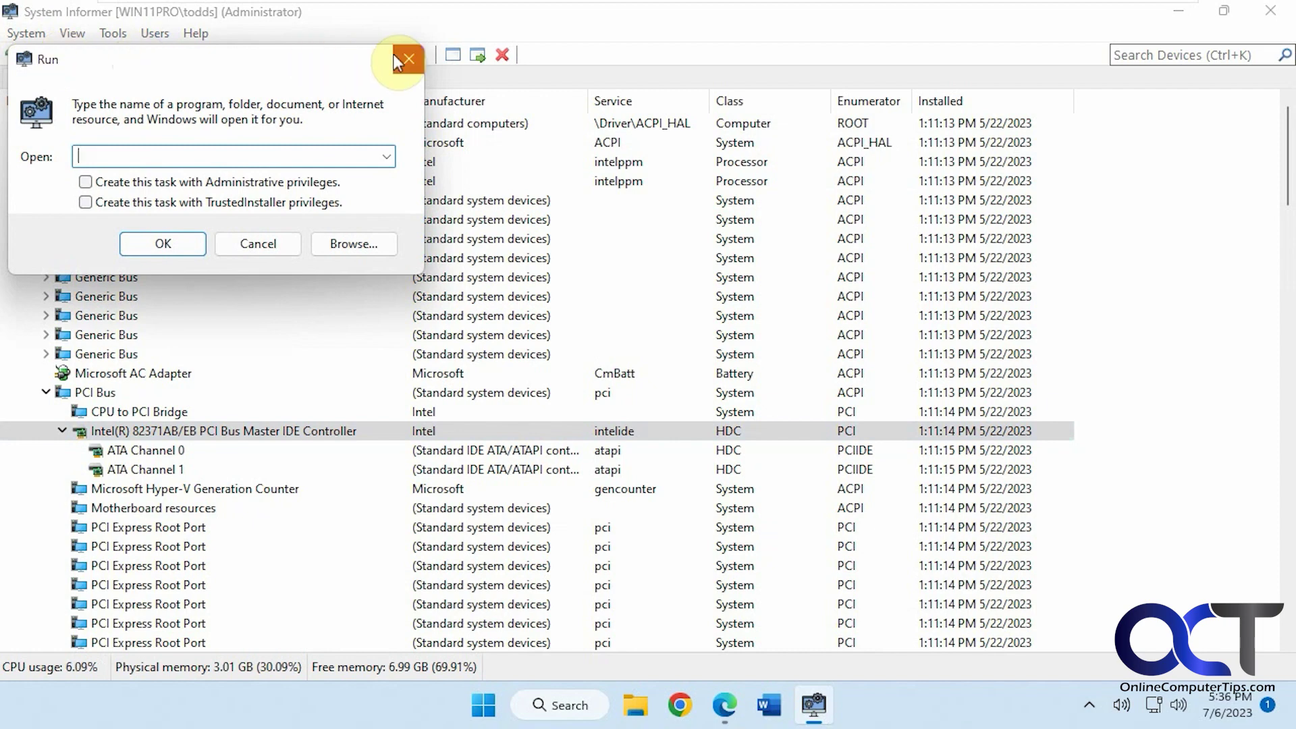
{"action": "left_click", "coordinate": [408, 59]}
Step: On the Services list, bring up ws2ifsl's context menu, then open and close Tools > Create service
{"action": "left_click", "coordinate": [94, 79]}
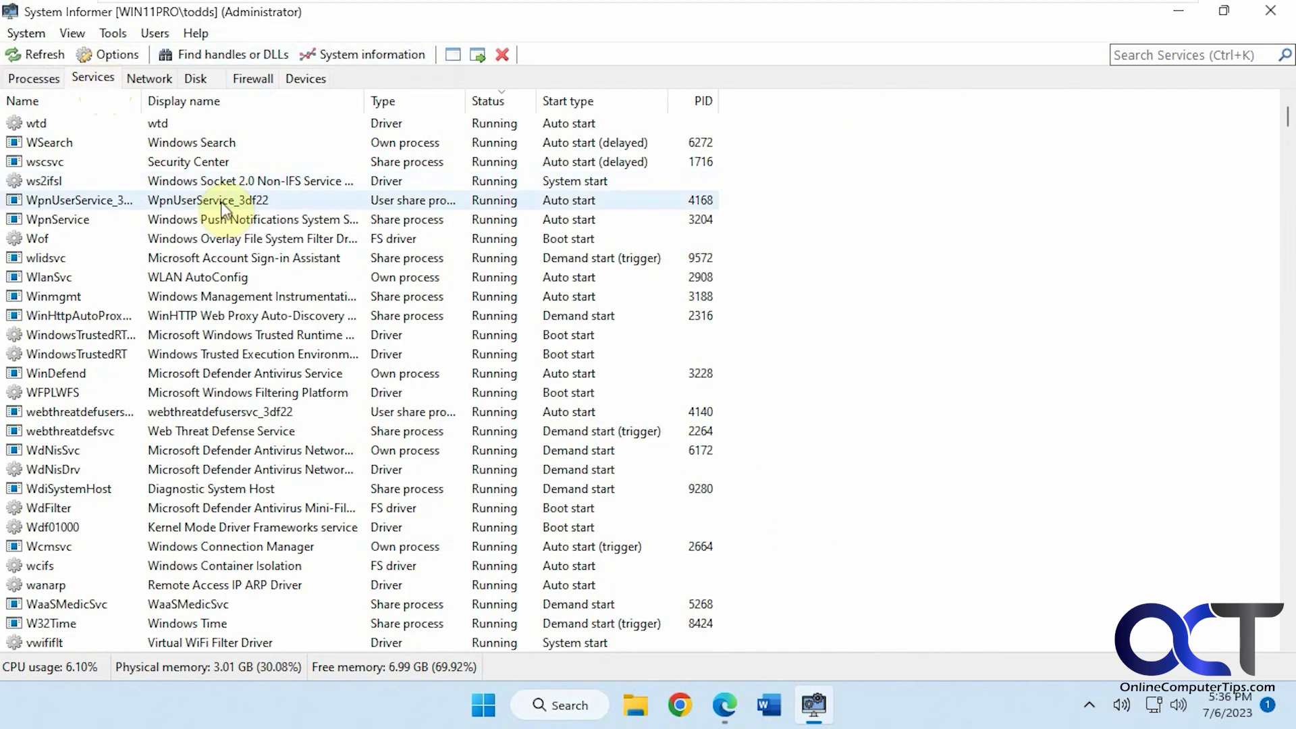
{"action": "right_click", "coordinate": [216, 180]}
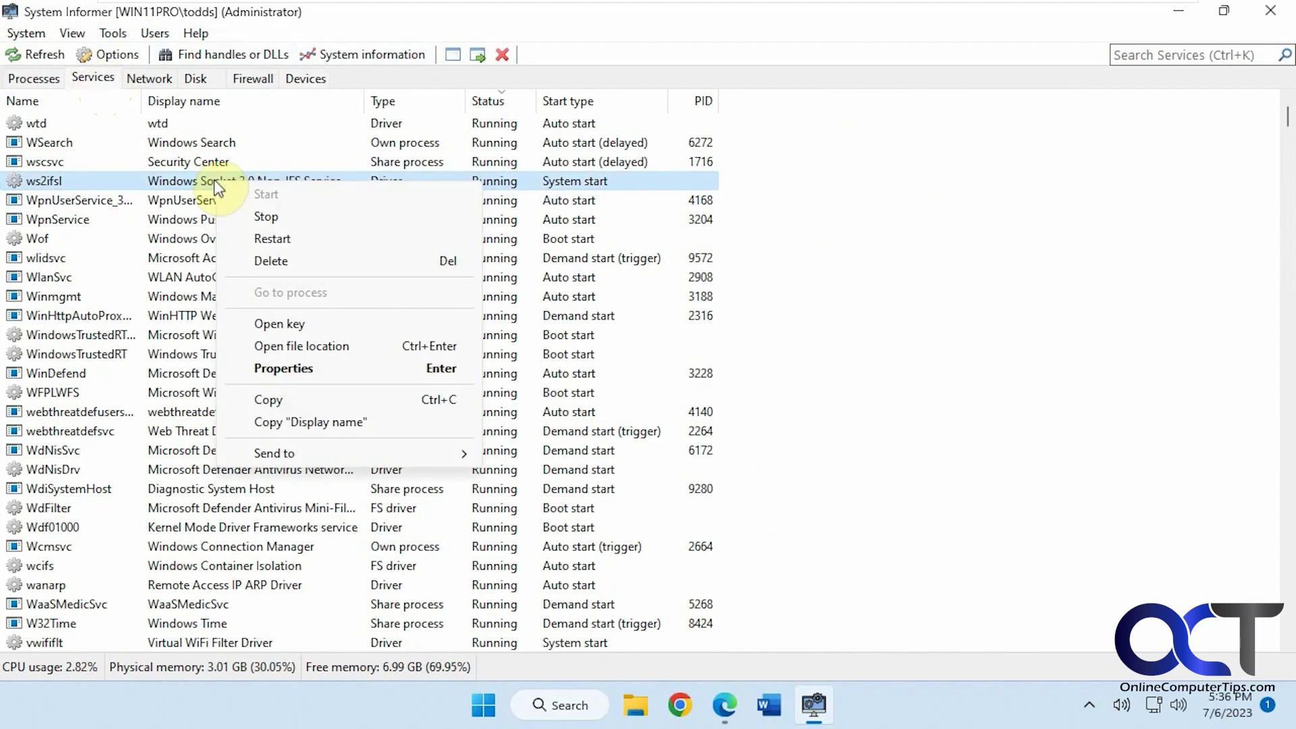
{"action": "left_click", "coordinate": [112, 34]}
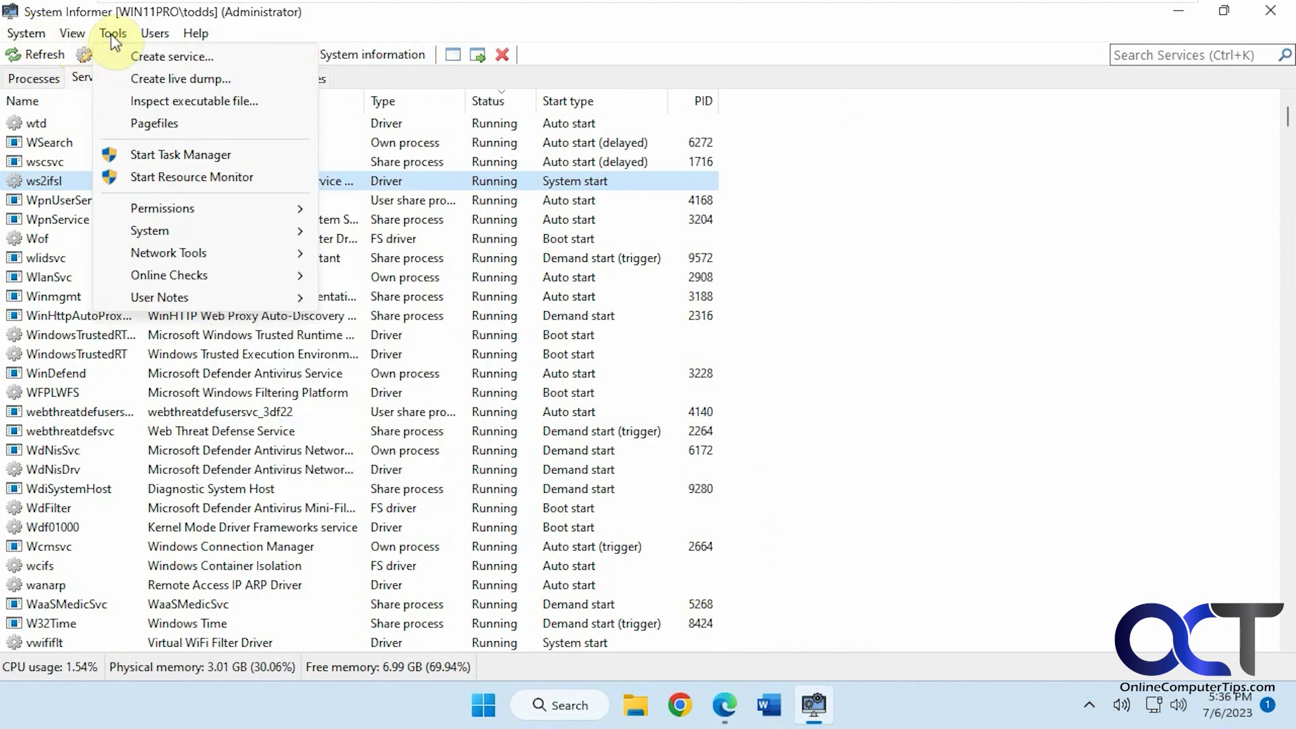
{"action": "left_click", "coordinate": [165, 57]}
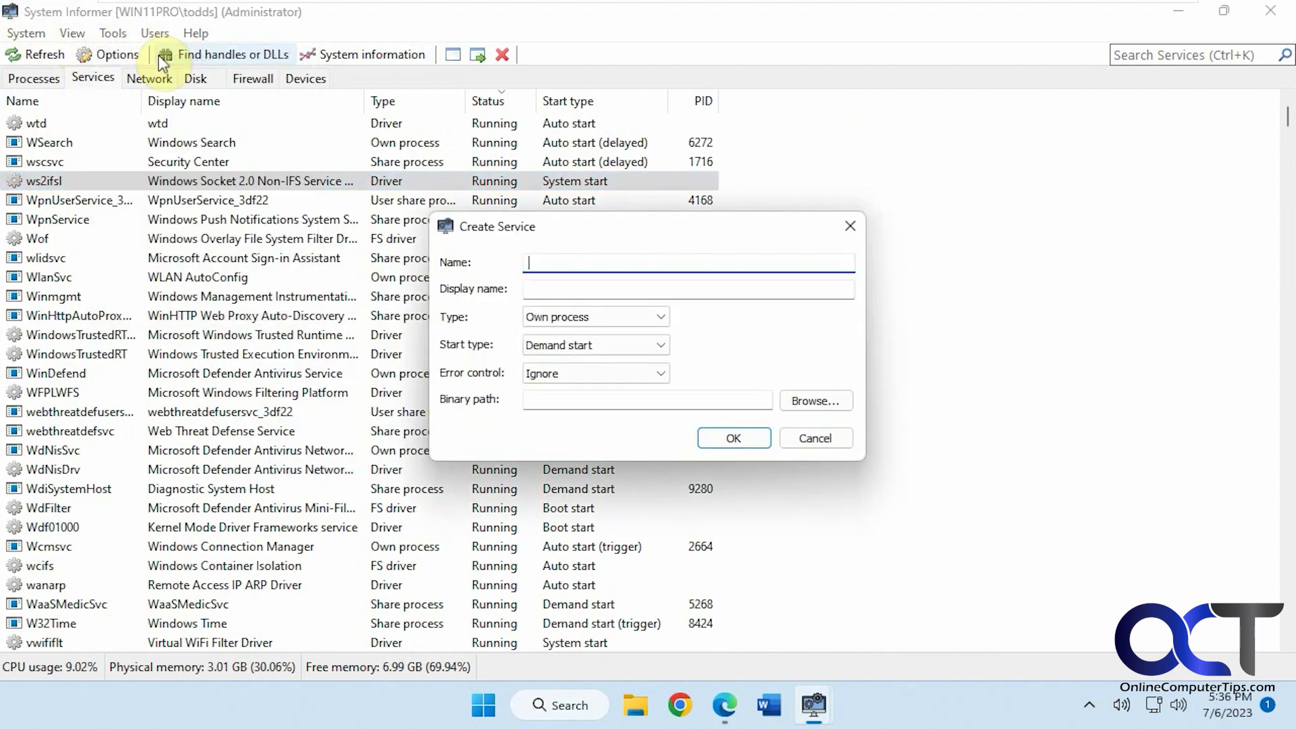
{"action": "left_click", "coordinate": [851, 228]}
{"action": "left_click", "coordinate": [27, 34]}
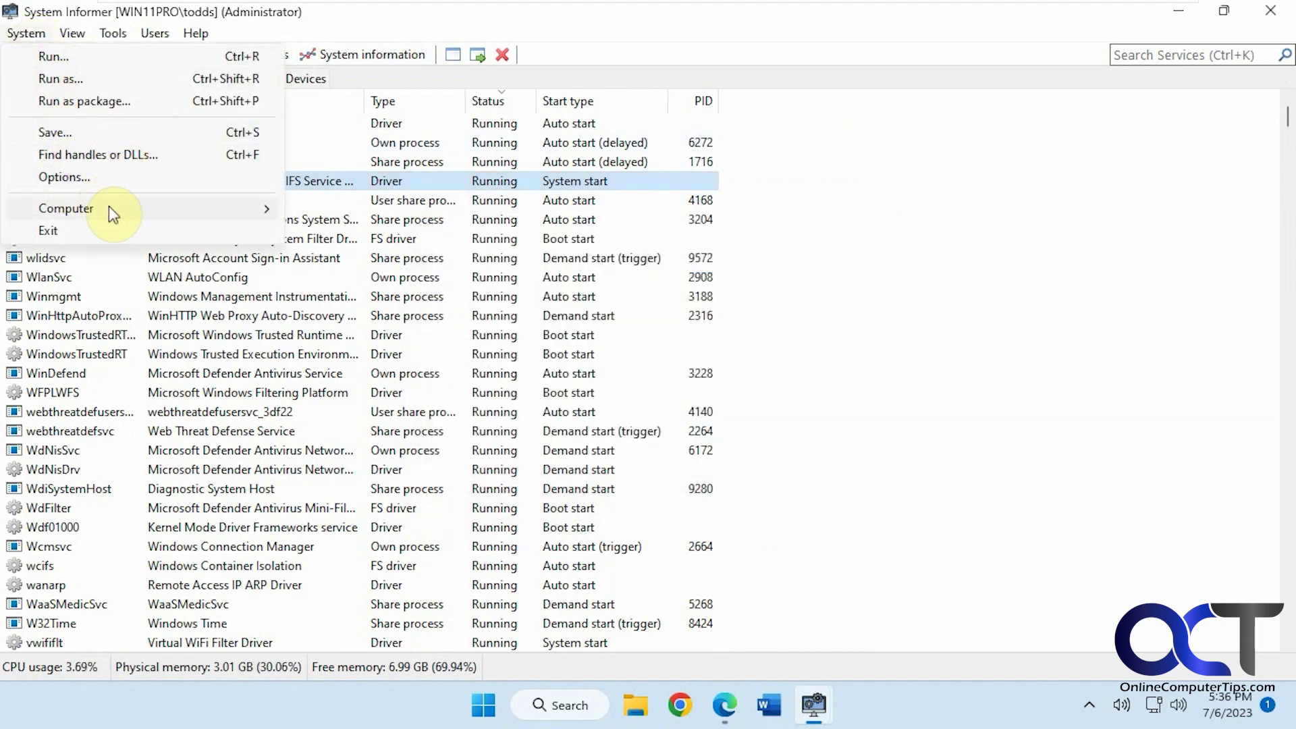
{"action": "mouse_move", "coordinate": [112, 205]}
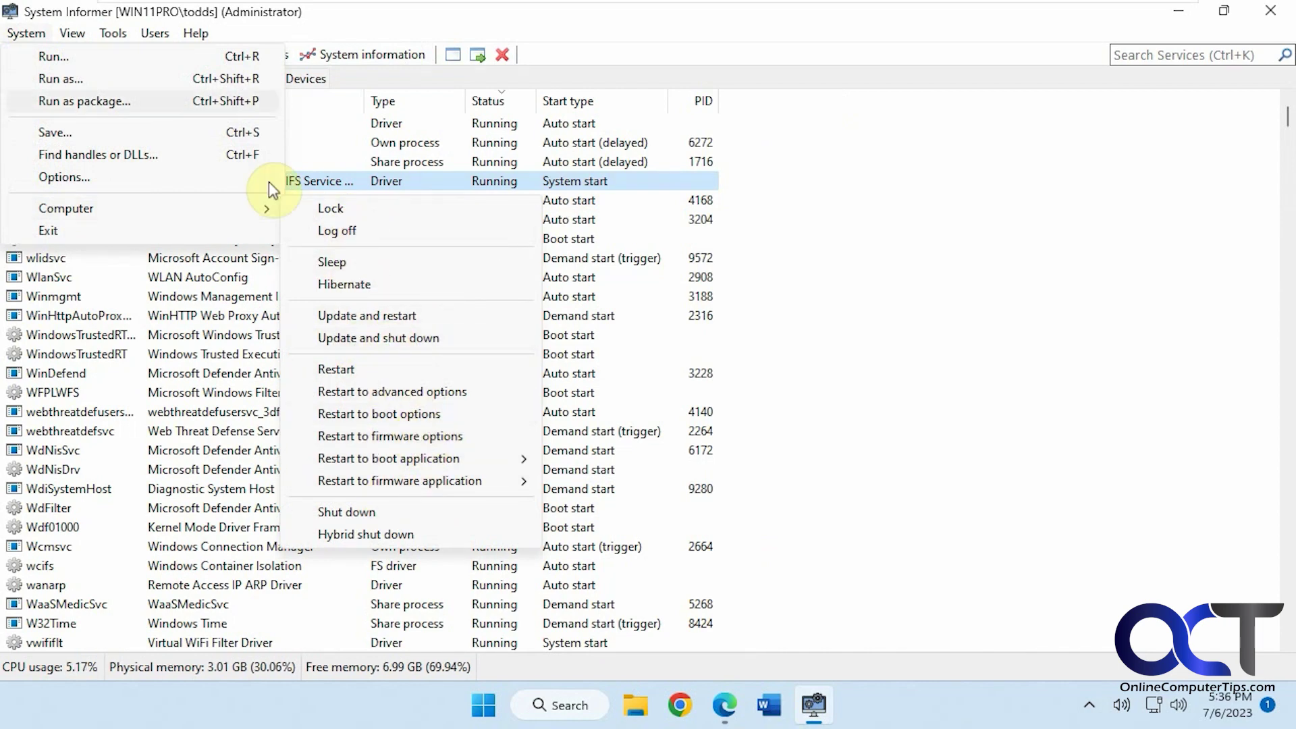
{"action": "mouse_move", "coordinate": [82, 40]}
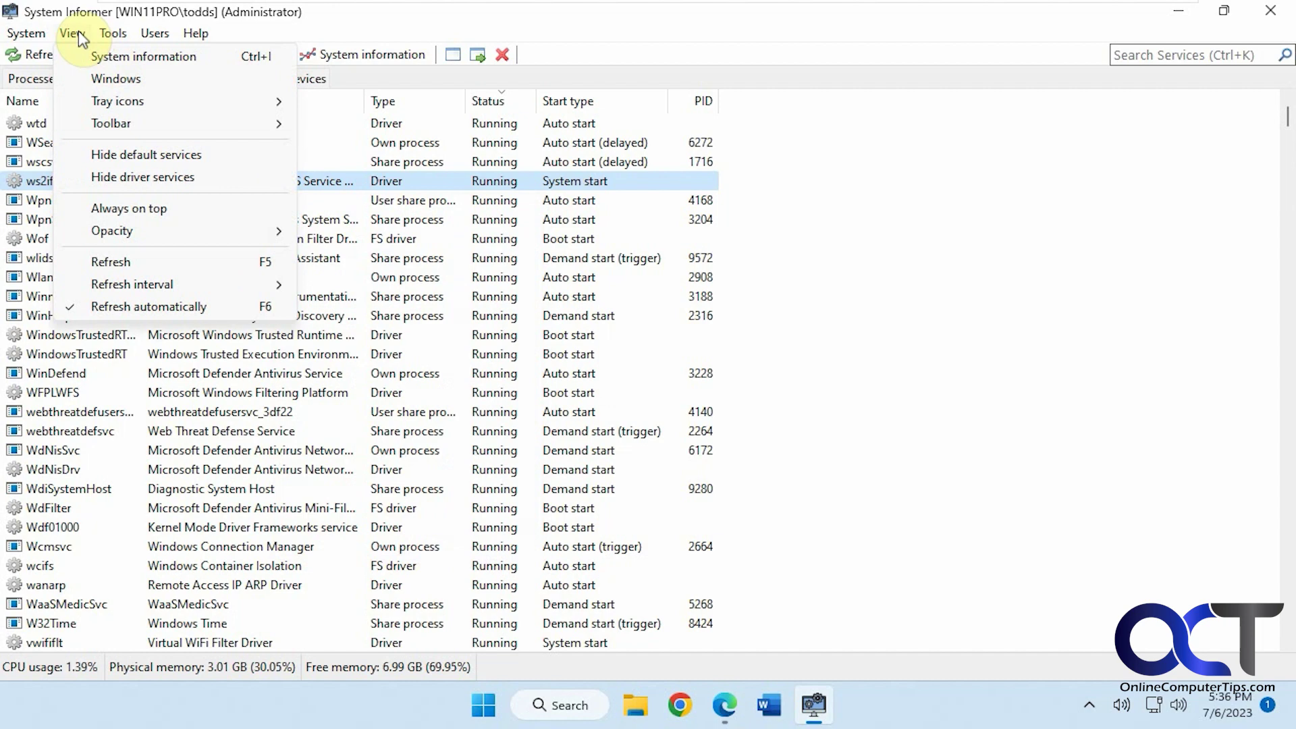
{"action": "mouse_move", "coordinate": [119, 99]}
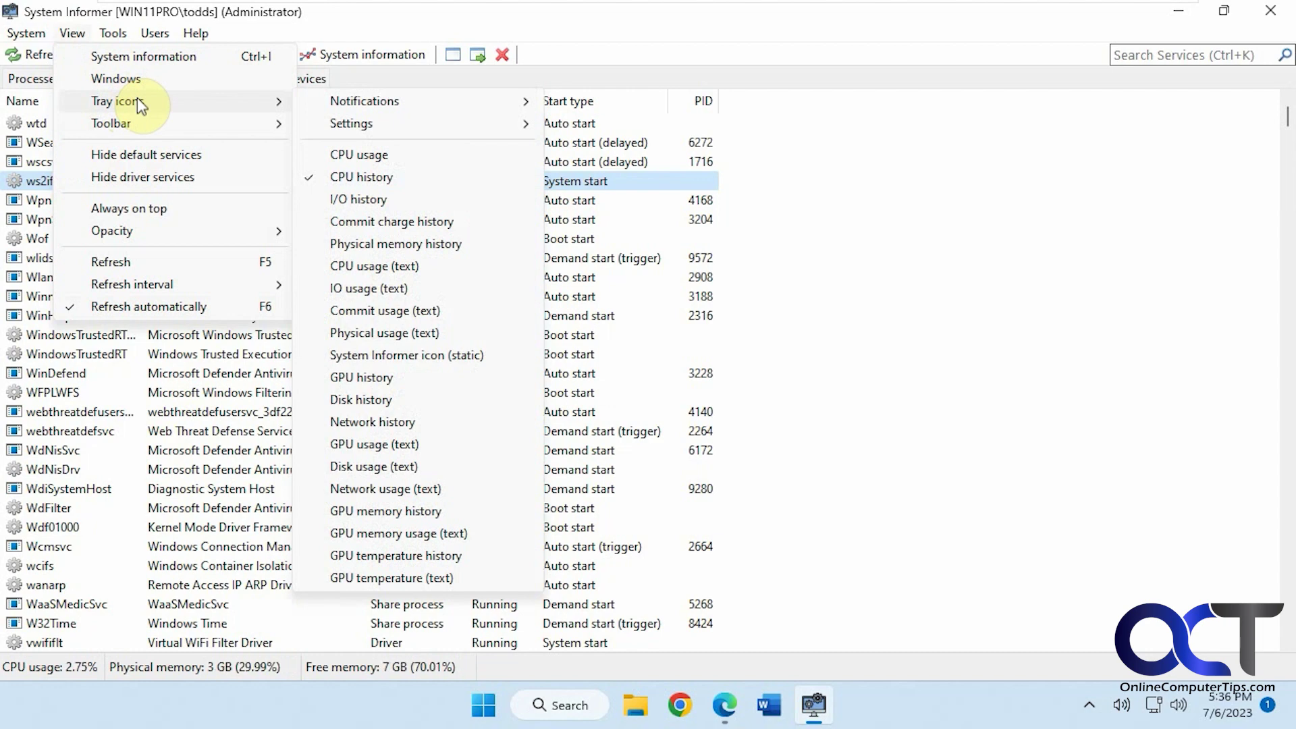
{"action": "mouse_move", "coordinate": [123, 36]}
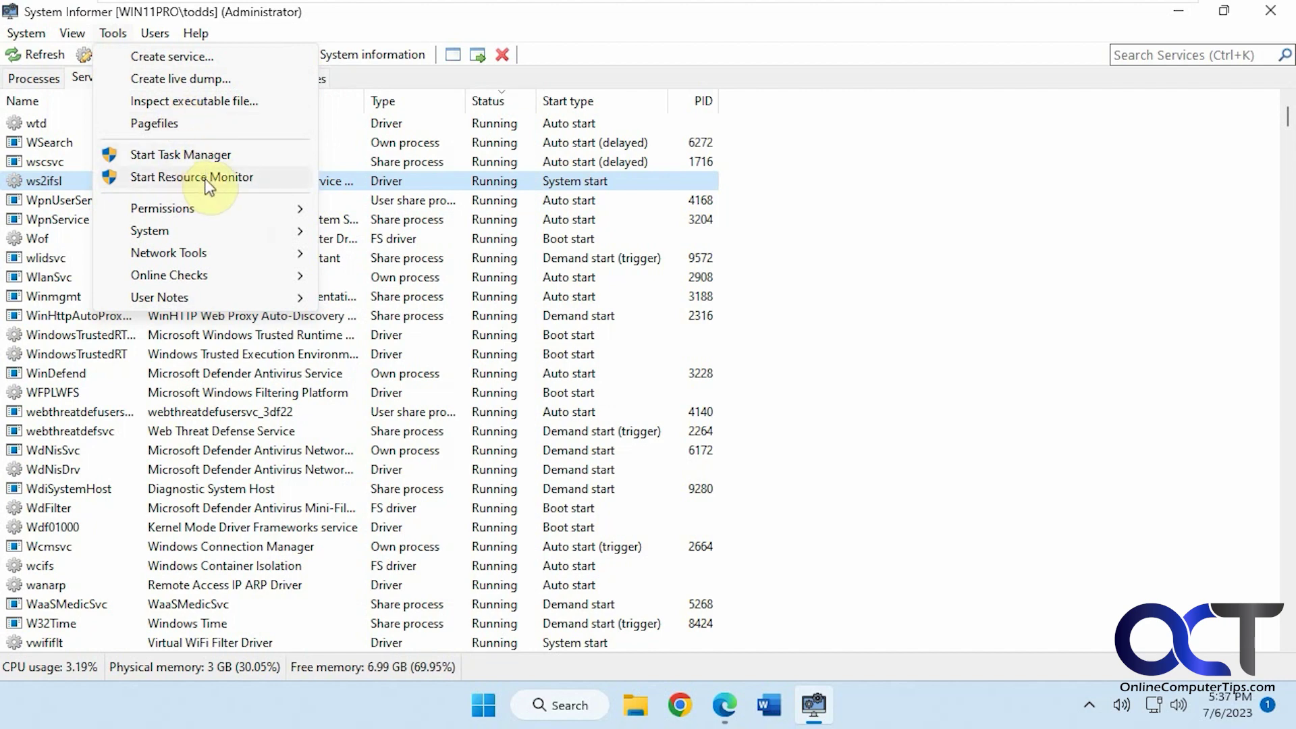
{"action": "mouse_move", "coordinate": [208, 213]}
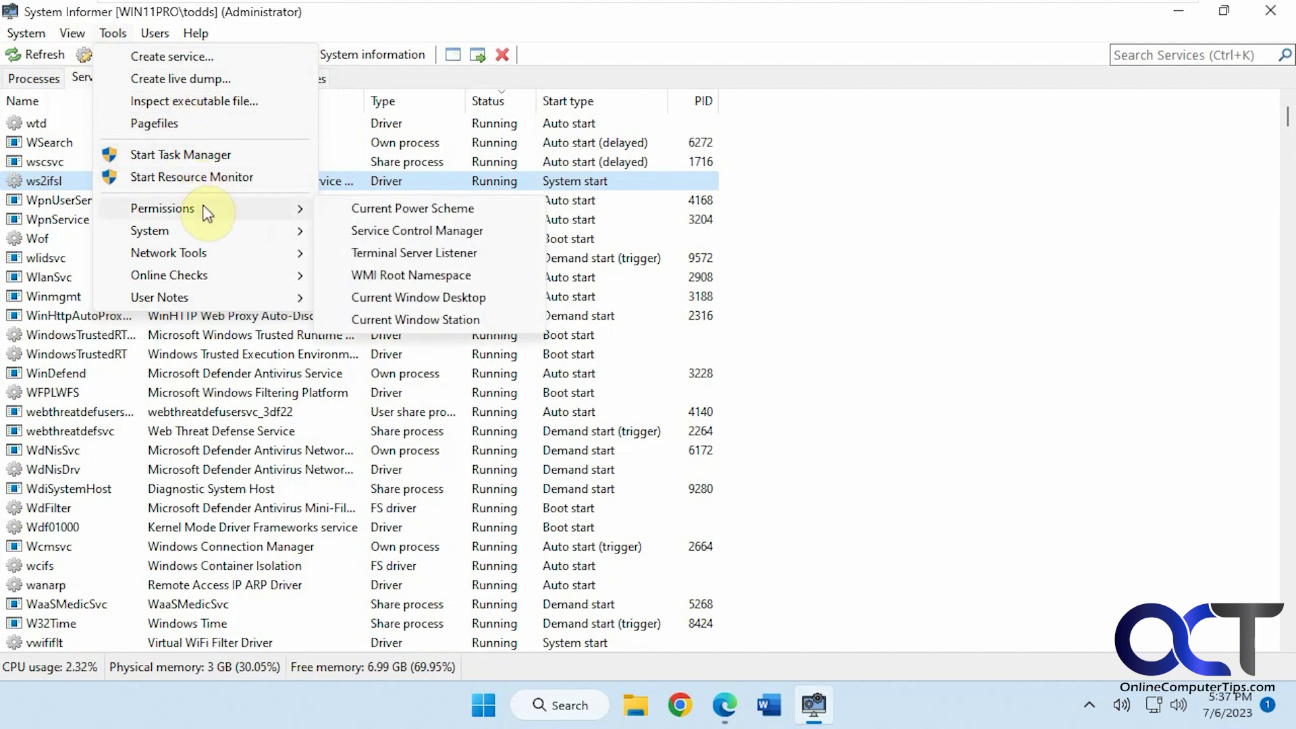
{"action": "mouse_move", "coordinate": [200, 257]}
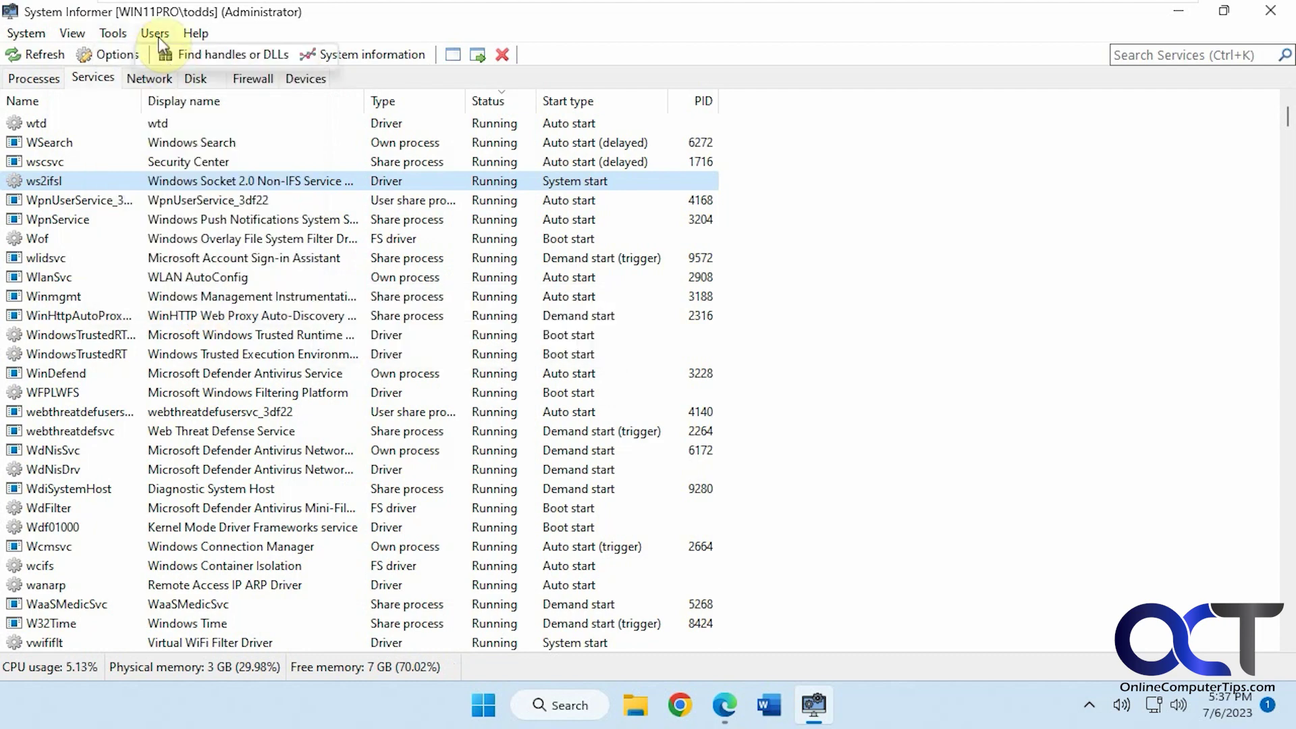
Step: Send the message 'Hi' to the current user session, dismiss its pop-up, then open and close Help
{"action": "mouse_move", "coordinate": [240, 57]}
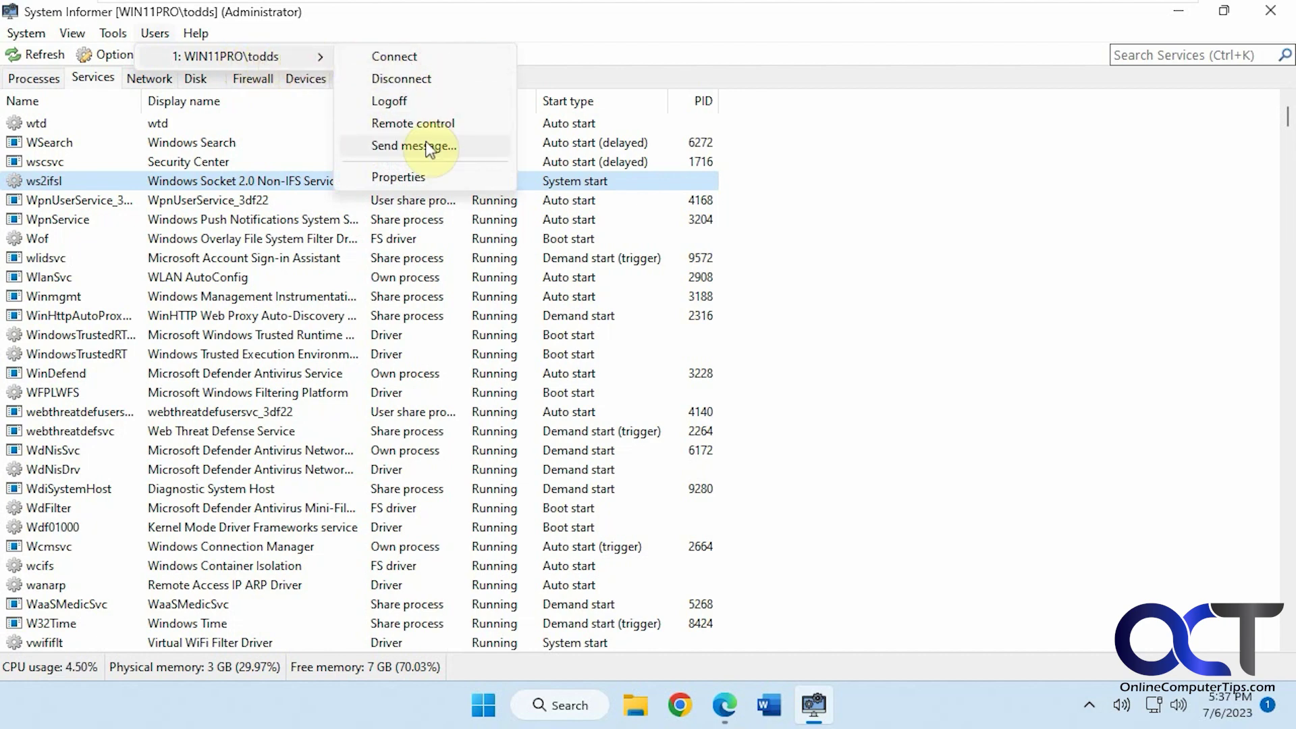
{"action": "left_click", "coordinate": [440, 150]}
{"action": "type", "text": "Hi"}
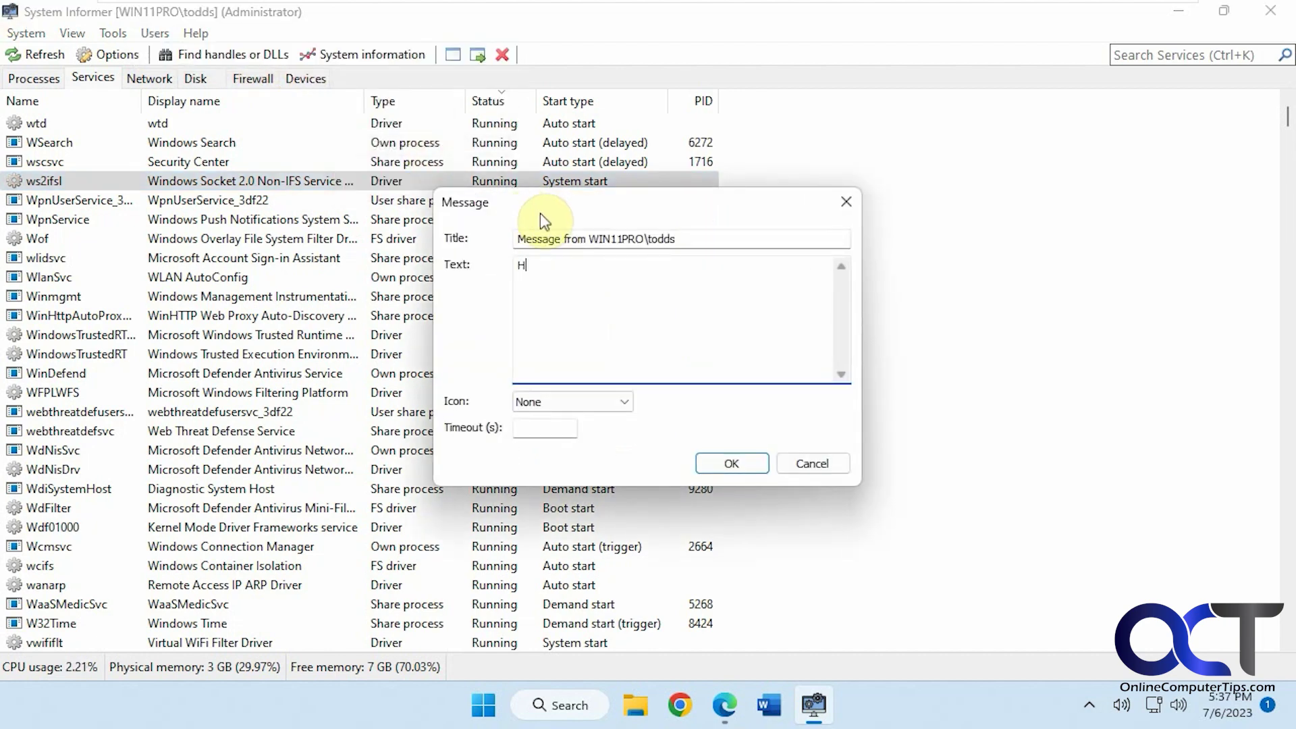
{"action": "left_click", "coordinate": [735, 463]}
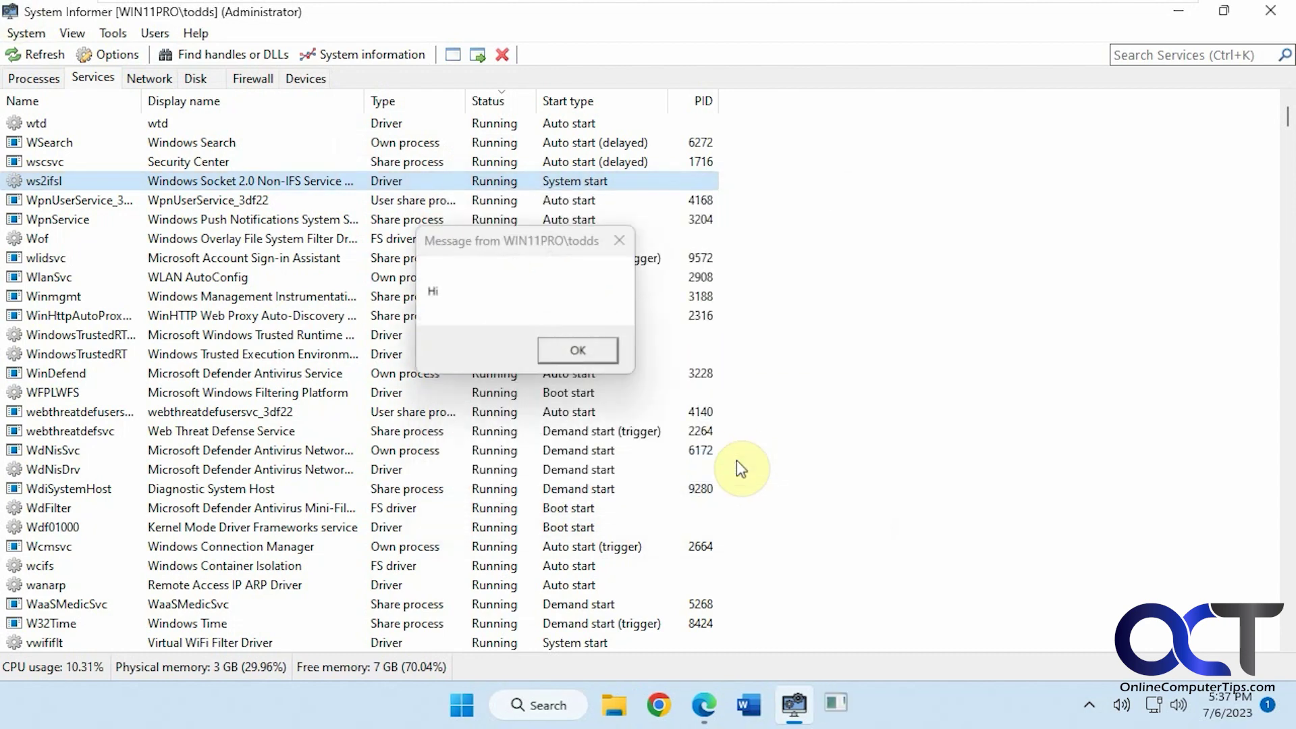
{"action": "left_click", "coordinate": [605, 356]}
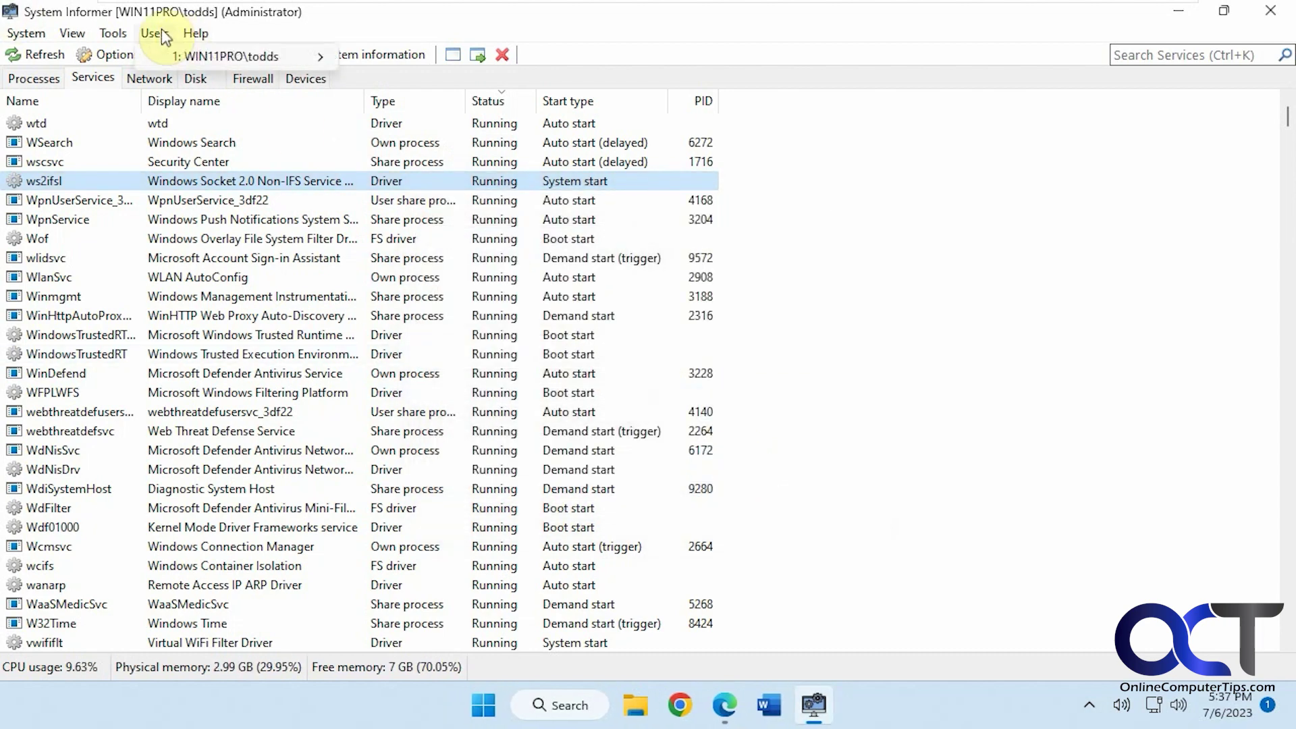
{"action": "left_click", "coordinate": [192, 34]}
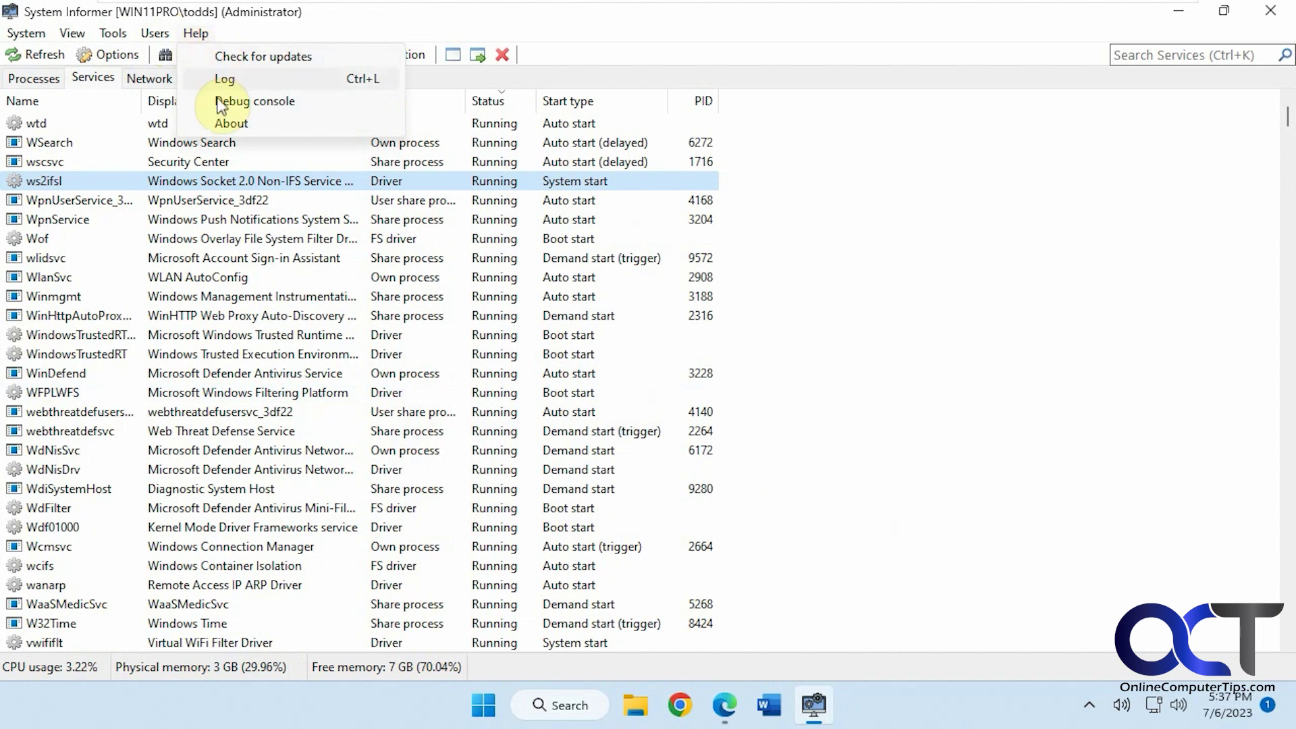
{"action": "left_click", "coordinate": [905, 276]}
{"action": "left_click", "coordinate": [906, 278]}
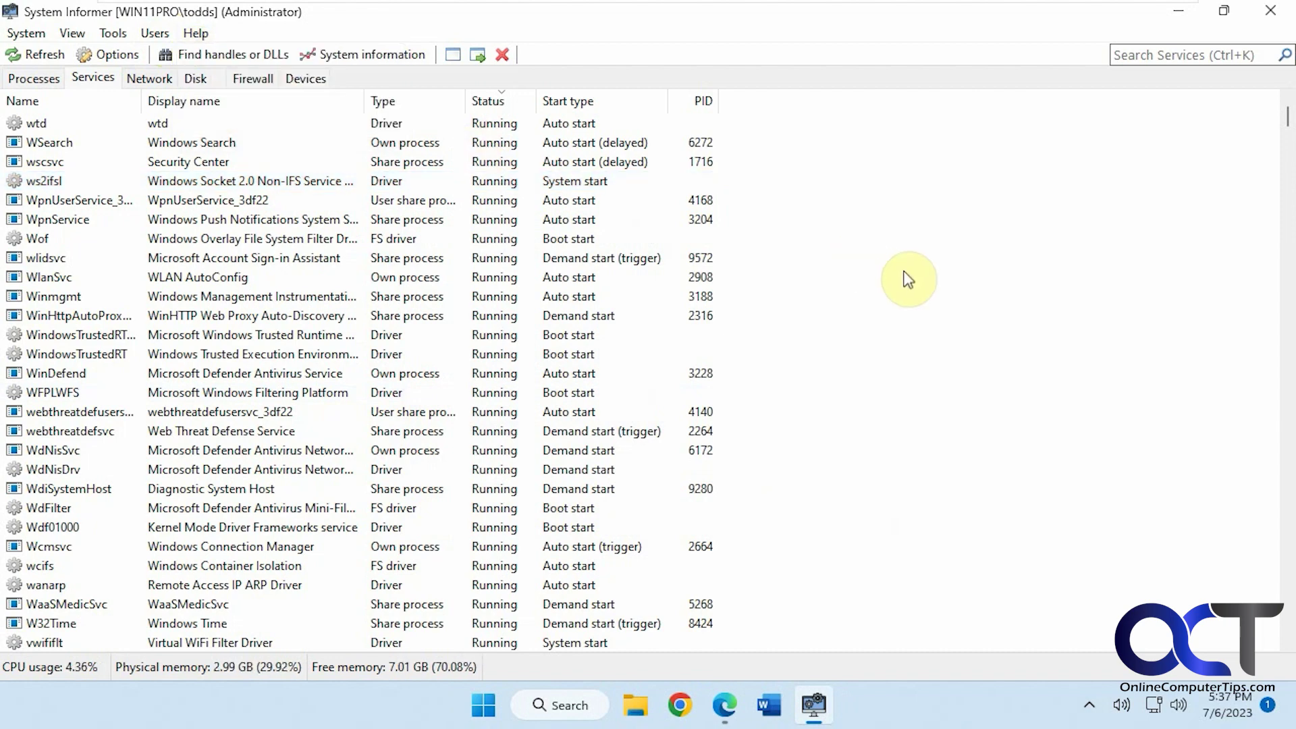